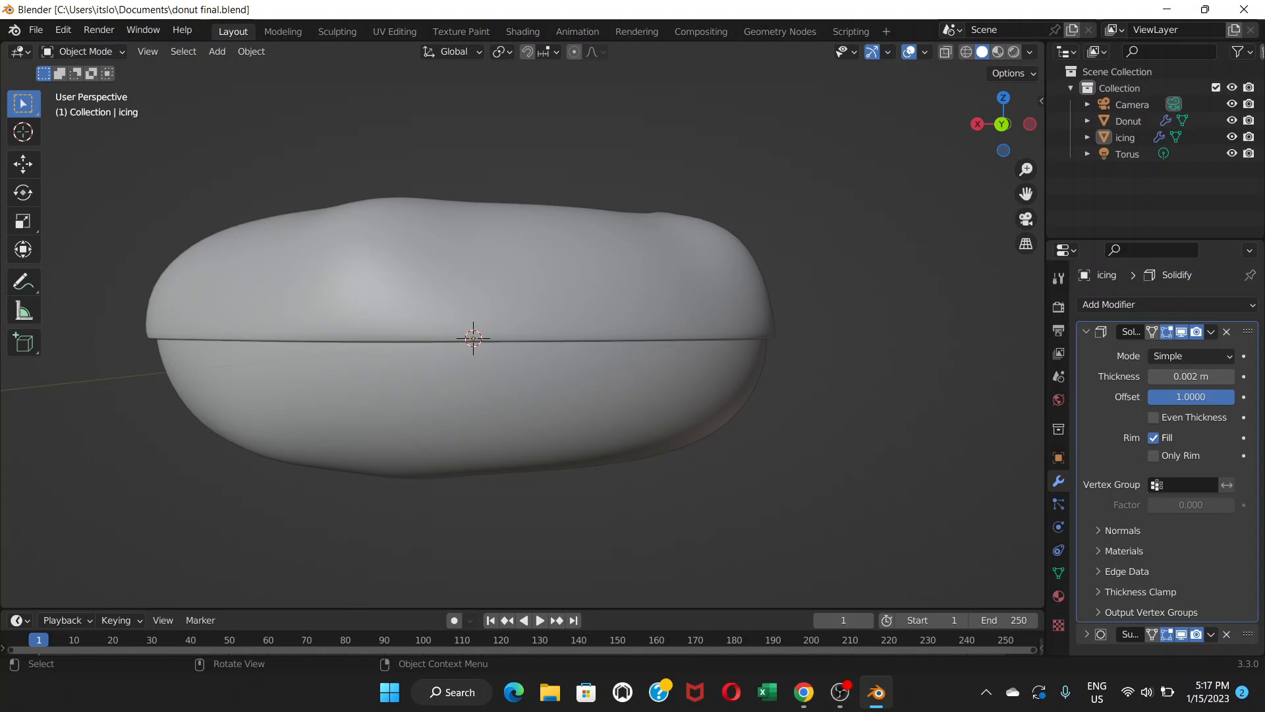
Collapse the Solidify modifier and switch the icing into Edit Mode.
{"action": "middle_click_drag", "start_coordinate": [527, 330], "coordinate": [504, 308]}
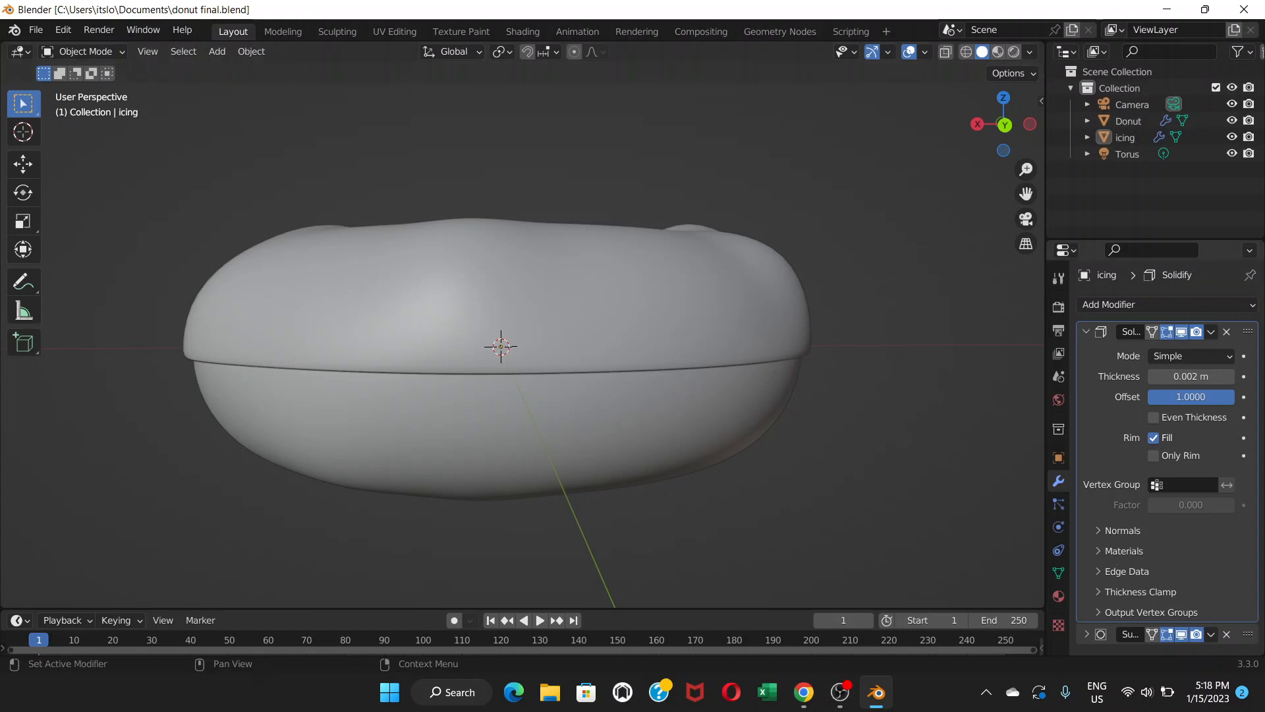
{"action": "left_click", "coordinate": [1086, 331]}
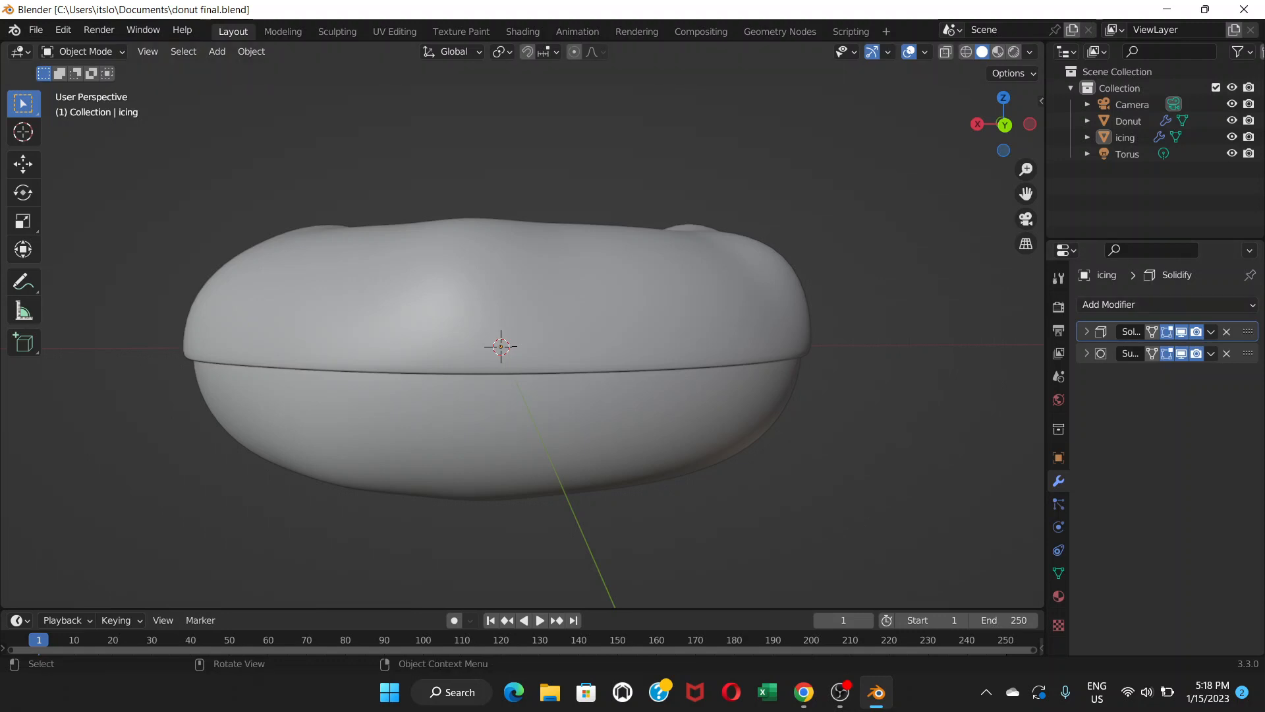
{"action": "left_click", "coordinate": [84, 52]}
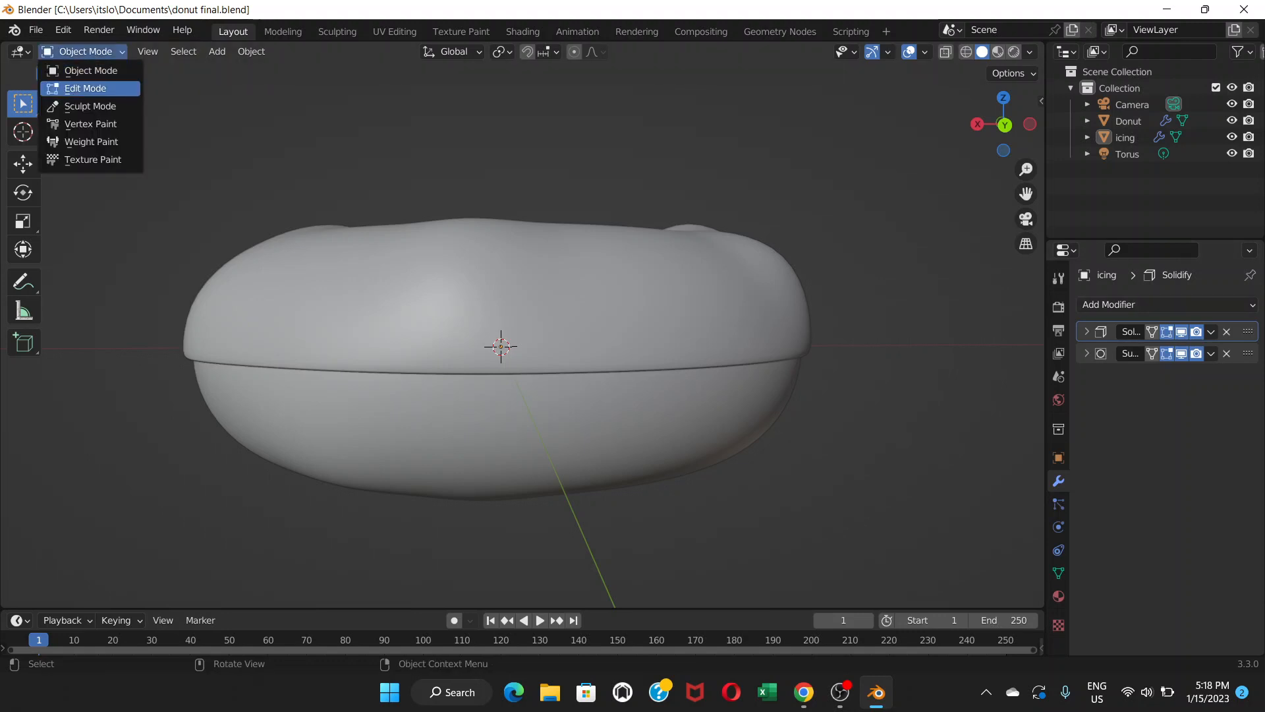
{"action": "left_click", "coordinate": [85, 88]}
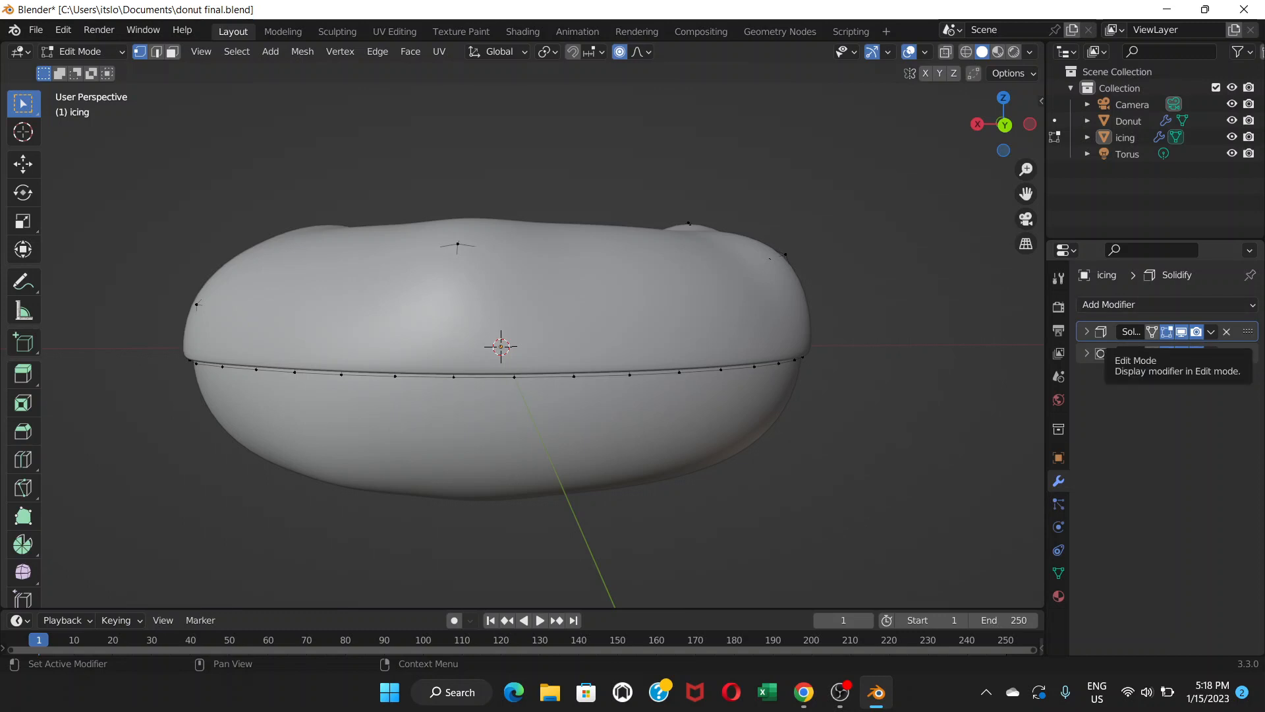
Toggle the Solidify modifier's display in Edit Mode.
{"action": "left_click", "coordinate": [1167, 332]}
{"action": "left_click", "coordinate": [1167, 332]}
{"action": "left_click", "coordinate": [1167, 332]}
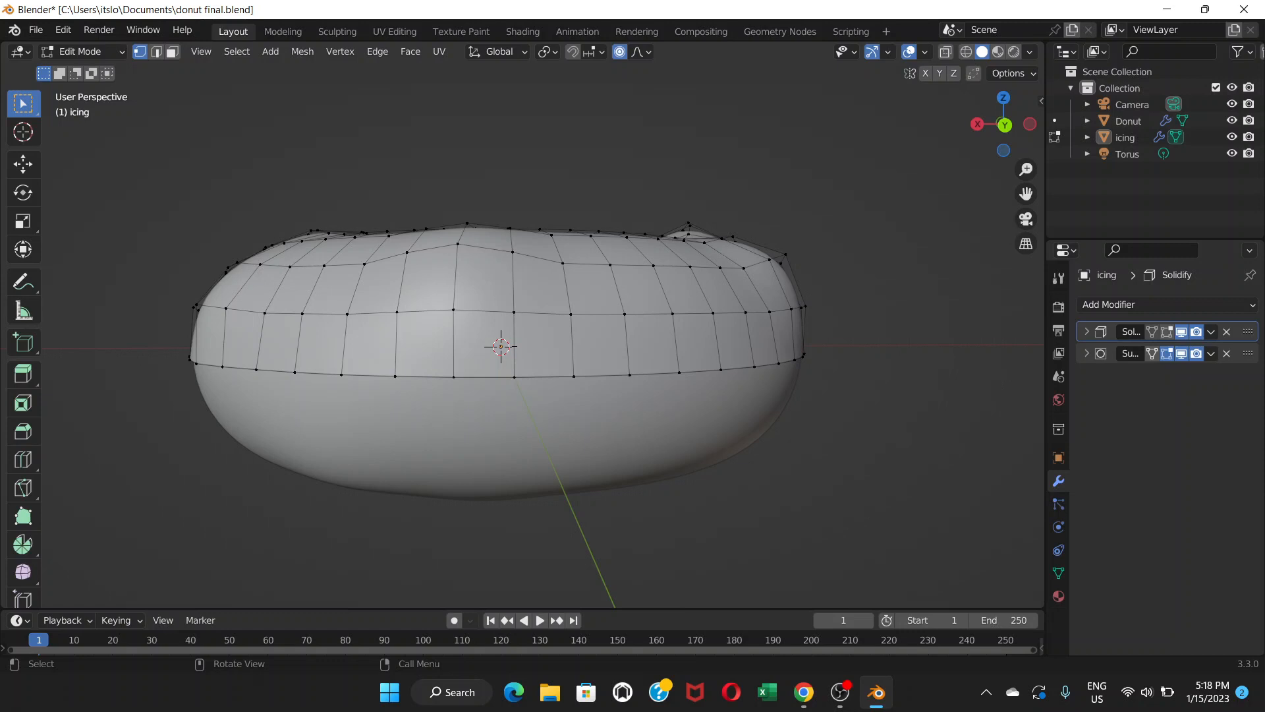
Return to Object Mode and select the icing object.
{"action": "left_click", "coordinate": [82, 51]}
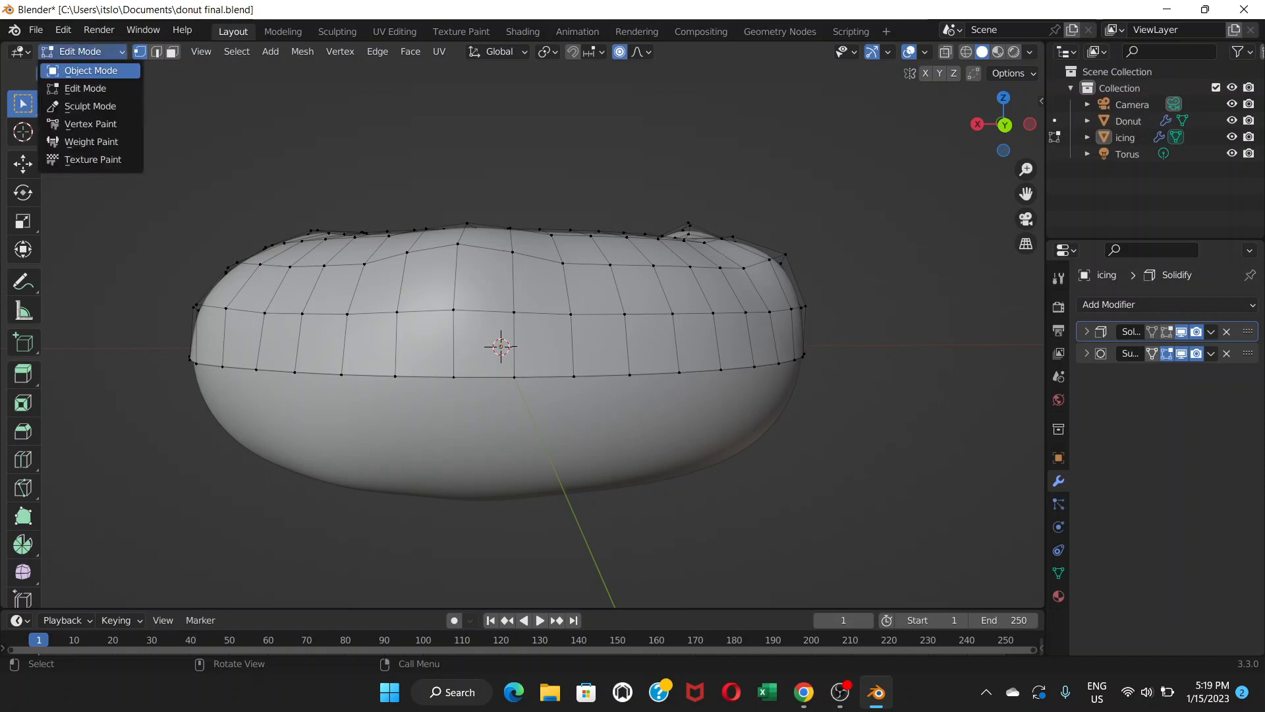
{"action": "left_click", "coordinate": [99, 66]}
{"action": "left_click", "coordinate": [498, 296]}
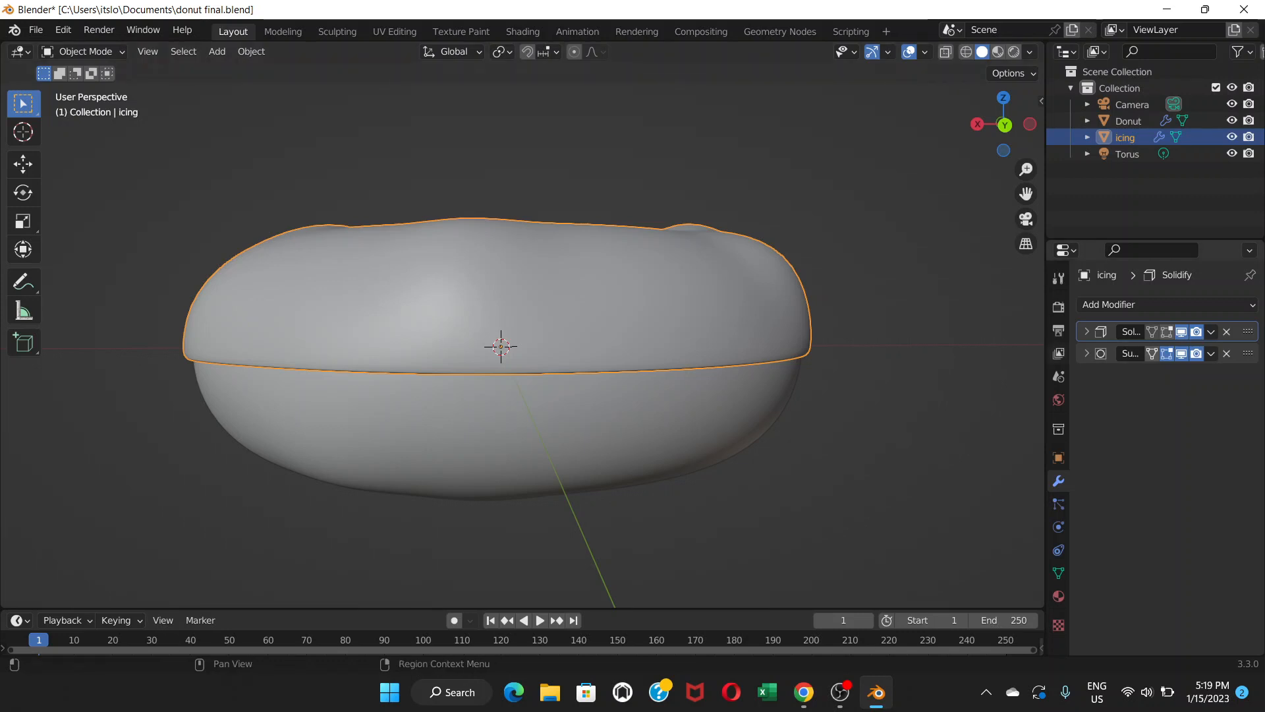
Expand the Subdivision modifier and set its viewport levels to 1.
{"action": "left_click", "coordinate": [1086, 353]}
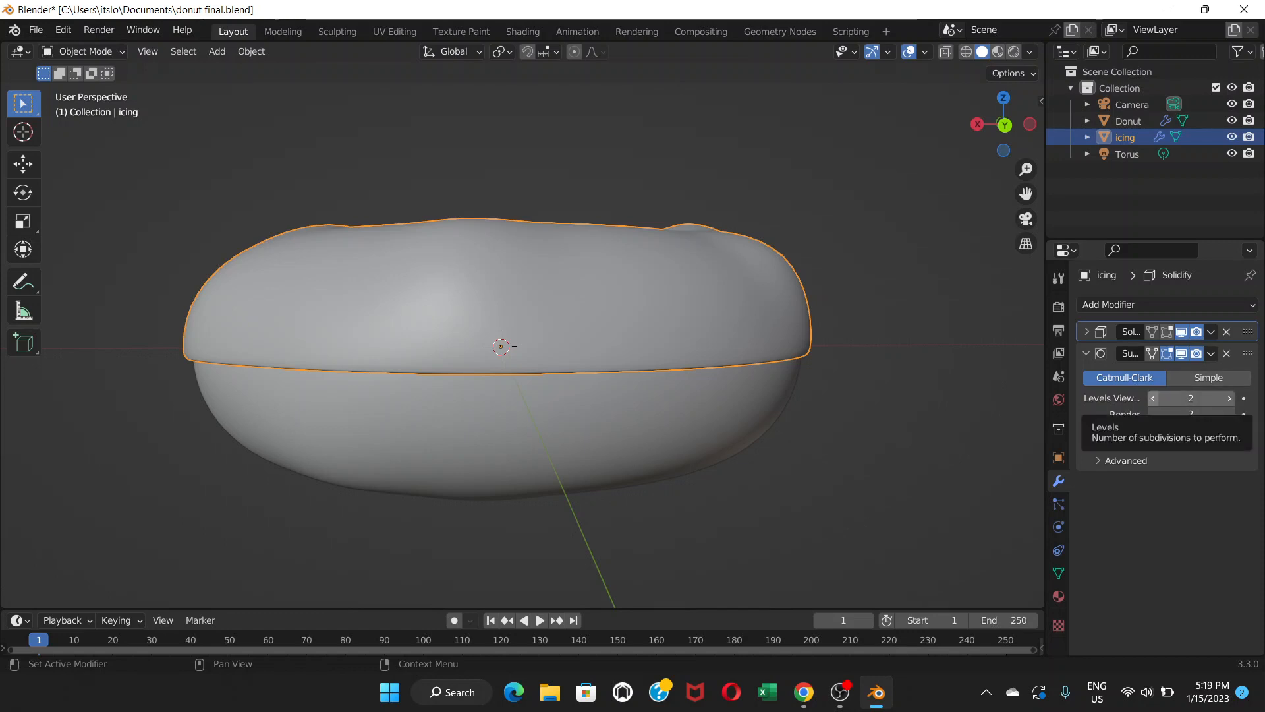
{"action": "left_click", "coordinate": [1153, 398]}
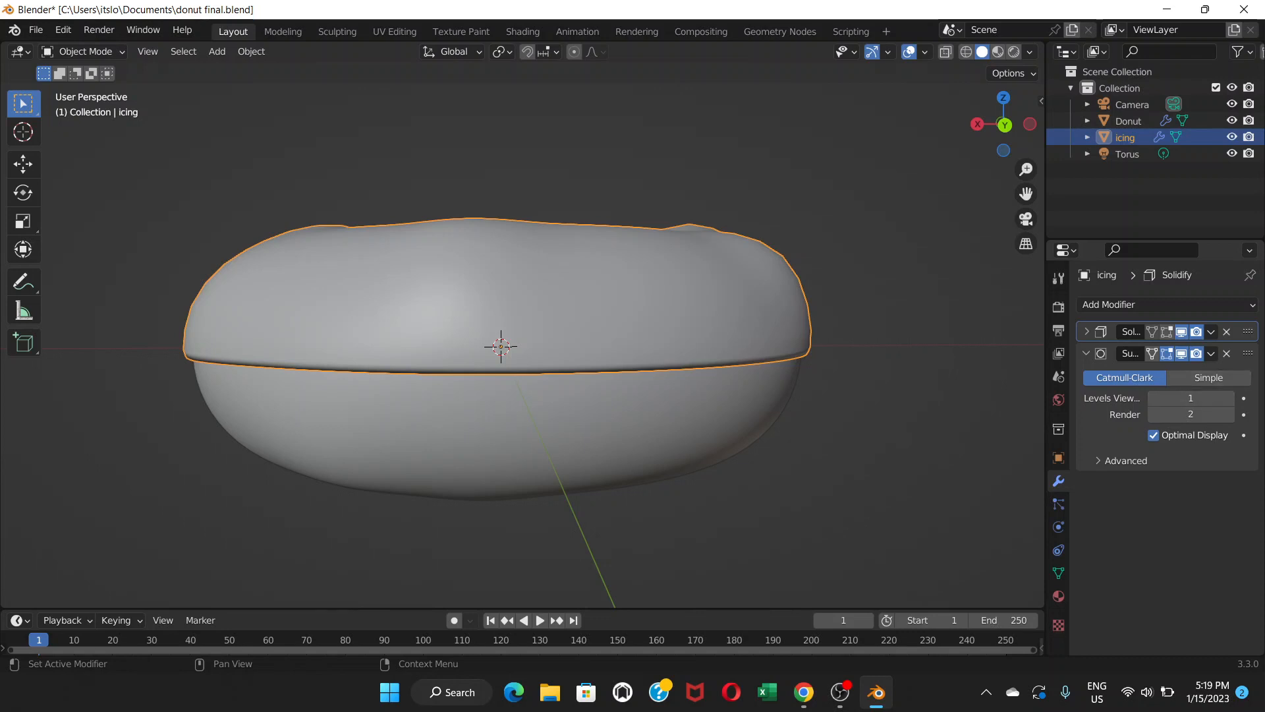
Move the Subdivision modifier above Solidify in the stack and apply it.
{"action": "left_click_drag", "start_coordinate": [1247, 353], "coordinate": [1247, 331]}
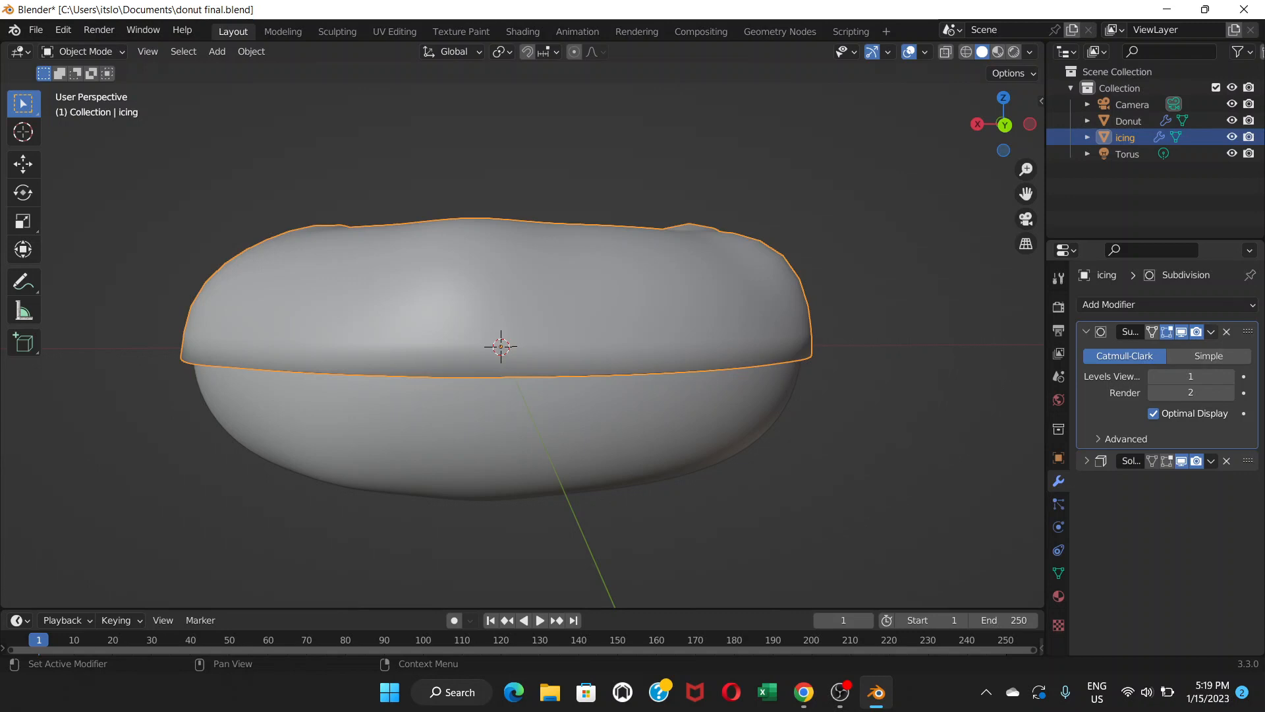
{"action": "left_click", "coordinate": [1211, 331]}
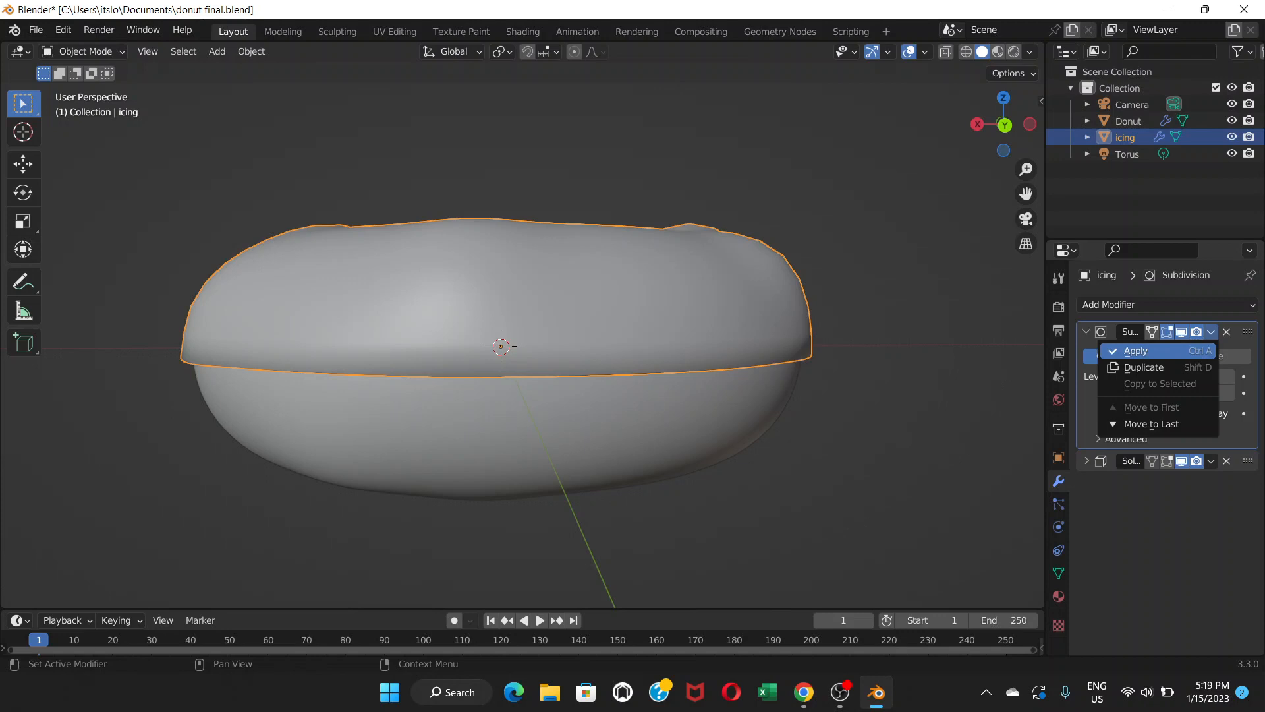
{"action": "left_click", "coordinate": [1133, 350]}
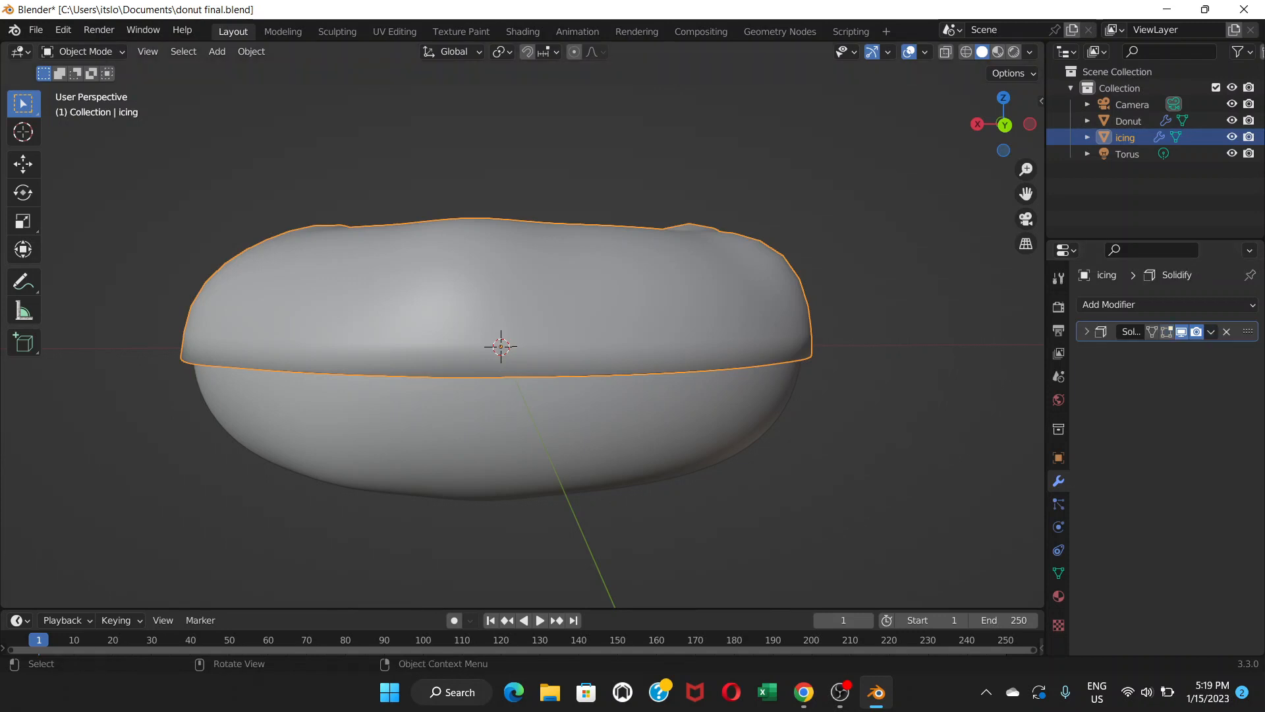
Enter Edit Mode and pull a vertex on the icing's lower edge downward with proportional editing.
{"action": "left_click", "coordinate": [83, 51]}
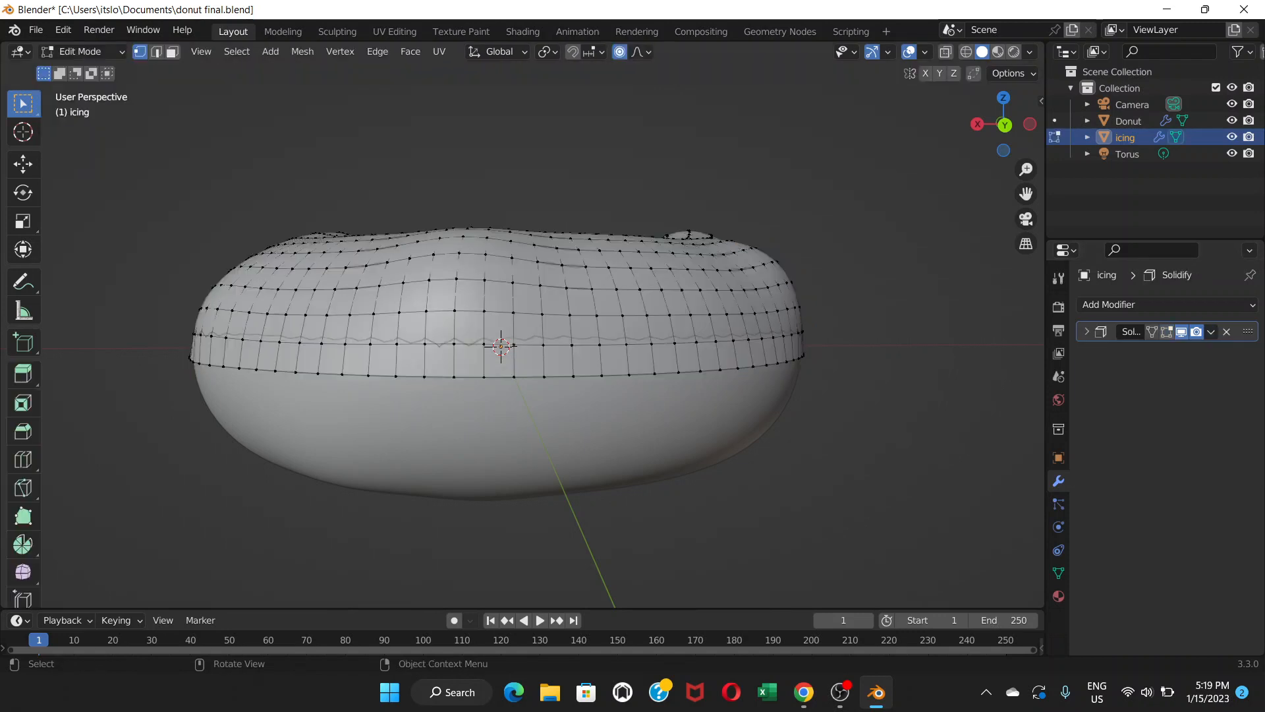
{"action": "left_click", "coordinate": [72, 89]}
{"action": "key", "text": "g"}
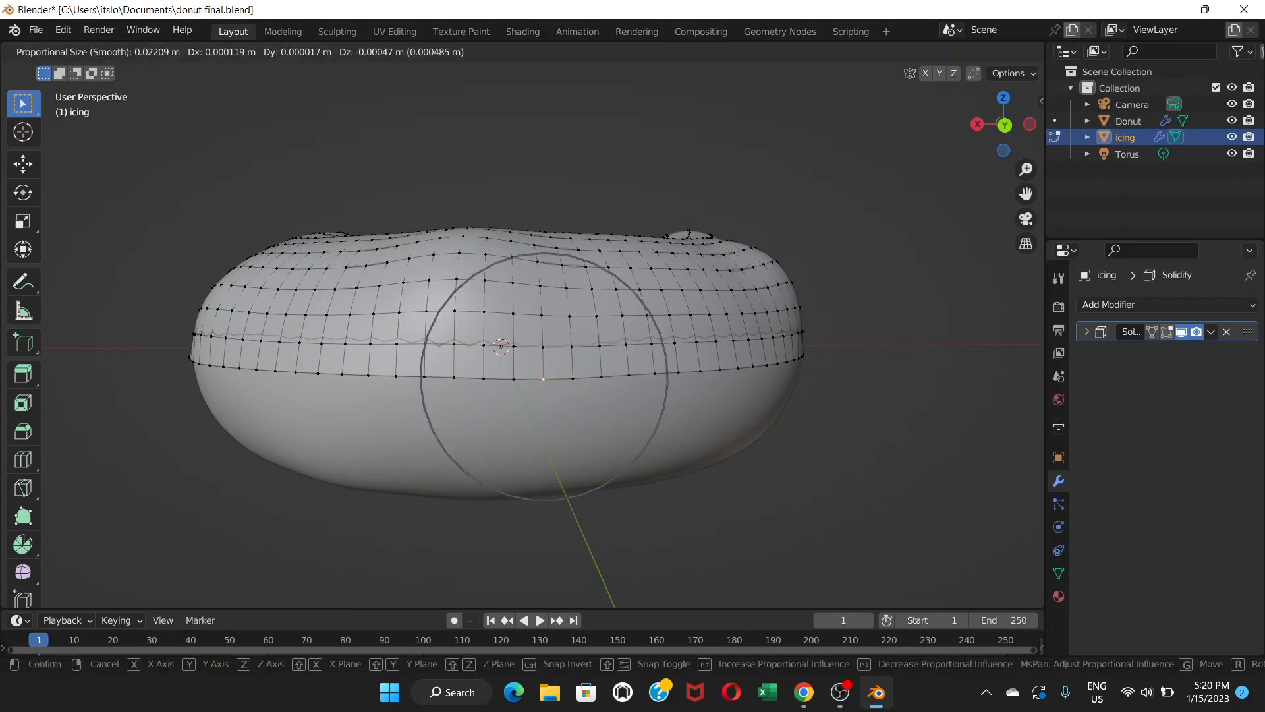
{"action": "left_click", "coordinate": [541, 405]}
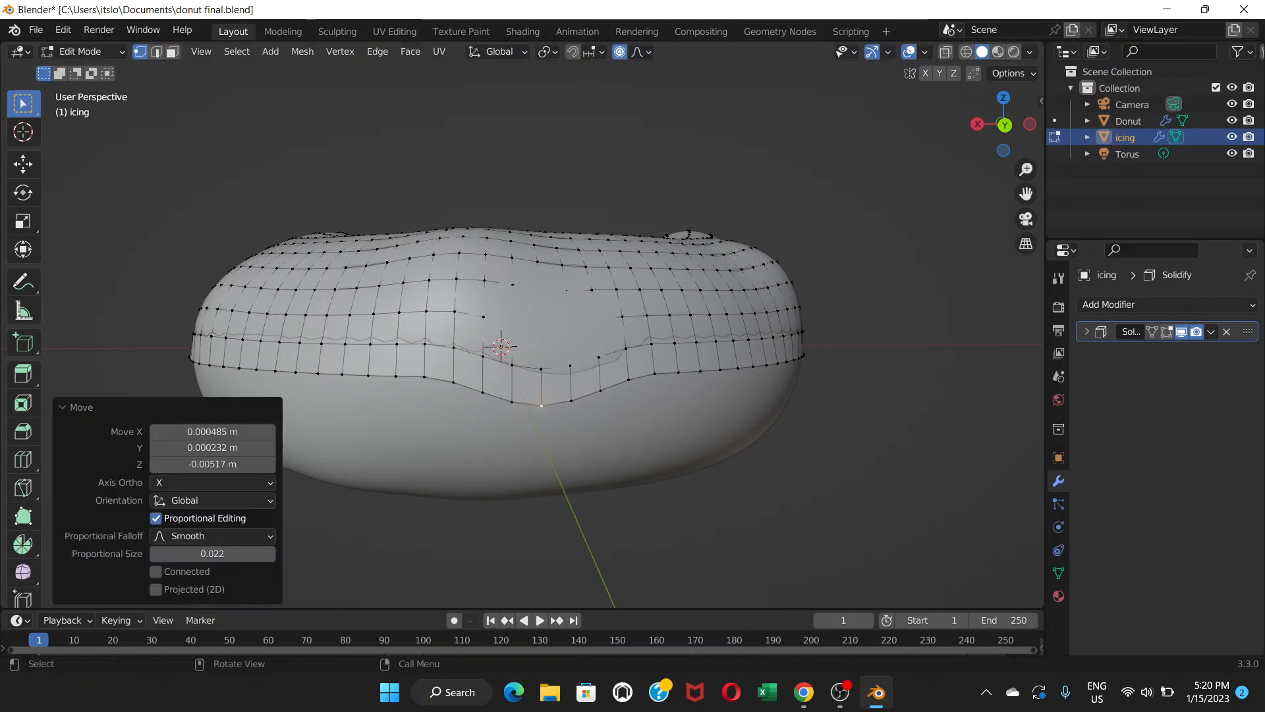
Undo the vertex move.
{"action": "middle_click_drag", "start_coordinate": [541, 405], "coordinate": [644, 406]}
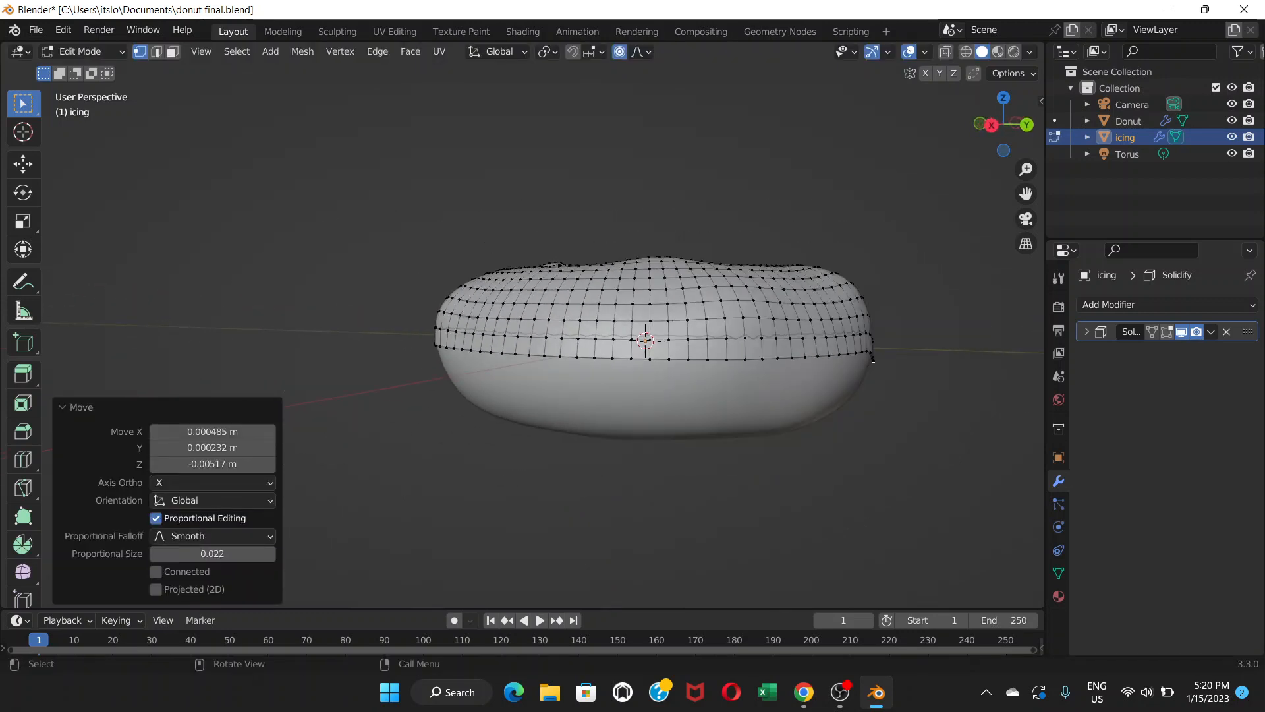
{"action": "scroll", "coordinate": [969, 366], "scroll_direction": "up", "scroll_amount": 6}
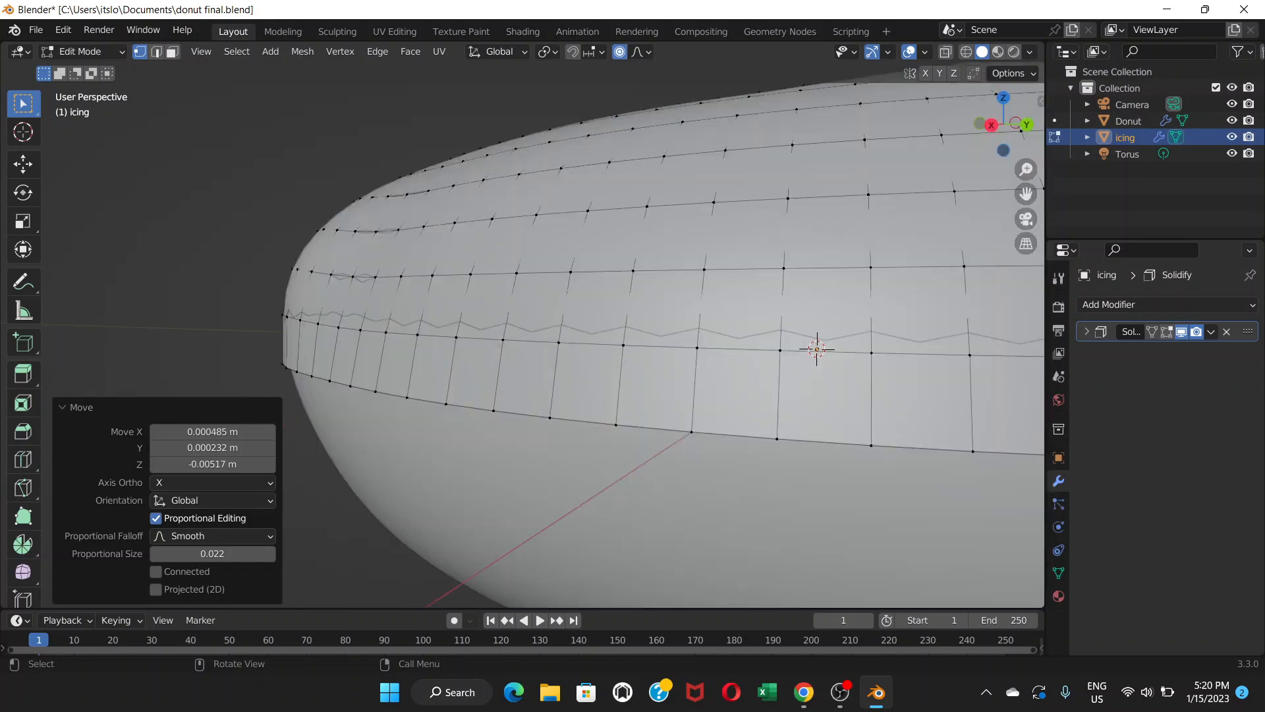
{"action": "middle_click_drag", "start_coordinate": [969, 367], "coordinate": [489, 332], "text": "shift"}
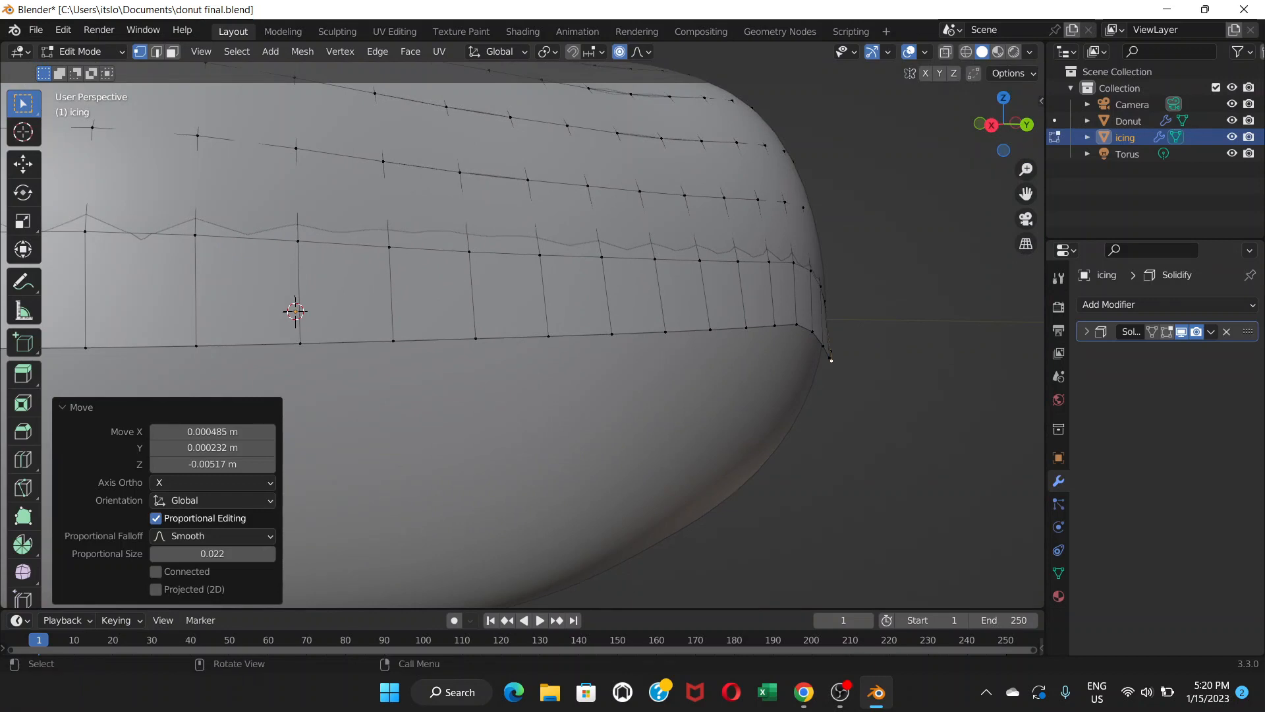
{"action": "key", "text": "ctrl+z"}
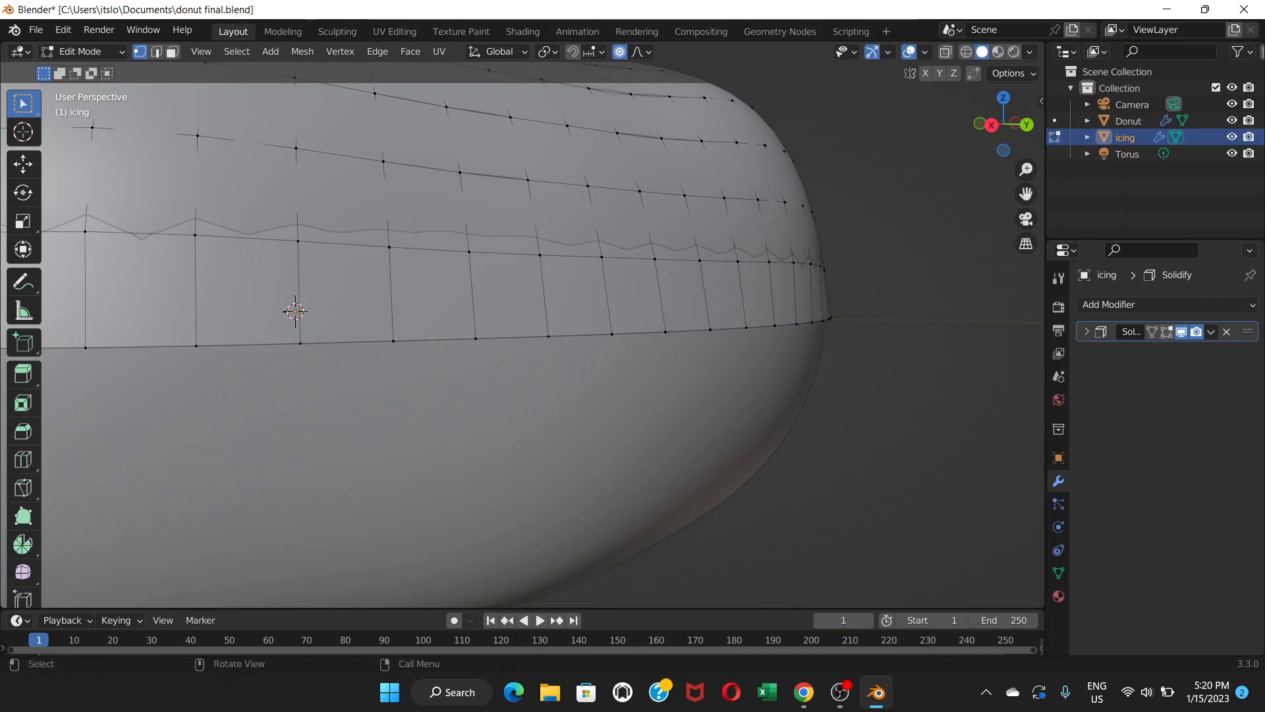
Enable snapping set to Face Project, and turn on Project Individual Elements.
{"action": "mouse_move", "coordinate": [500, 329]}
{"action": "middle_mouse_down"}
{"action": "mouse_move", "coordinate": [478, 351]}
{"action": "mouse_move", "coordinate": [485, 334]}
{"action": "middle_mouse_up"}
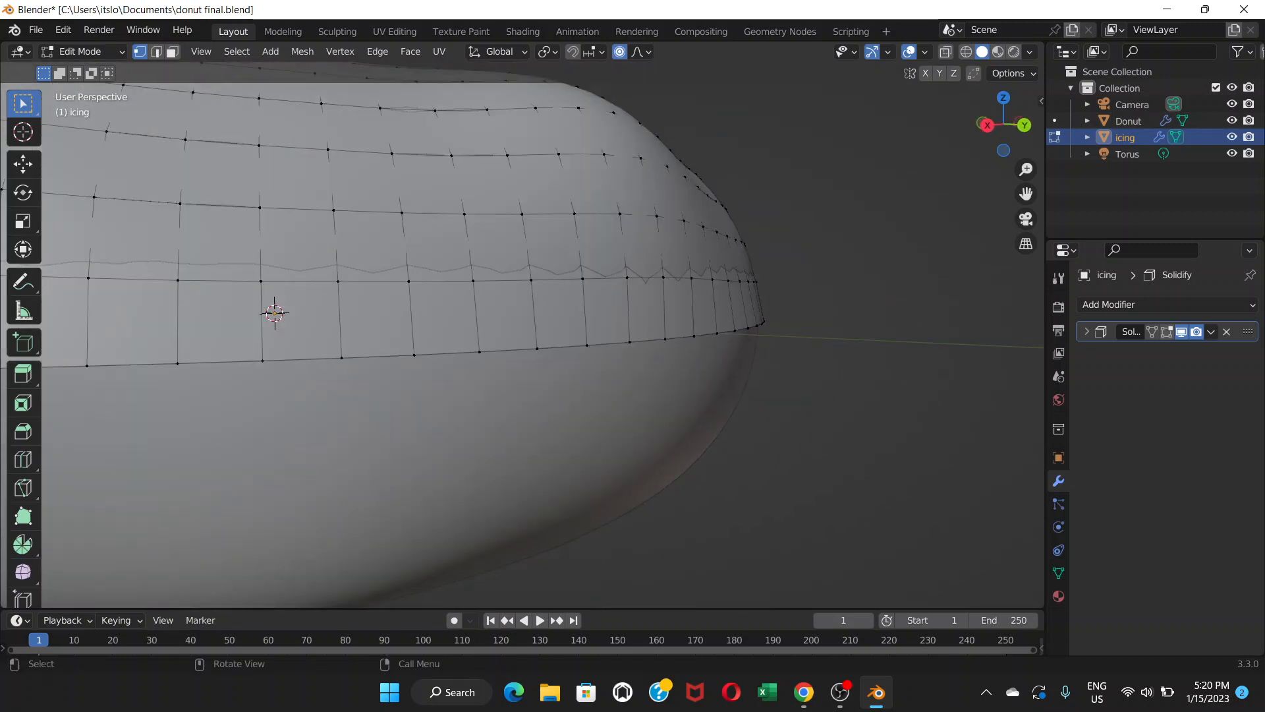
{"action": "scroll", "coordinate": [485, 334], "scroll_direction": "down", "scroll_amount": 5}
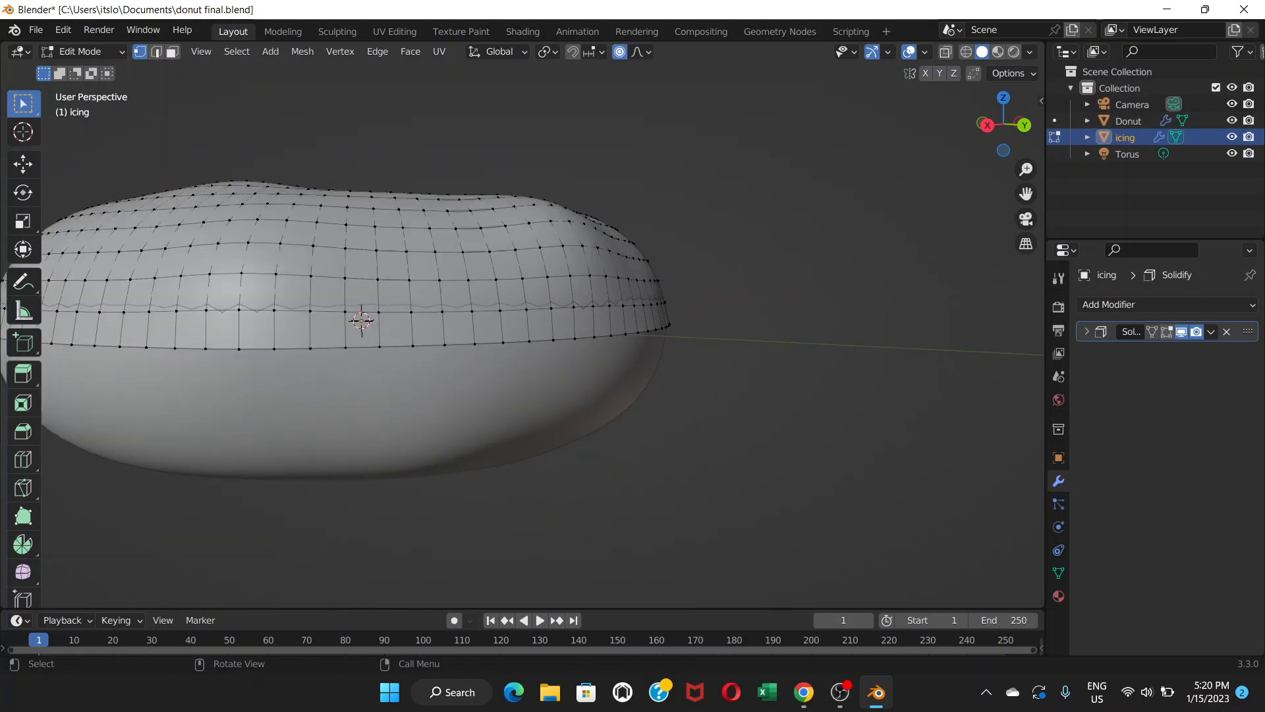
{"action": "middle_click_drag", "start_coordinate": [484, 334], "coordinate": [631, 365], "text": "shift"}
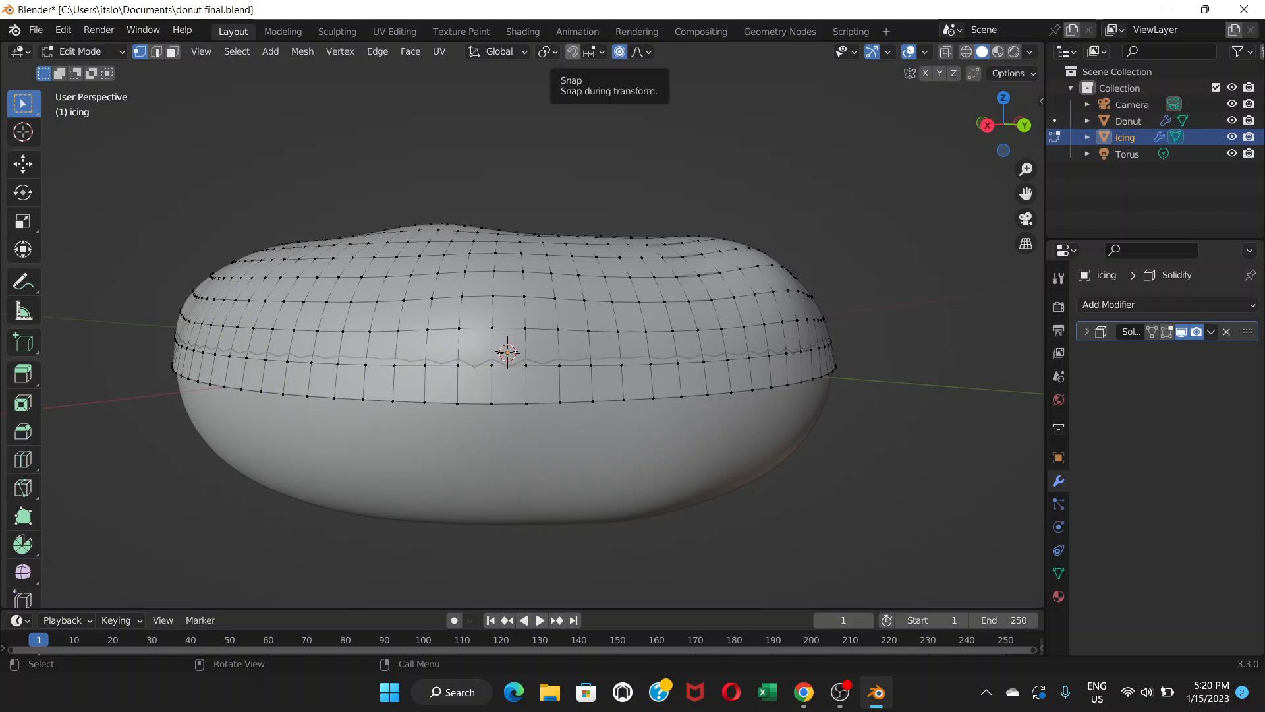
{"action": "left_click", "coordinate": [573, 52]}
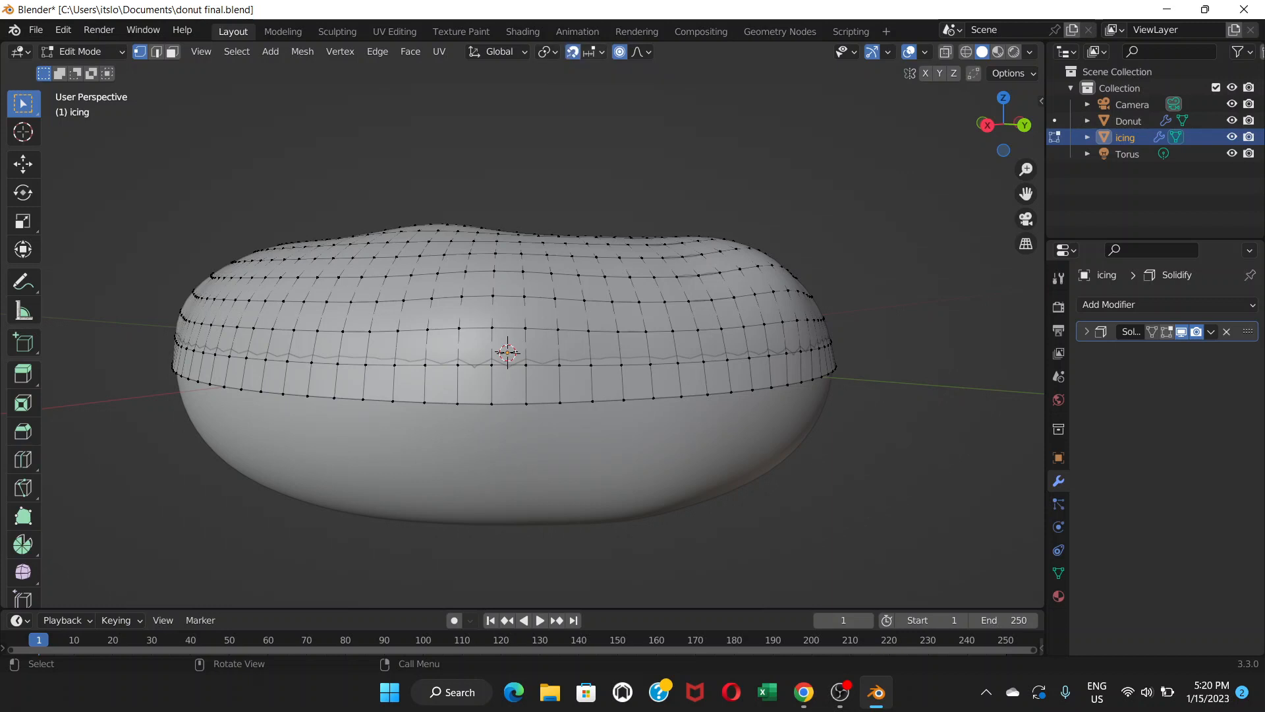
{"action": "left_click", "coordinate": [590, 51]}
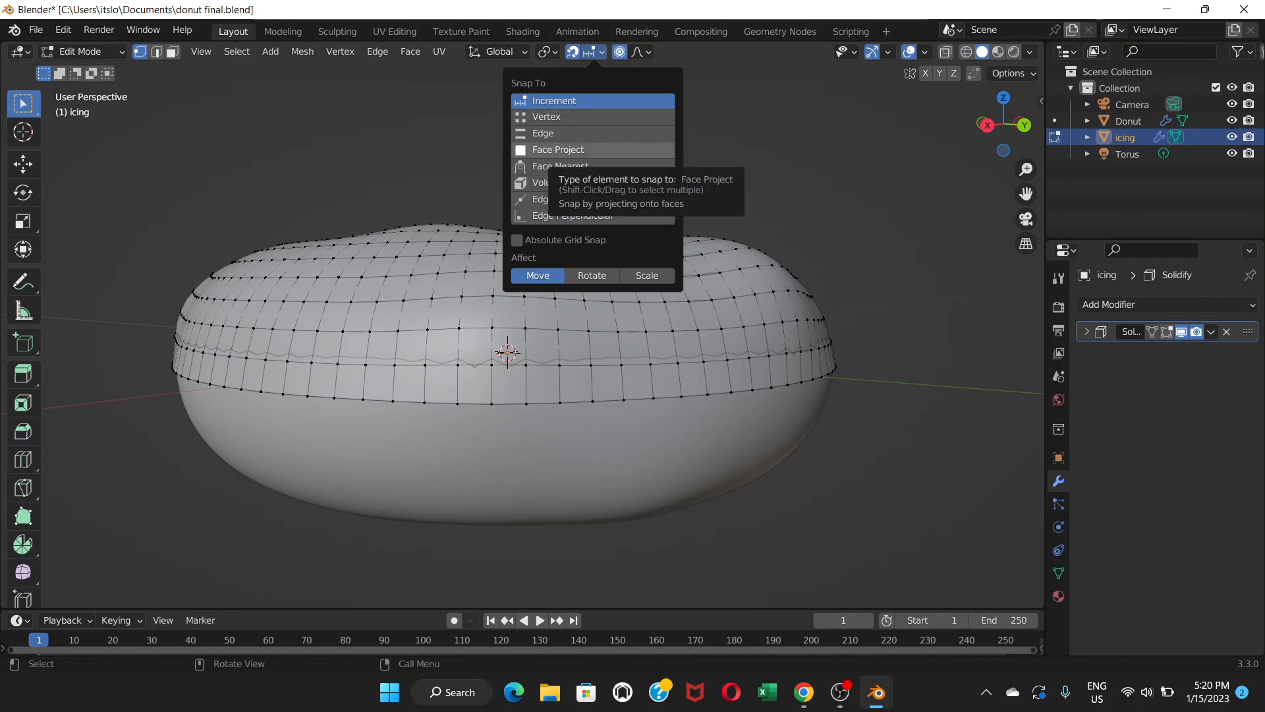
{"action": "left_click", "coordinate": [556, 149]}
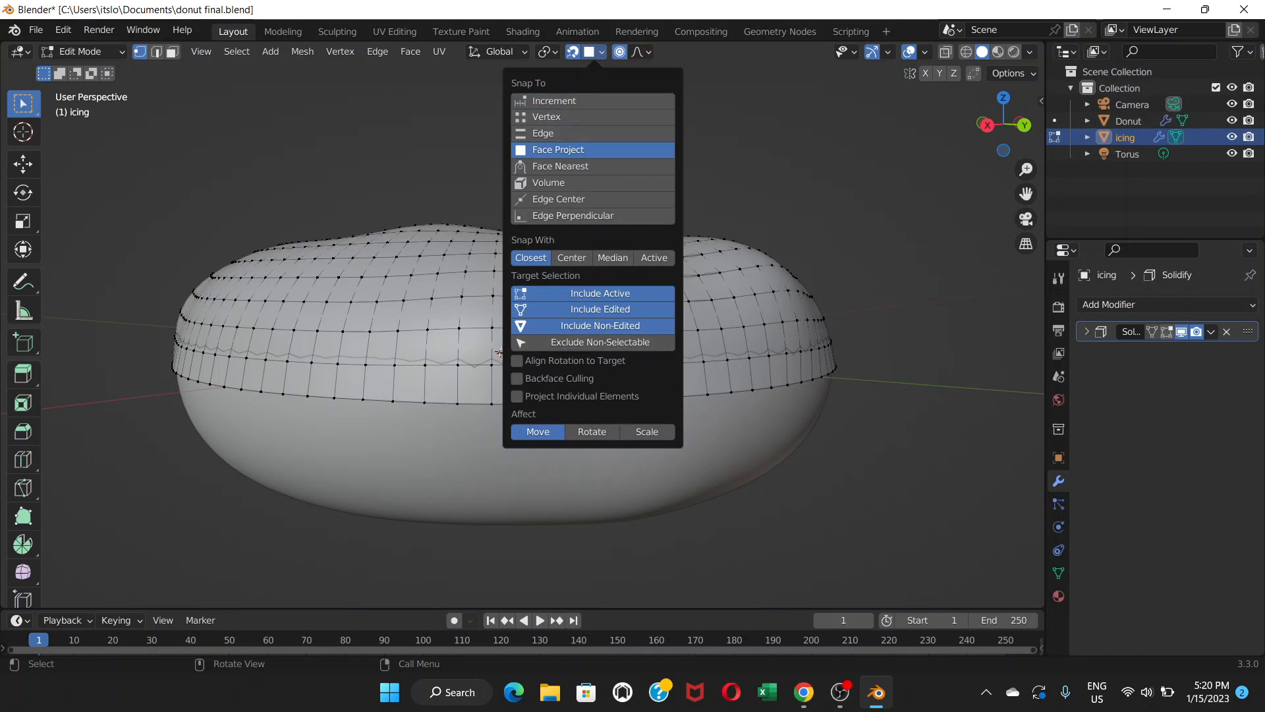
{"action": "left_click", "coordinate": [499, 353]}
{"action": "left_click", "coordinate": [593, 52]}
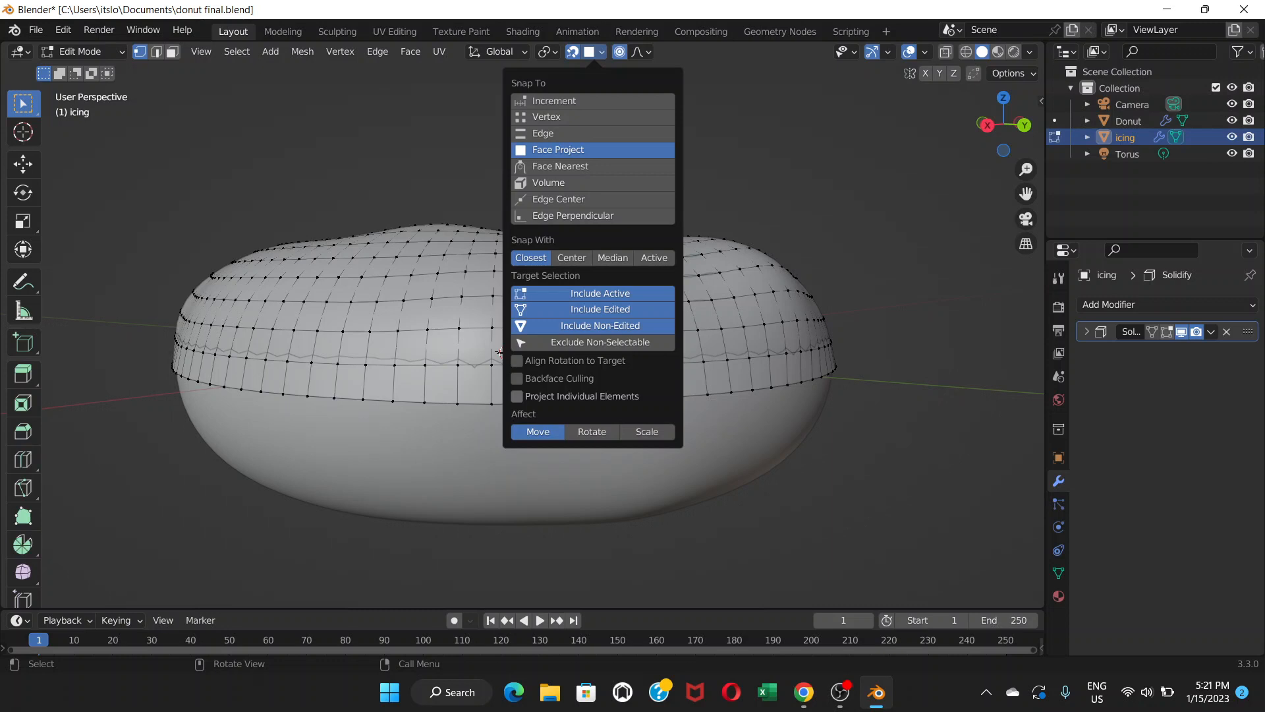
{"action": "left_click", "coordinate": [517, 396]}
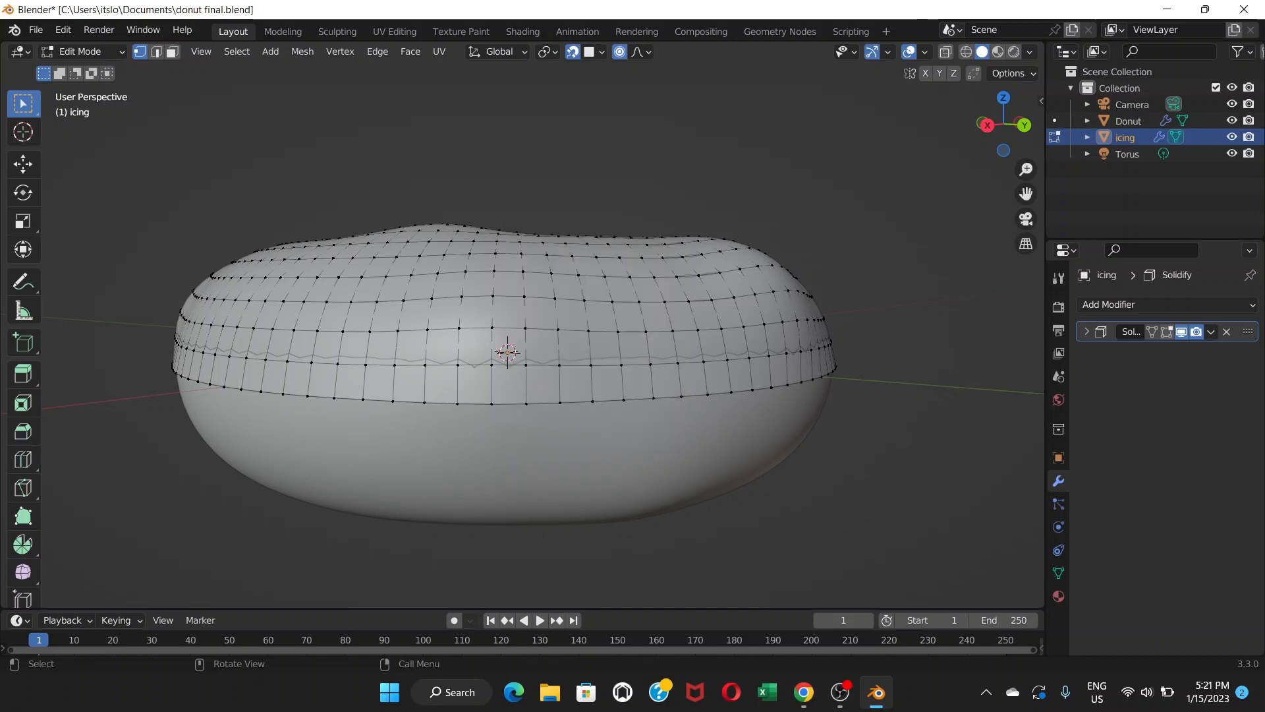
Select a vertex on the icing's lower edge and drag it down into a drip with proportional size about 0.015.
{"action": "left_click", "coordinate": [592, 402]}
{"action": "key", "text": "g"}
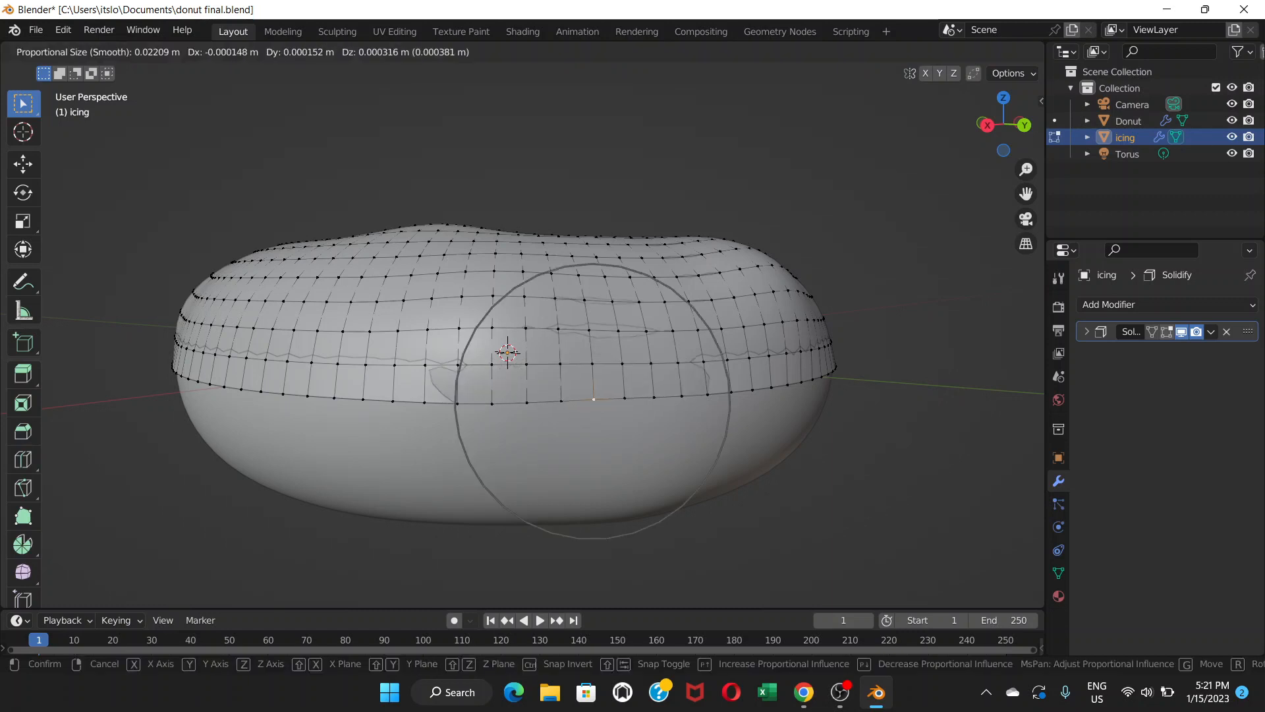
{"action": "scroll", "coordinate": [593, 398], "scroll_direction": "up", "scroll_amount": 2}
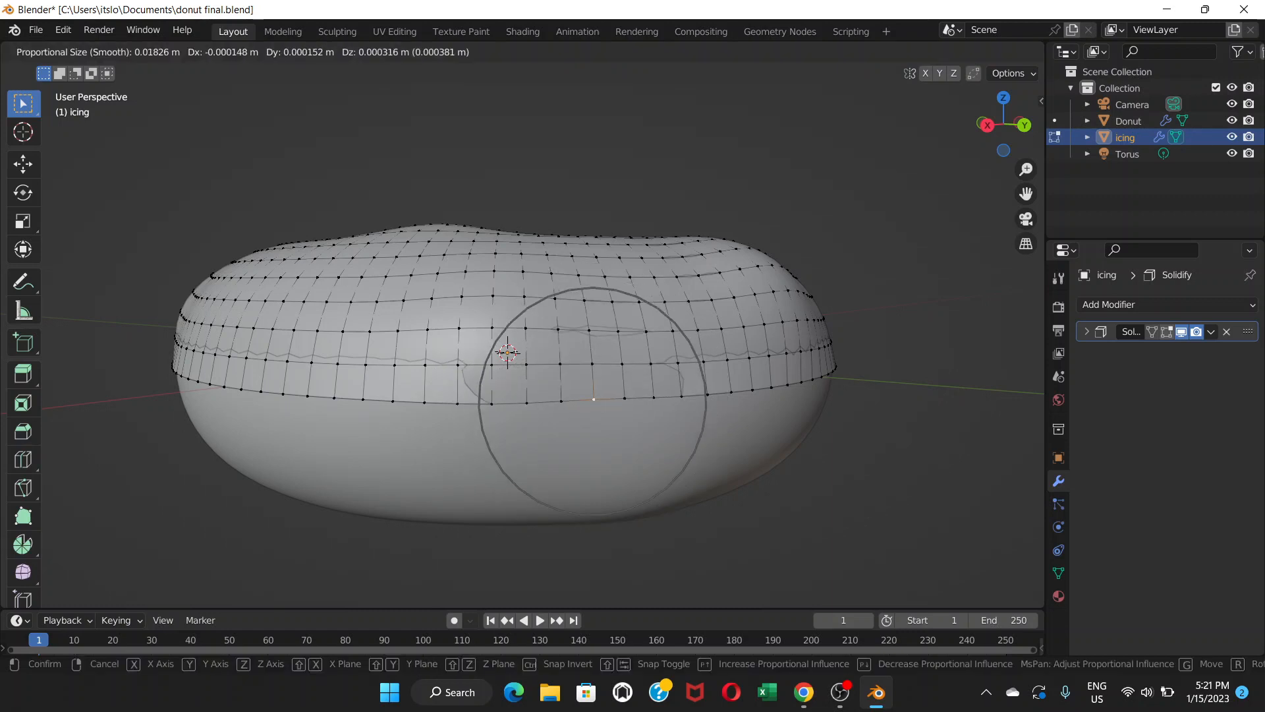
{"action": "scroll", "coordinate": [592, 398], "scroll_direction": "up", "scroll_amount": 2}
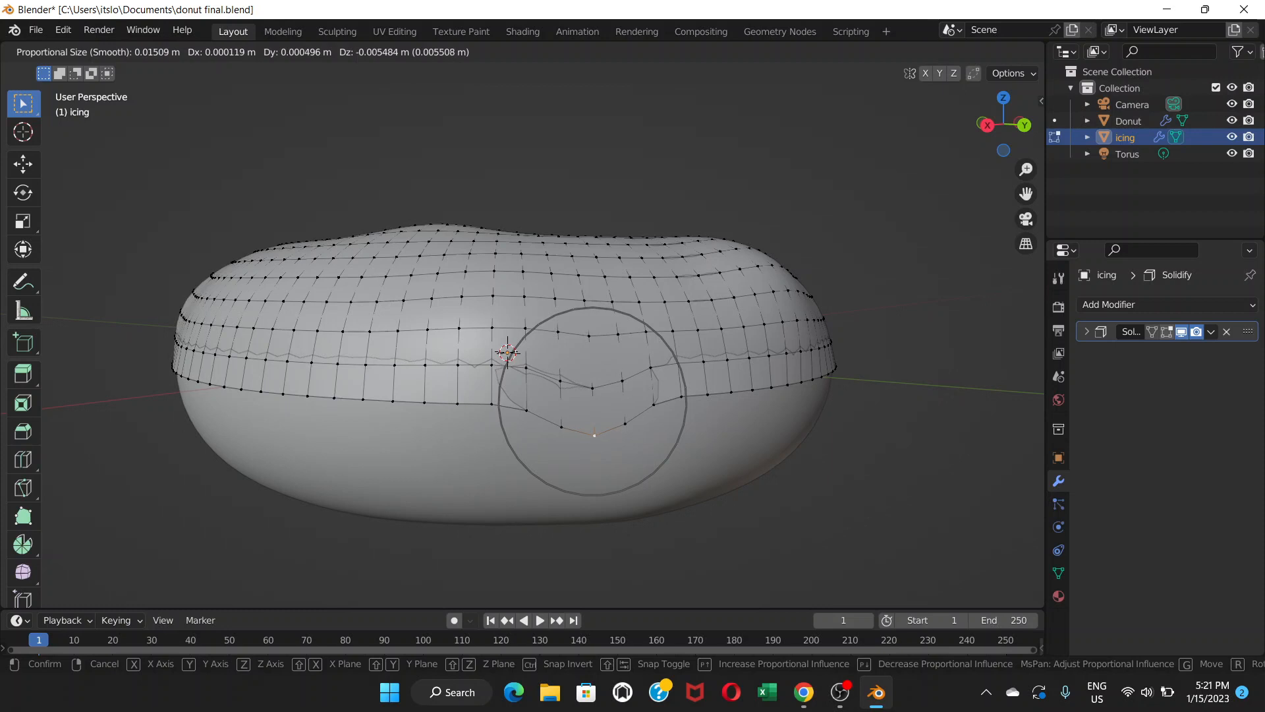
{"action": "key", "text": "Return"}
Orbit and zoom around the icing to inspect the new drip against the donut.
{"action": "middle_click_drag", "start_coordinate": [593, 399], "coordinate": [685, 398]}
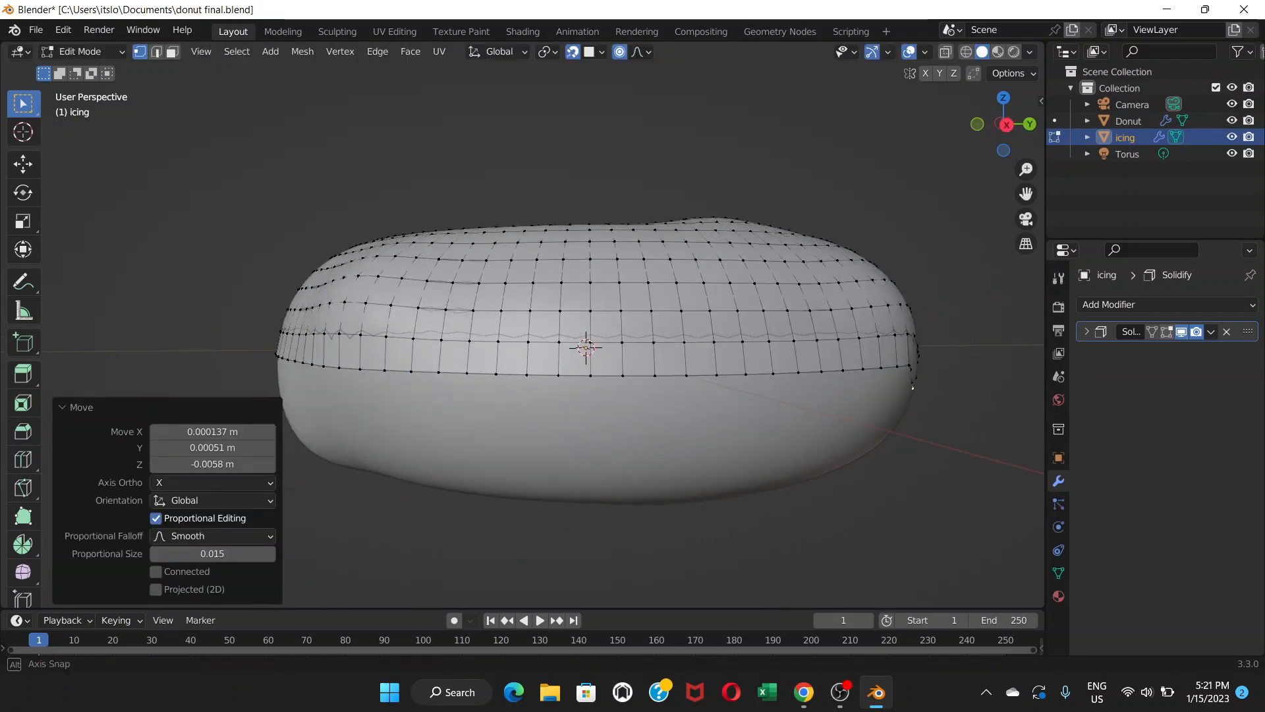
{"action": "middle_click_drag", "start_coordinate": [912, 387], "coordinate": [902, 387]}
{"action": "scroll", "coordinate": [903, 388], "scroll_direction": "up", "scroll_amount": 5}
{"action": "scroll", "coordinate": [527, 336], "scroll_direction": "down", "scroll_amount": 3}
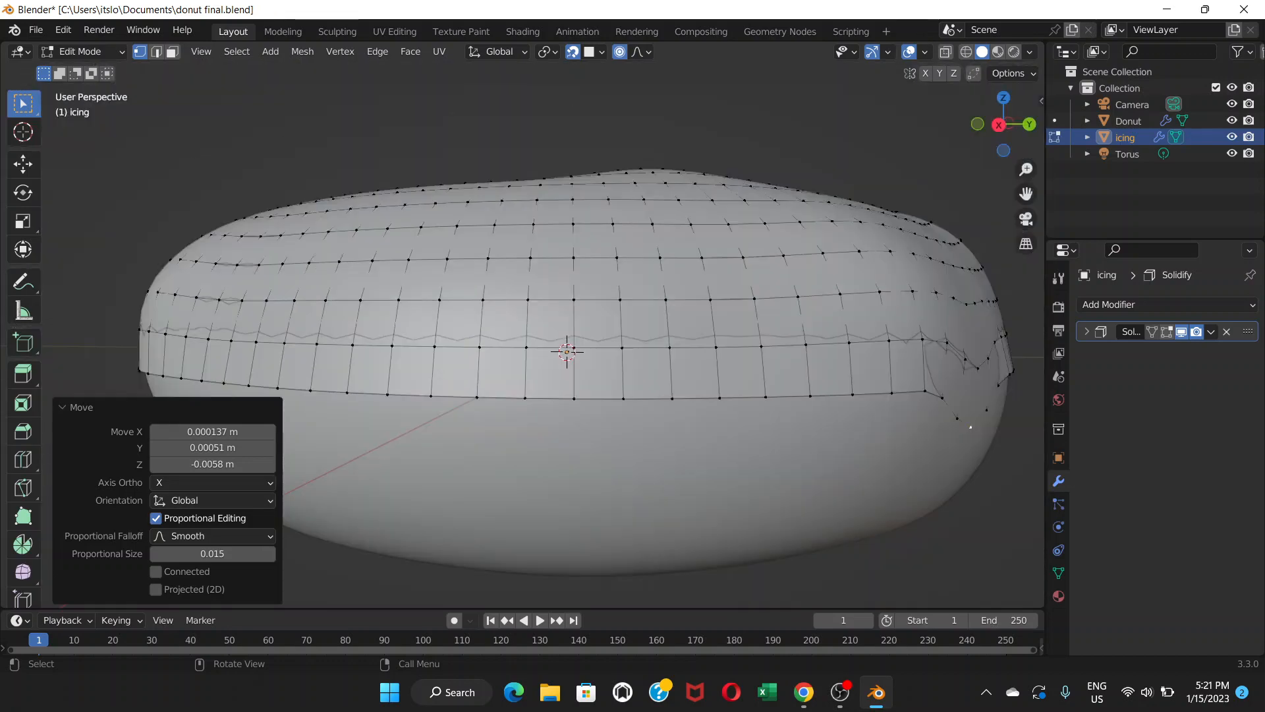
{"action": "middle_click_drag", "start_coordinate": [857, 395], "coordinate": [574, 357], "text": "shift"}
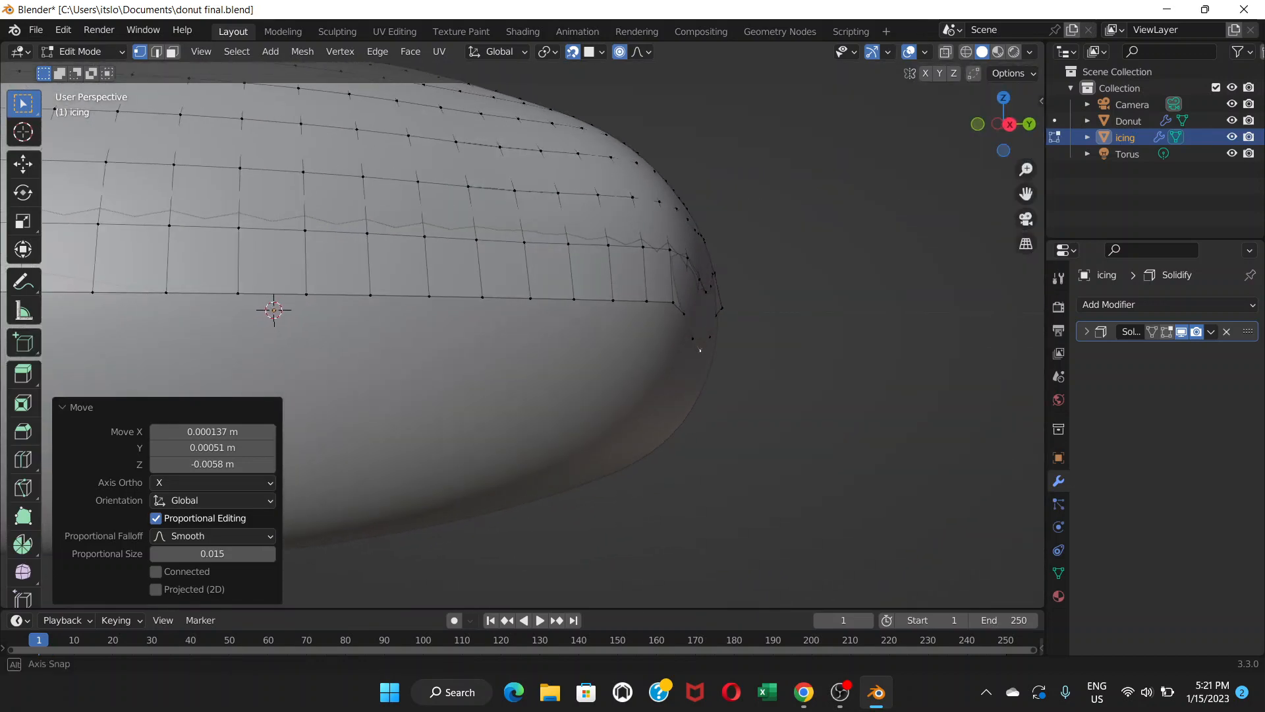
{"action": "left_click", "coordinate": [777, 396]}
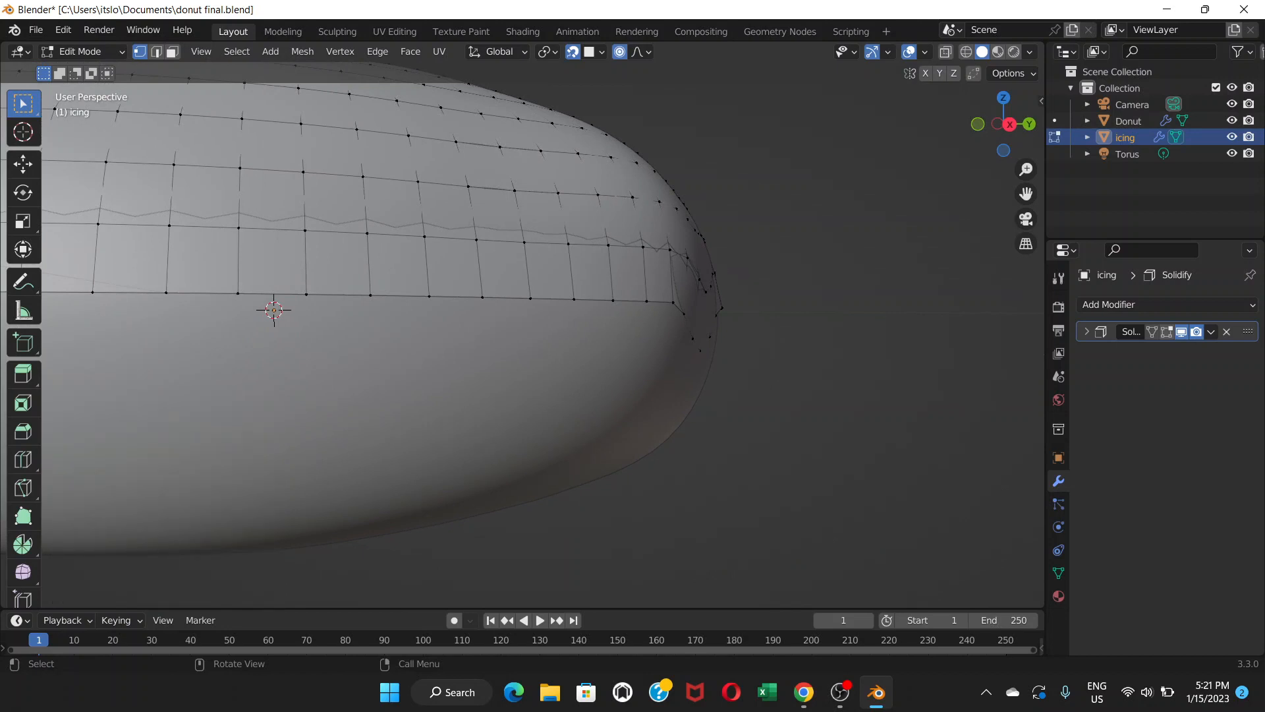
{"action": "scroll", "coordinate": [527, 336], "scroll_direction": "down", "scroll_amount": 5}
{"action": "middle_click_drag", "start_coordinate": [527, 356], "coordinate": [523, 369]}
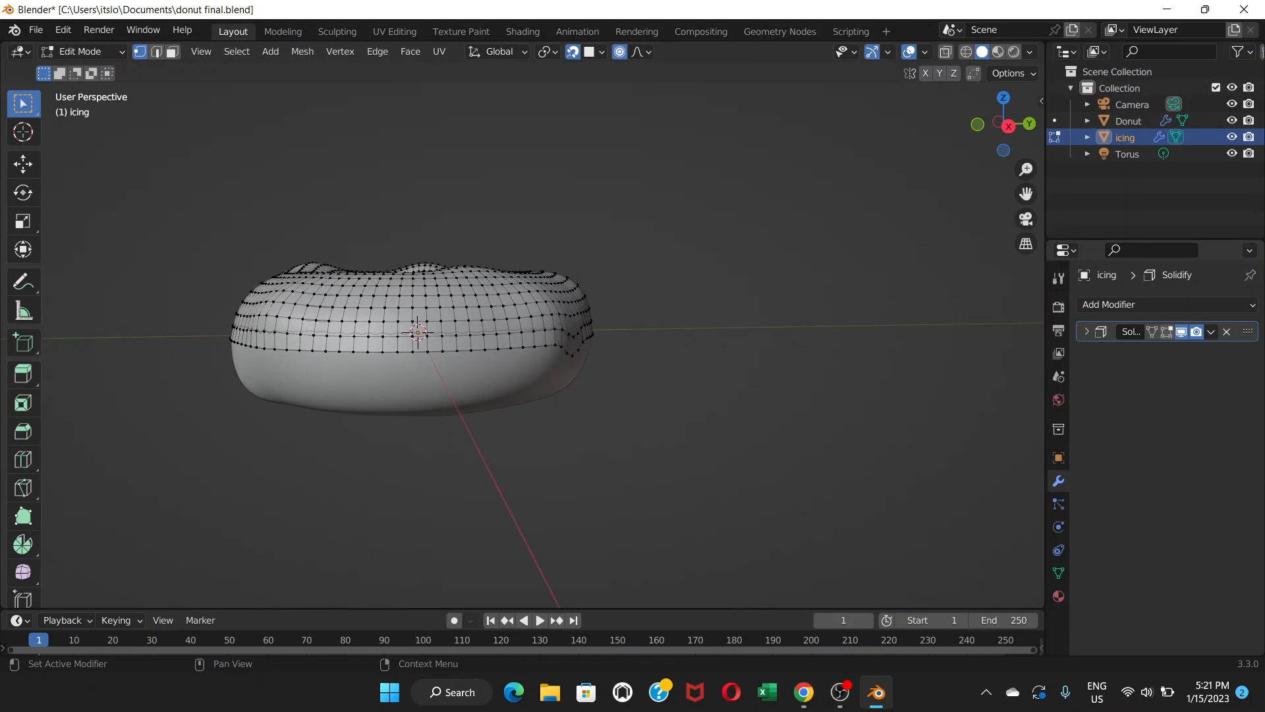
Turn off the Solidify modifier's edit-mode display and zoom in and out on the icing's edge.
{"action": "left_click", "coordinate": [1166, 332]}
{"action": "scroll", "coordinate": [527, 343], "scroll_direction": "down", "scroll_amount": 2}
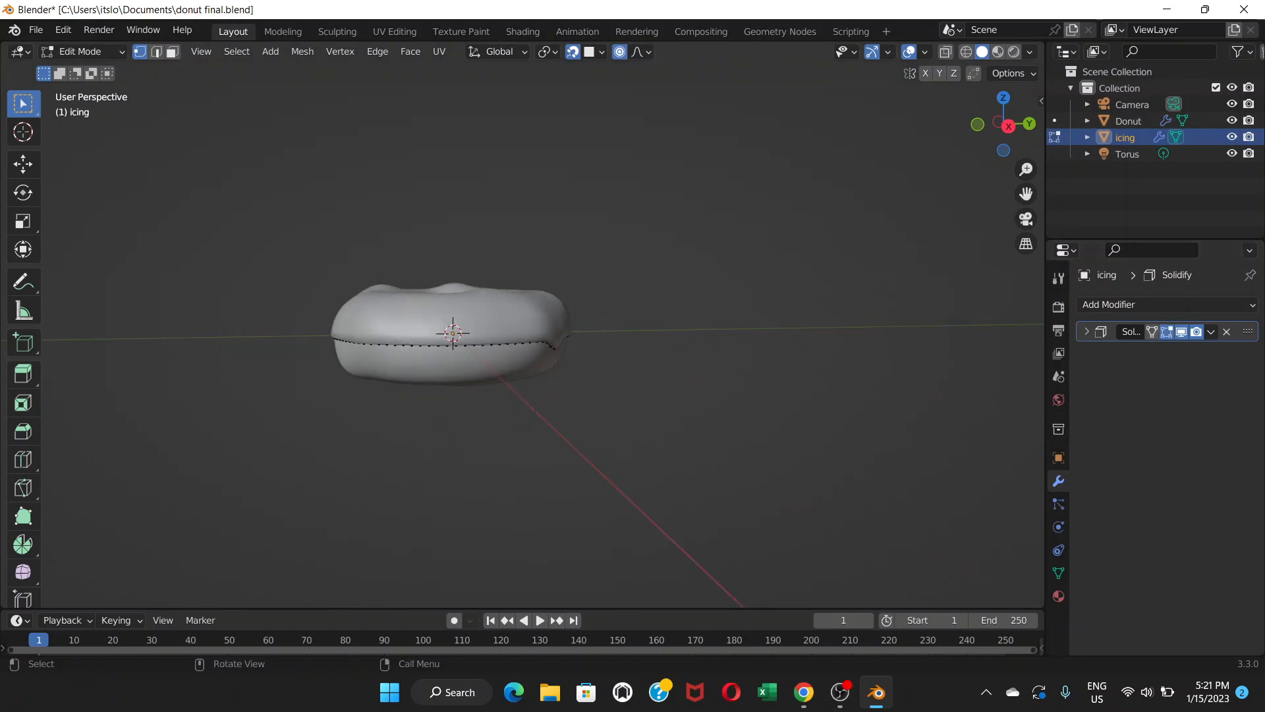
{"action": "scroll", "coordinate": [527, 336], "scroll_direction": "up", "scroll_amount": 7}
{"action": "scroll", "coordinate": [527, 336], "scroll_direction": "down", "scroll_amount": 4}
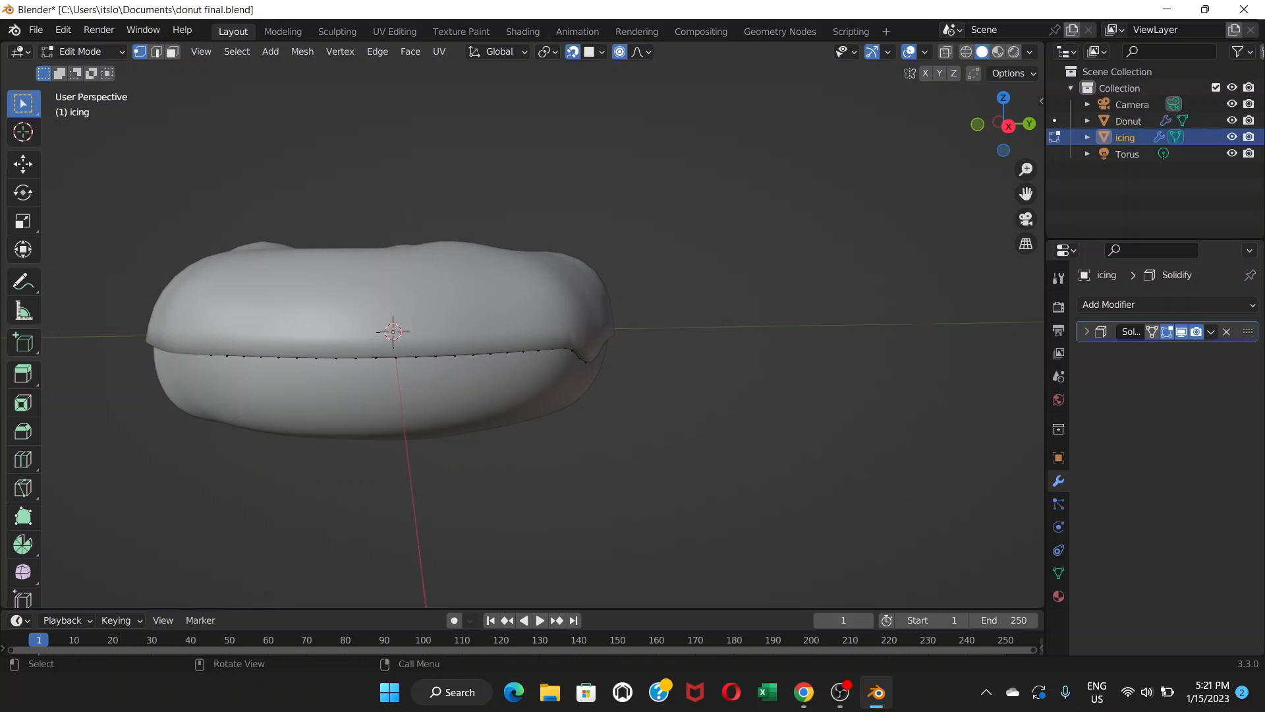
{"action": "scroll", "coordinate": [527, 336], "scroll_direction": "up", "scroll_amount": 1}
{"action": "scroll", "coordinate": [527, 336], "scroll_direction": "down", "scroll_amount": 1}
{"action": "scroll", "coordinate": [527, 336], "scroll_direction": "down", "scroll_amount": 1}
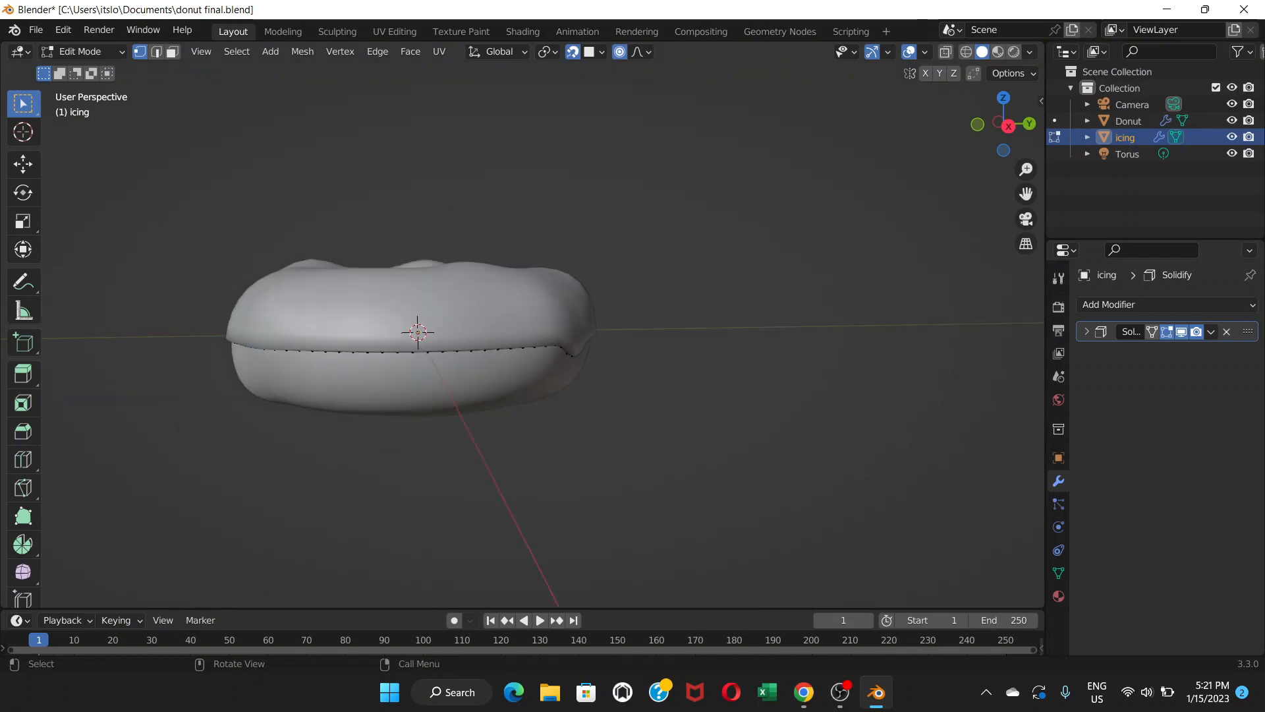
Add a Subdivision Surface modifier to the icing.
{"action": "left_click", "coordinate": [1120, 304]}
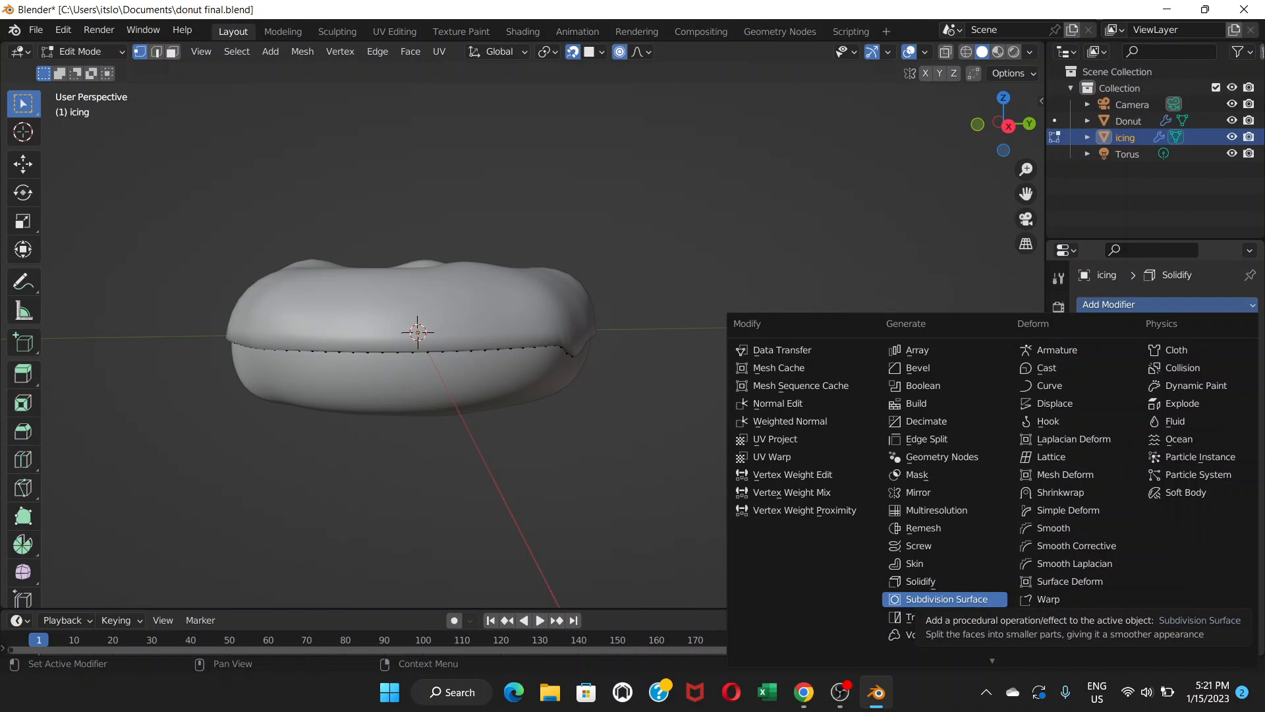
{"action": "left_click", "coordinate": [947, 598]}
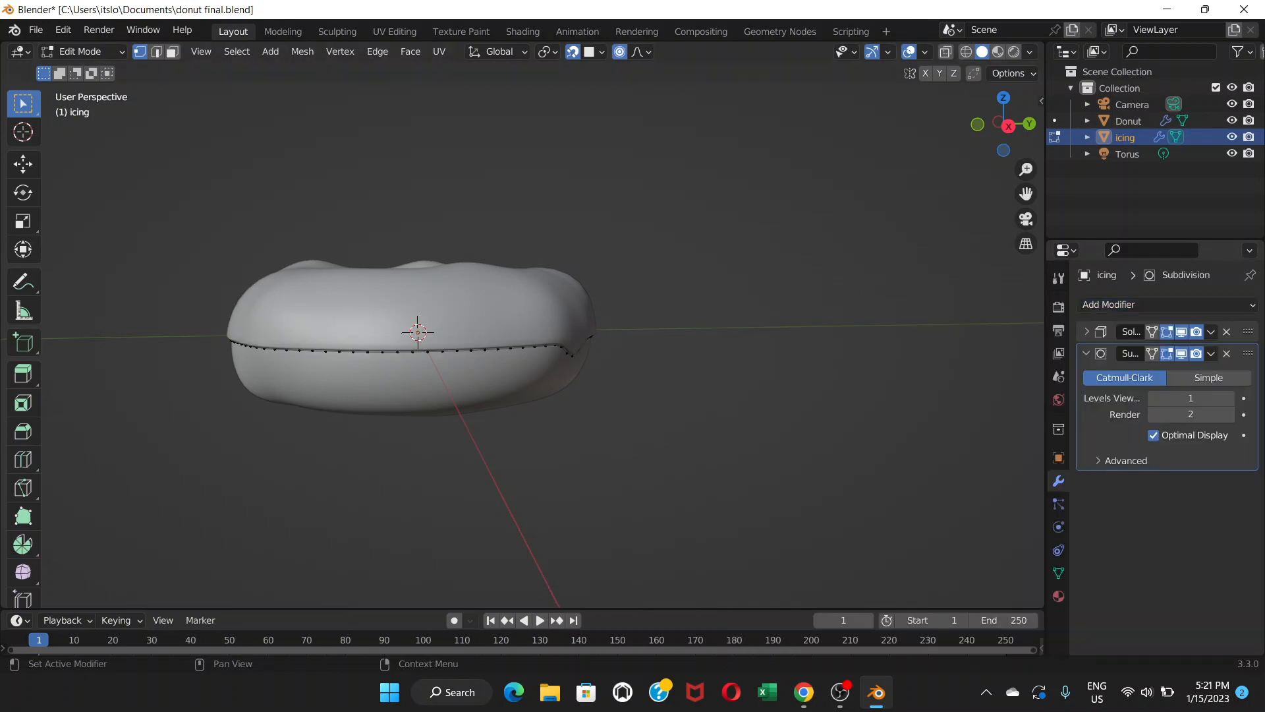
{"action": "scroll", "coordinate": [523, 335], "scroll_direction": "up", "scroll_amount": 6}
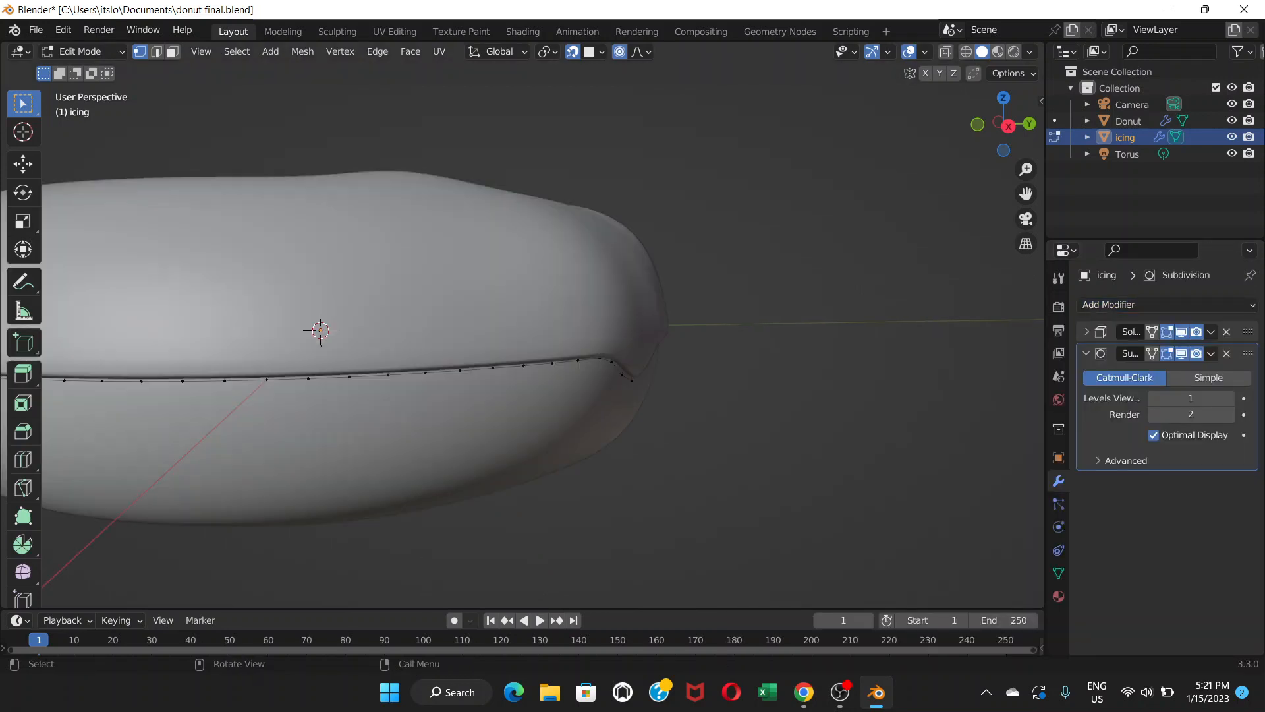
{"action": "scroll", "coordinate": [524, 335], "scroll_direction": "down", "scroll_amount": 4}
{"action": "mouse_move", "coordinate": [523, 335]}
{"action": "middle_mouse_down"}
{"action": "mouse_move", "coordinate": [577, 324]}
{"action": "mouse_move", "coordinate": [542, 334]}
{"action": "middle_mouse_up"}
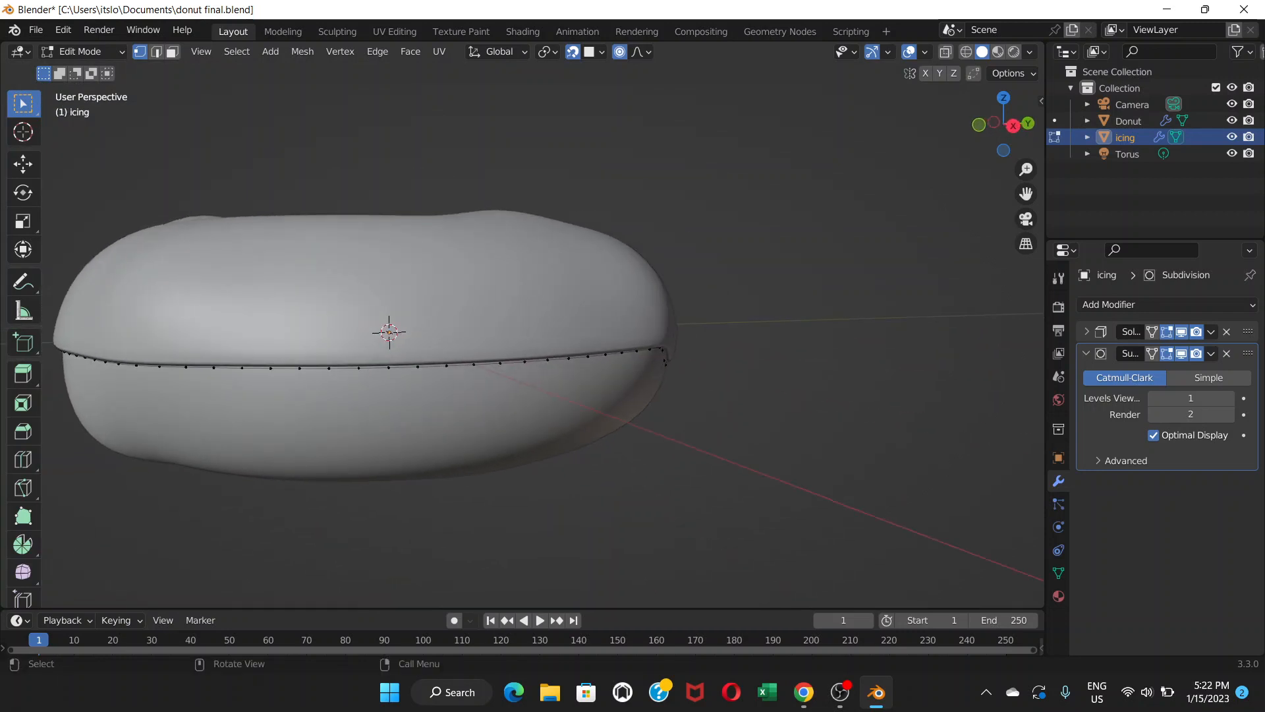
{"action": "scroll", "coordinate": [534, 326], "scroll_direction": "down", "scroll_amount": 2}
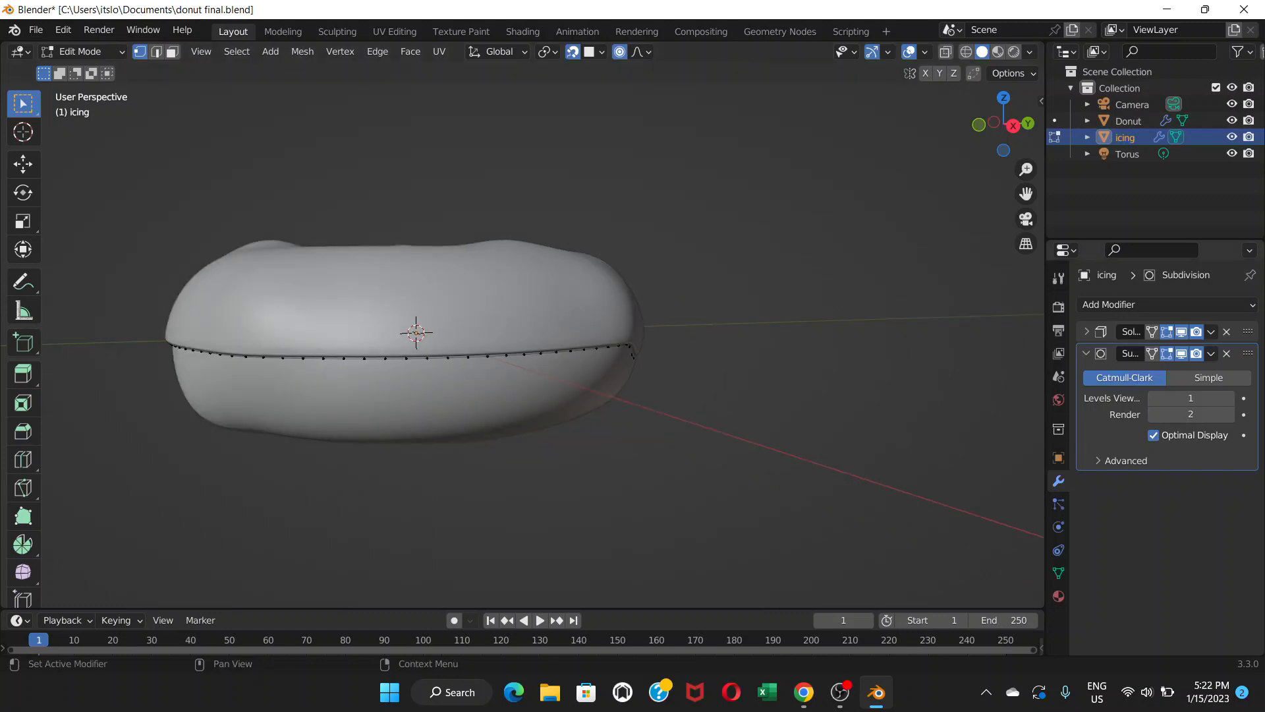
Turn the Solidify modifier's edit-mode display back on and pull a front lower-edge vertex down into a drip.
{"action": "left_click", "coordinate": [1166, 332]}
{"action": "middle_click_drag", "start_coordinate": [659, 343], "coordinate": [629, 402]}
{"action": "middle_click_drag", "start_coordinate": [395, 336], "coordinate": [519, 295], "text": "shift"}
{"action": "scroll", "coordinate": [517, 312], "scroll_direction": "up", "scroll_amount": 1}
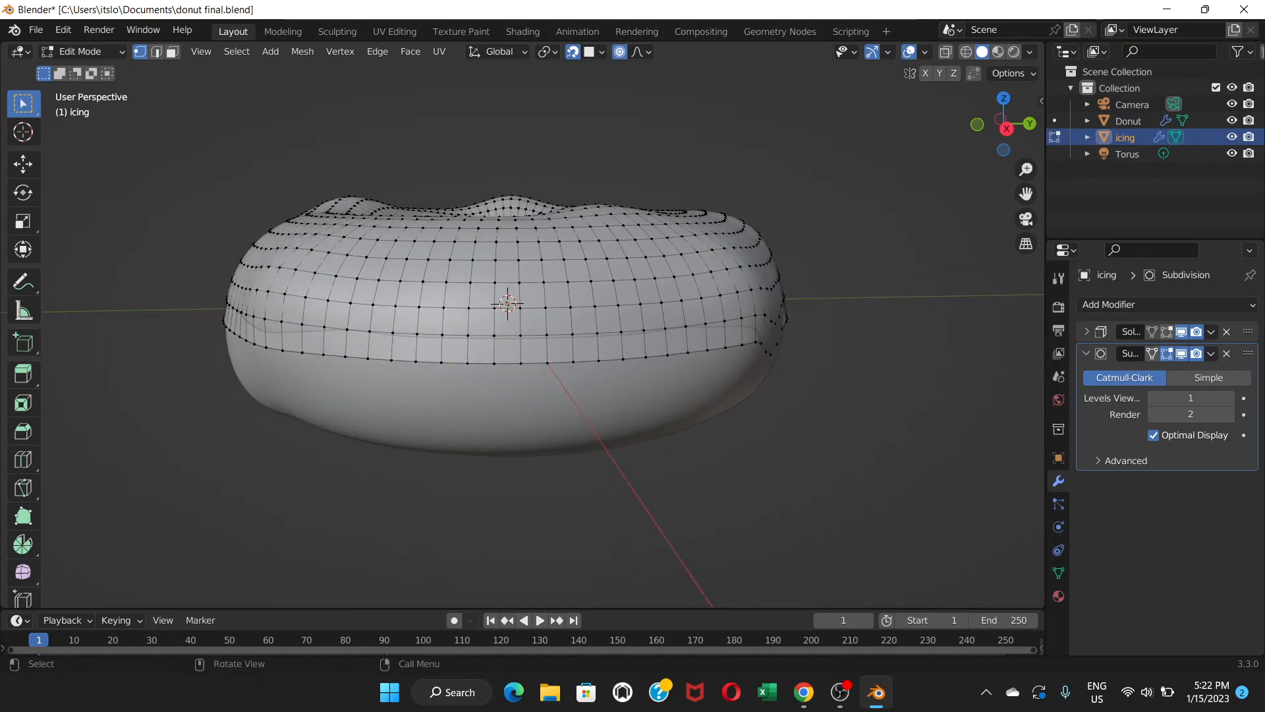
{"action": "key", "text": "g"}
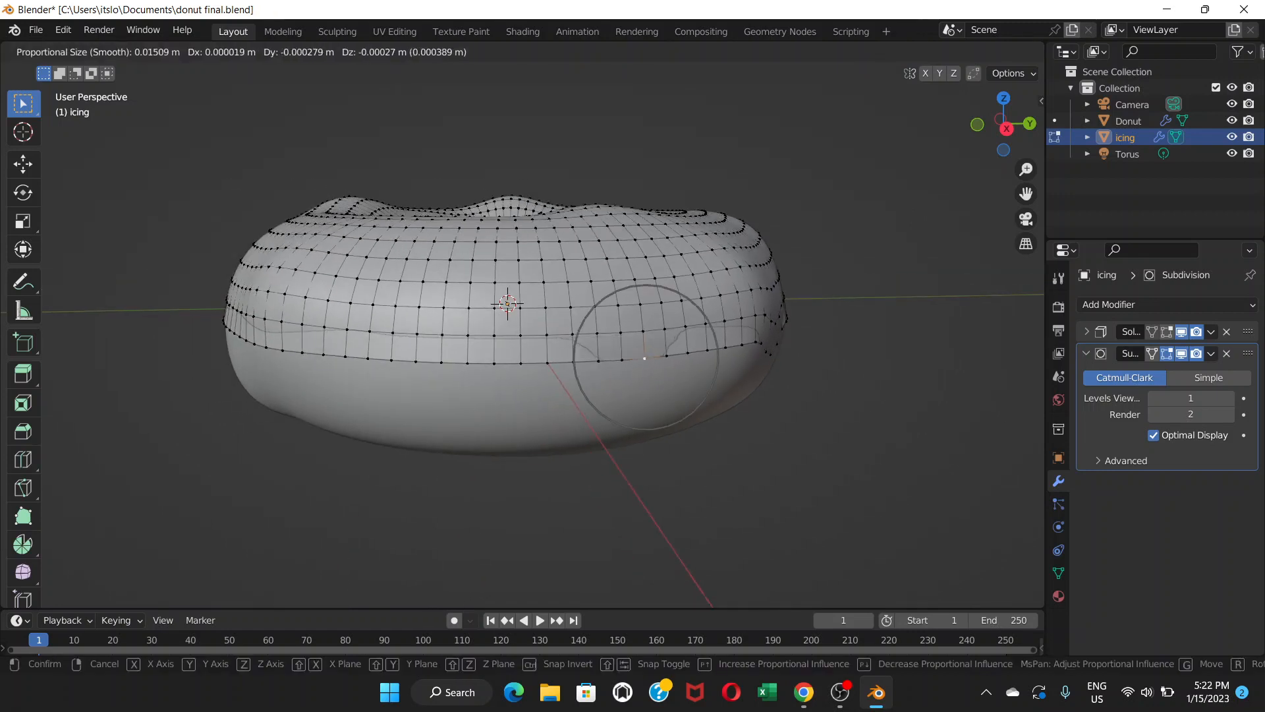
{"action": "left_click", "coordinate": [643, 386]}
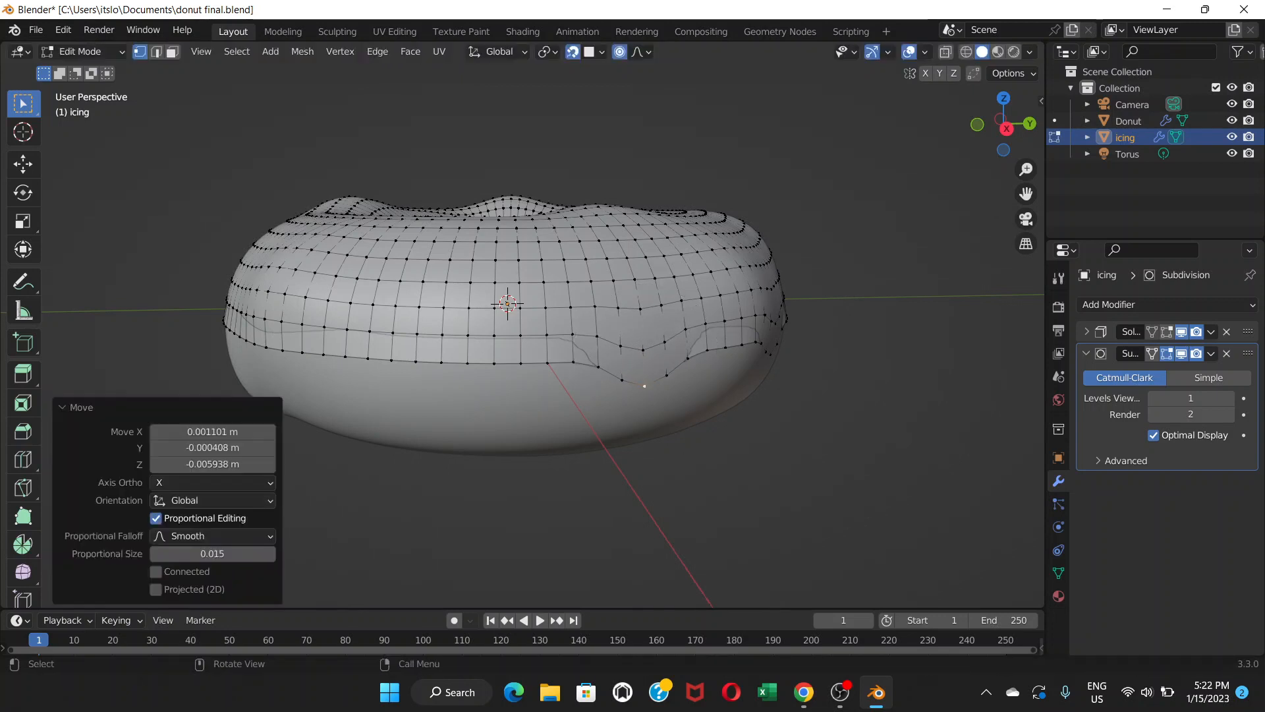
Pull two more neighbouring lower-edge vertices down into drips with proportional editing.
{"action": "left_click", "coordinate": [415, 362]}
{"action": "key", "text": "g"}
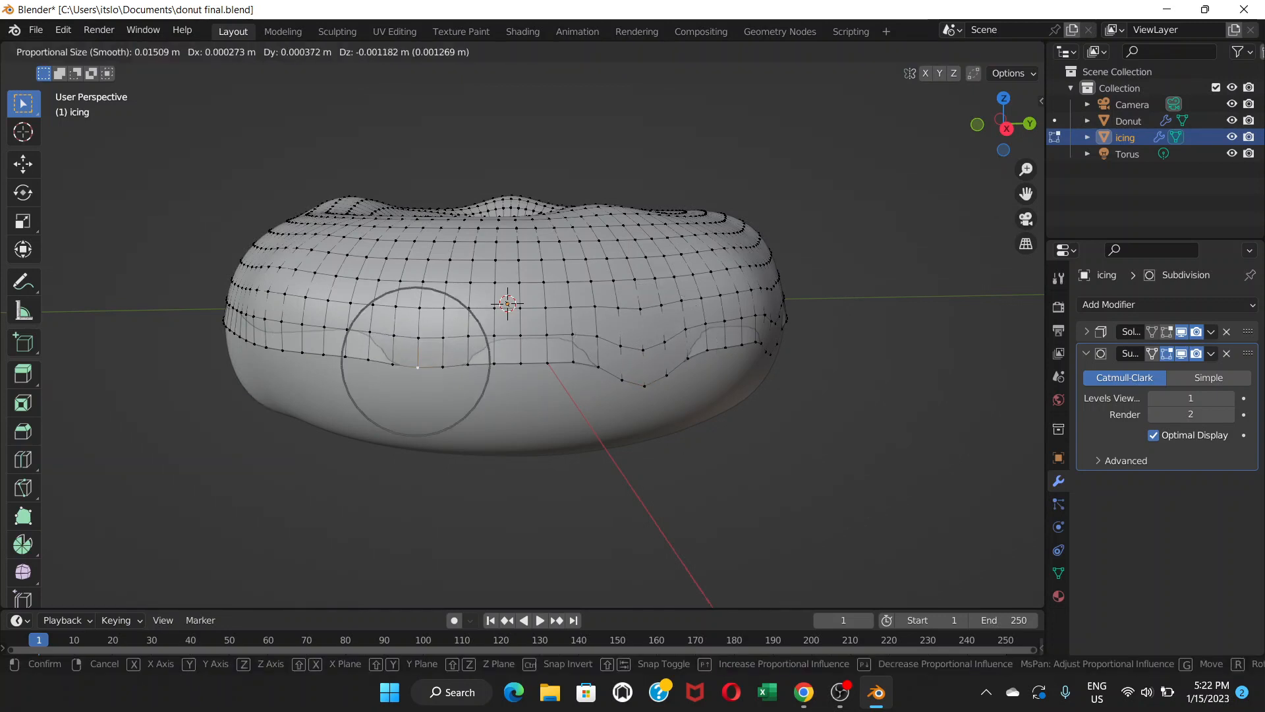
{"action": "left_click", "coordinate": [416, 387]}
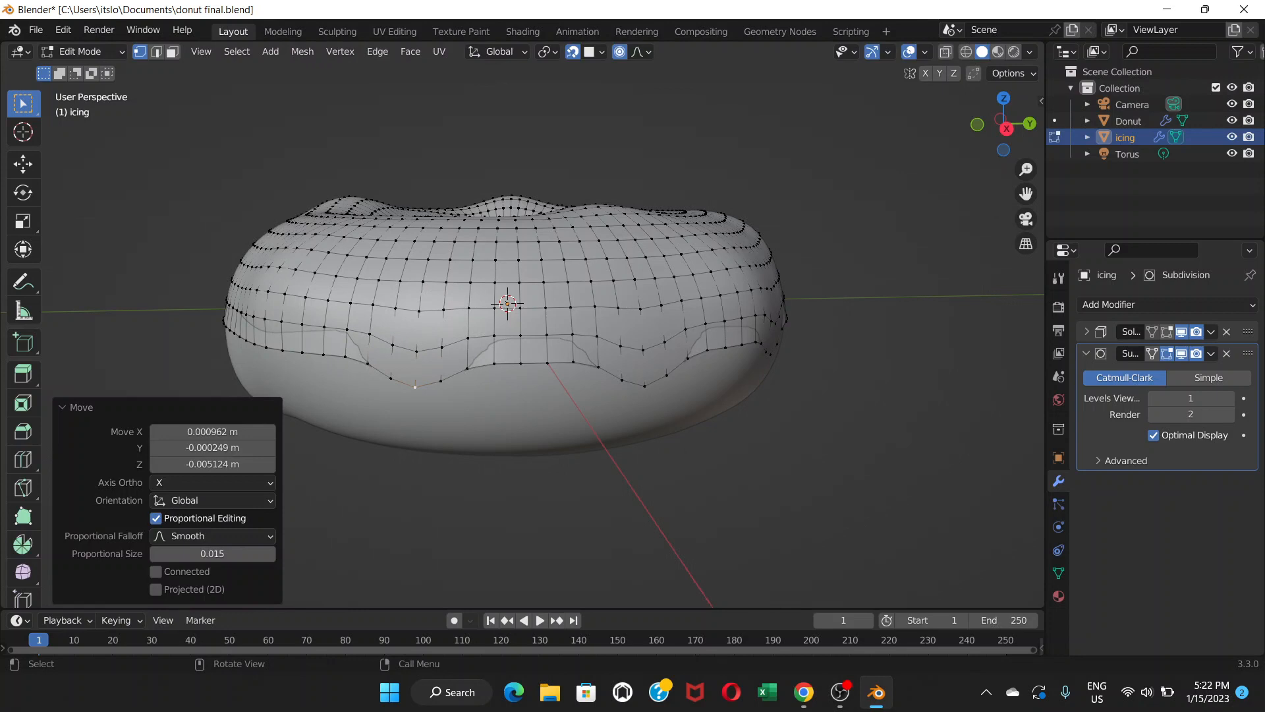
{"action": "left_click", "coordinate": [494, 362]}
{"action": "key", "text": "g"}
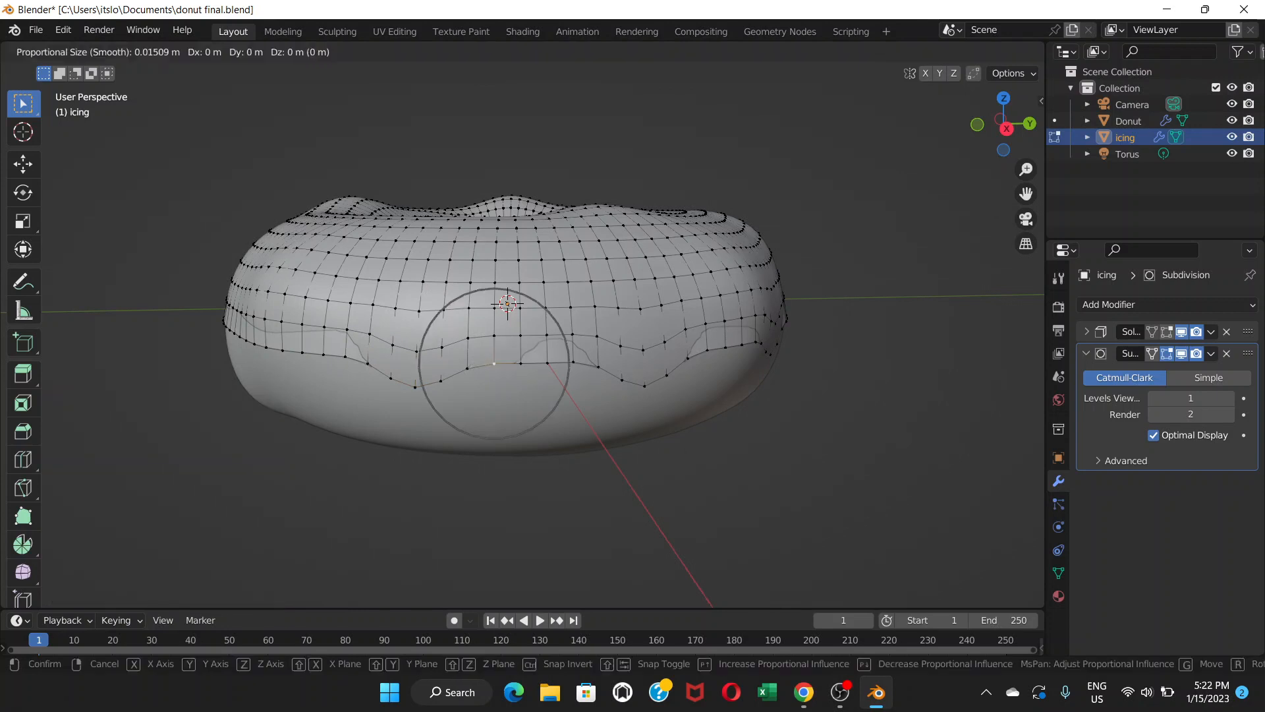
{"action": "left_click", "coordinate": [493, 347]}
{"action": "middle_click_drag", "start_coordinate": [494, 348], "coordinate": [571, 345]}
Reshape three more lower-edge vertices, raising two slightly and pulling one down into a drip.
{"action": "left_click", "coordinate": [518, 359]}
{"action": "key", "text": "g"}
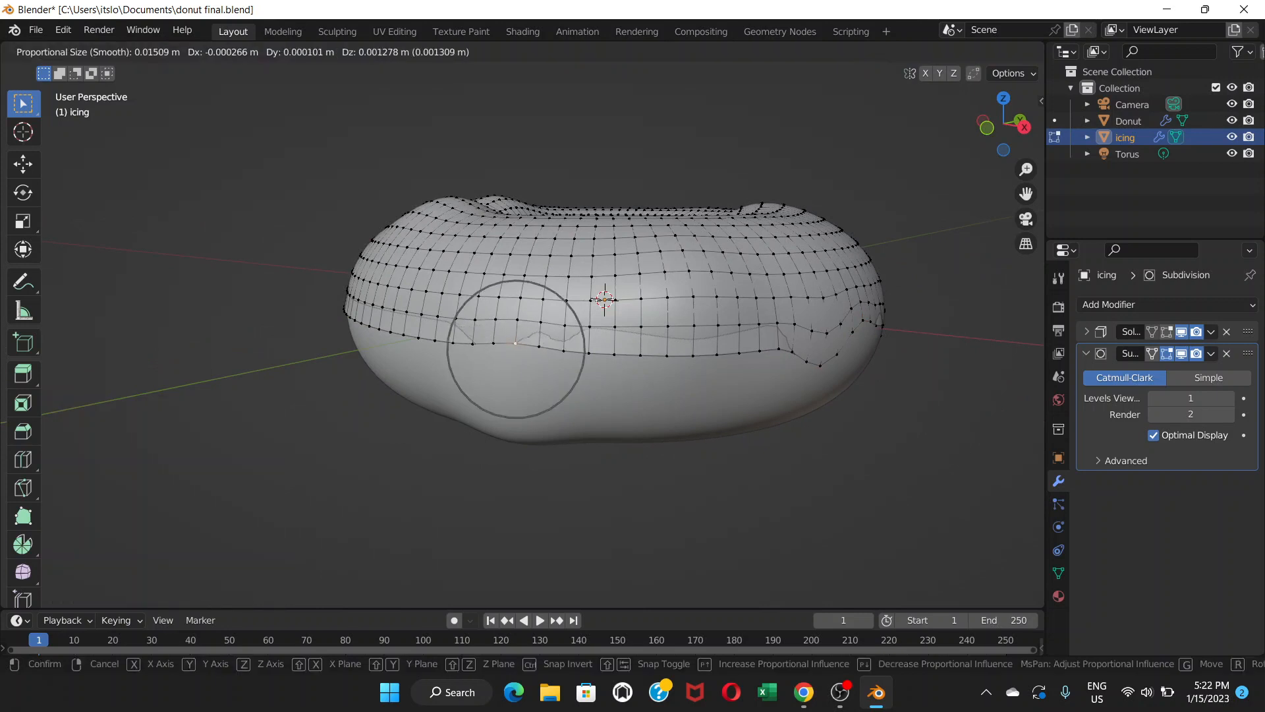
{"action": "key", "text": "Return"}
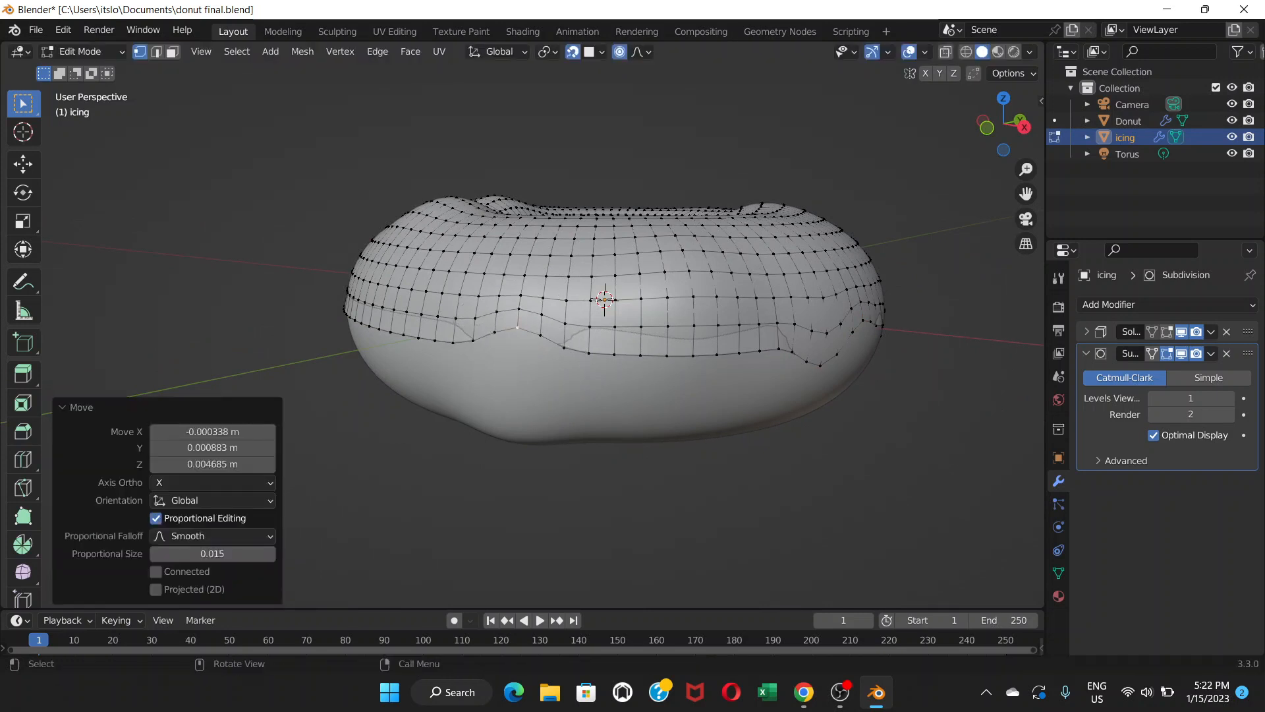
{"action": "left_click", "coordinate": [613, 350]}
{"action": "key", "text": "g"}
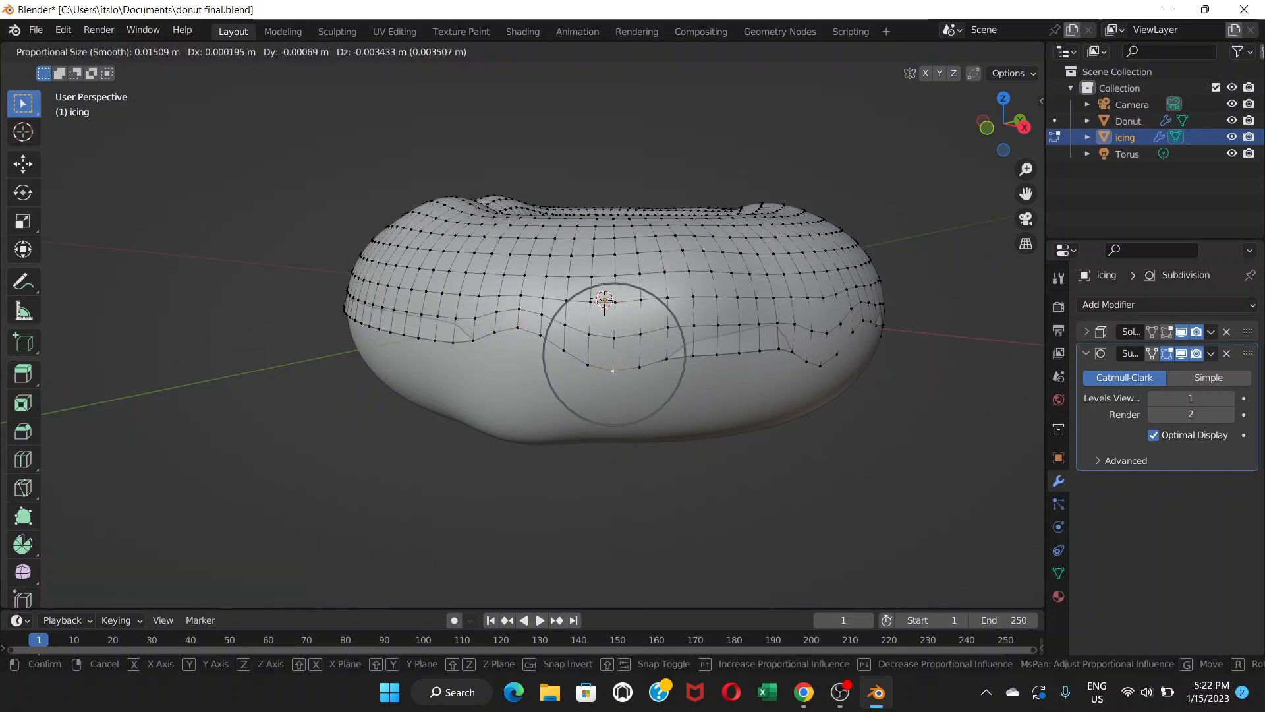
{"action": "left_click", "coordinate": [613, 378]}
{"action": "middle_click_drag", "start_coordinate": [614, 378], "coordinate": [712, 390]}
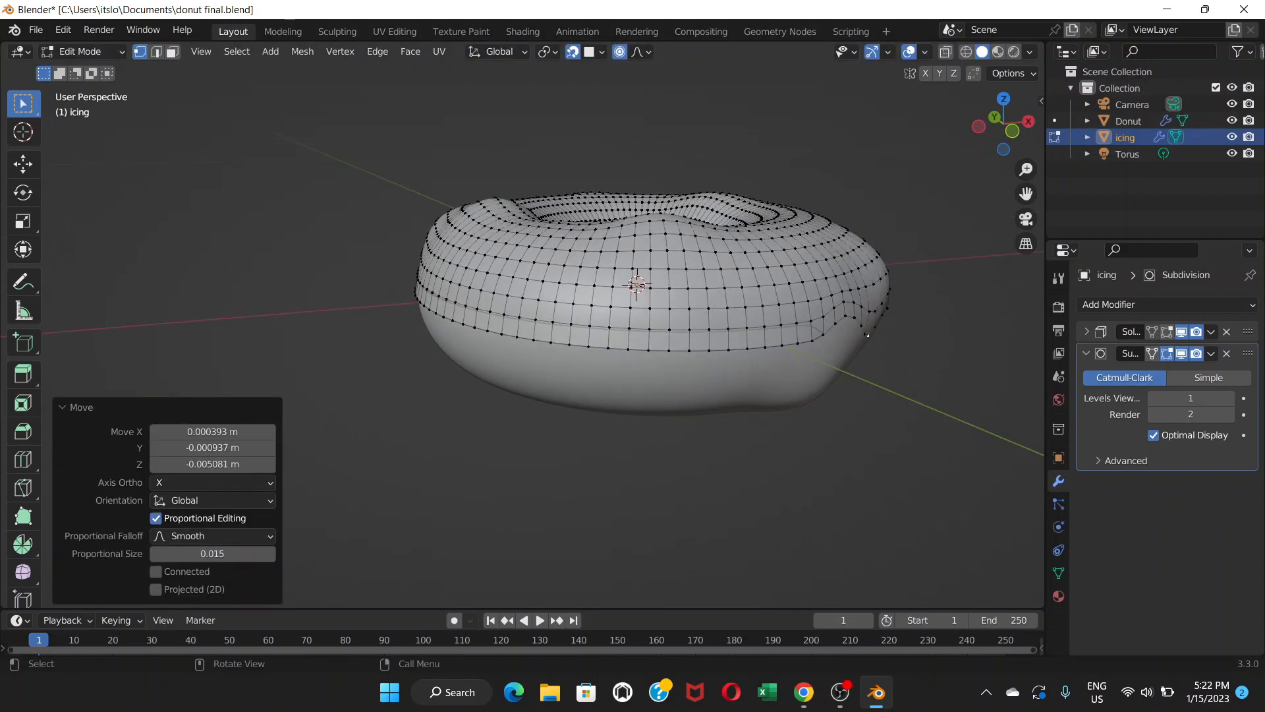
{"action": "left_click", "coordinate": [610, 350]}
{"action": "key", "text": "g"}
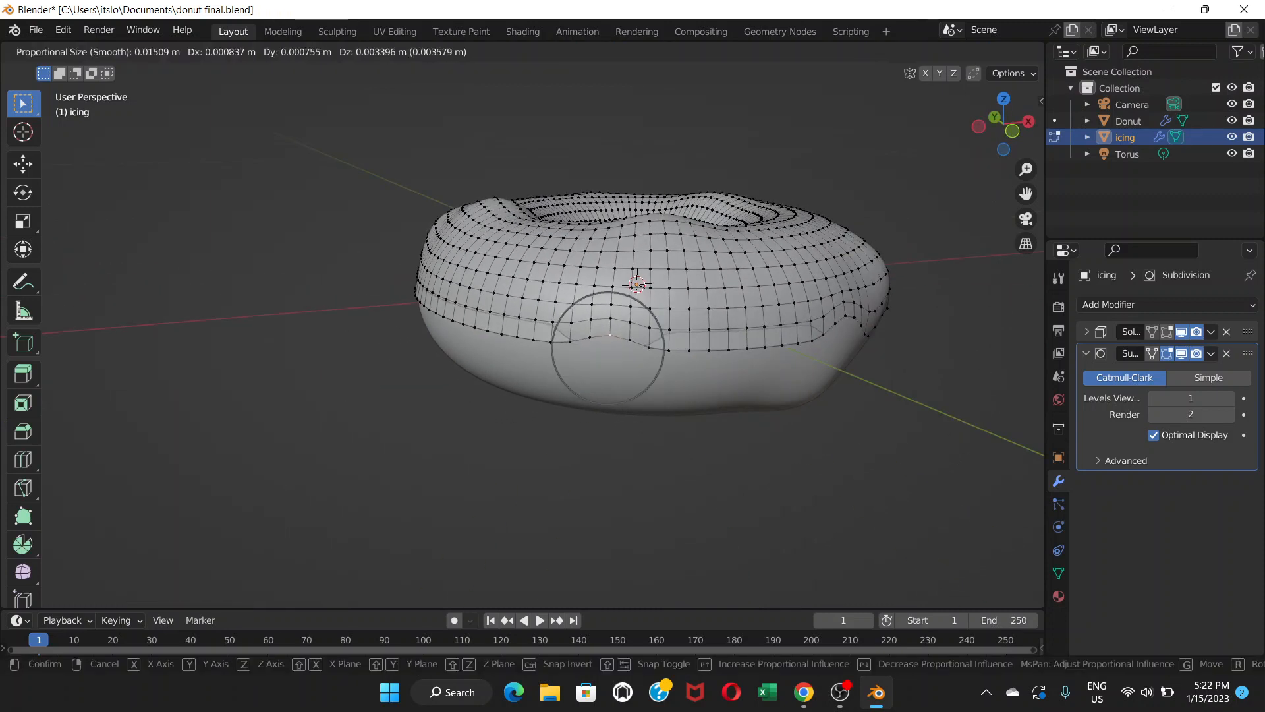
{"action": "left_click", "coordinate": [610, 332]}
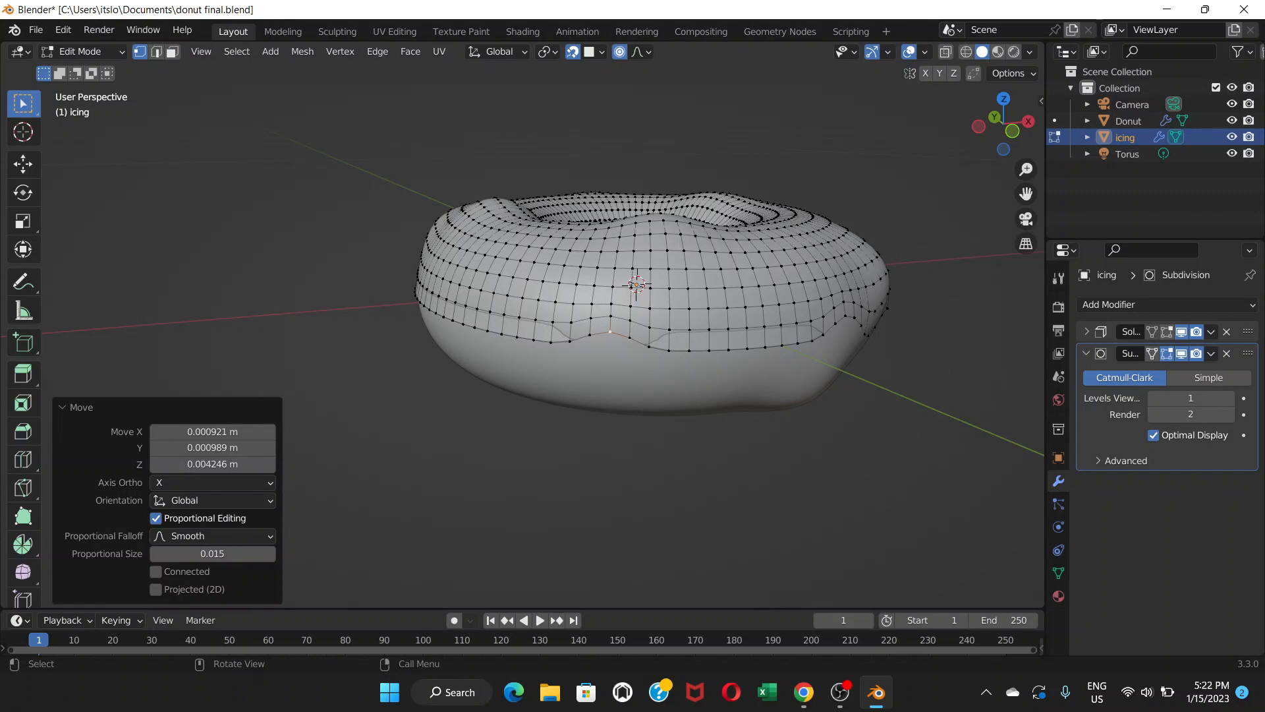
Pull two more lower-edge vertices down into drips around the side of the icing.
{"action": "left_click", "coordinate": [668, 350]}
{"action": "key", "text": "g"}
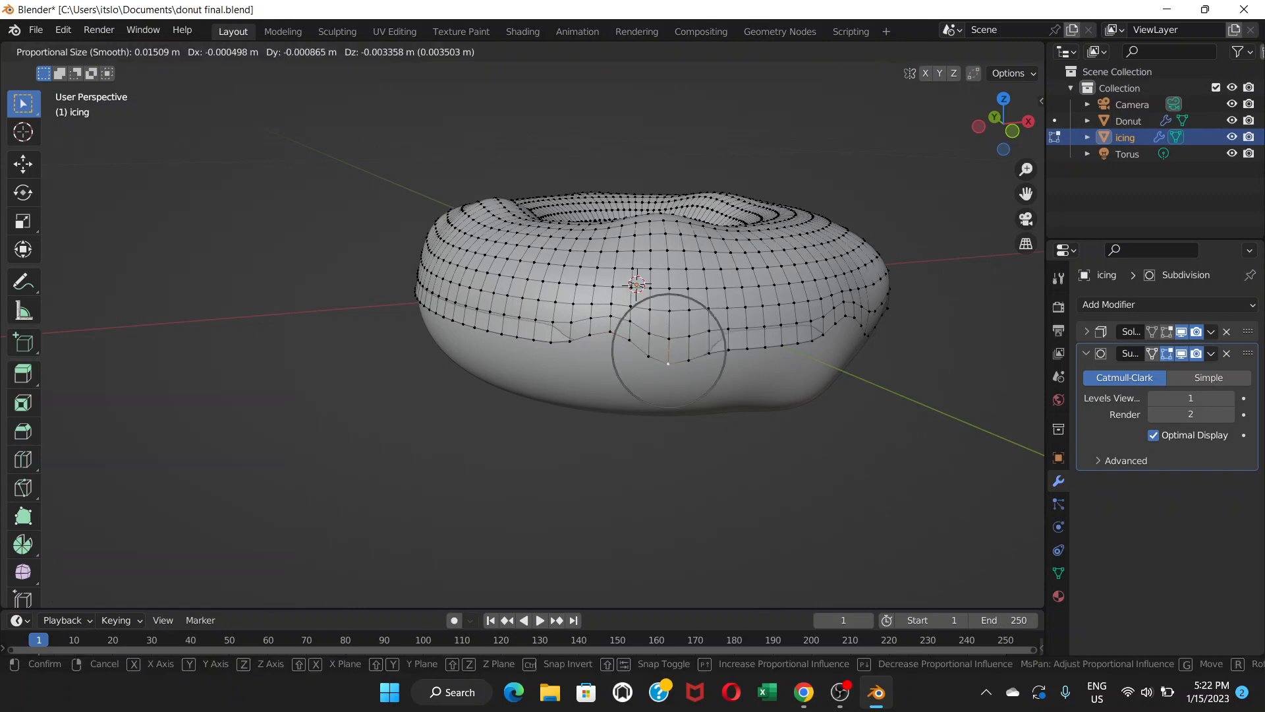
{"action": "left_click", "coordinate": [670, 372]}
{"action": "middle_click_drag", "start_coordinate": [670, 373], "coordinate": [554, 369]}
{"action": "left_click", "coordinate": [590, 298]}
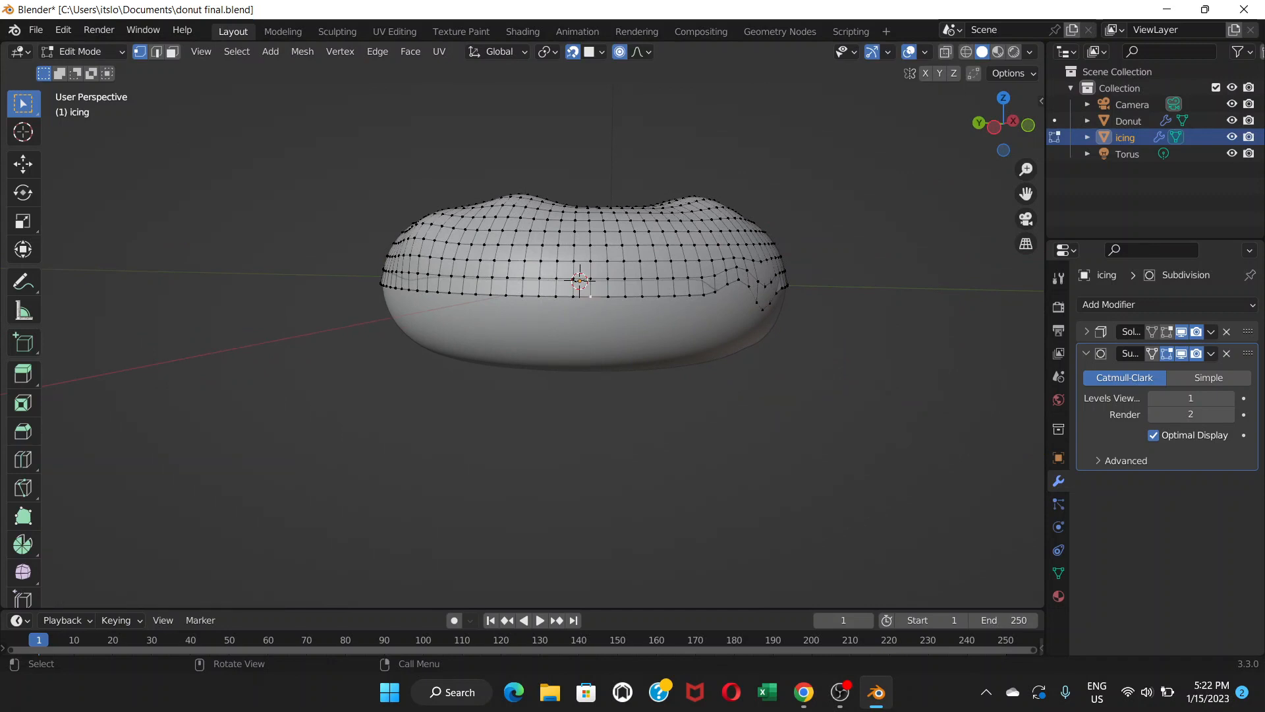
{"action": "key", "text": "g"}
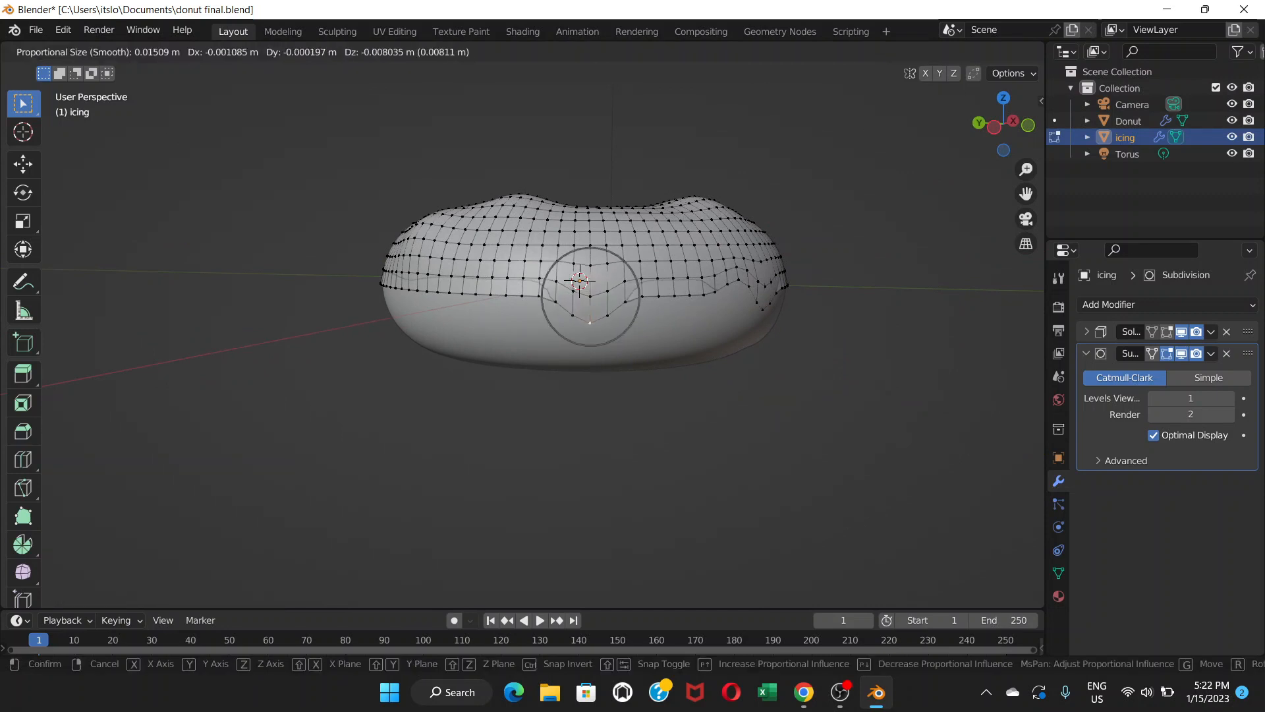
{"action": "left_click", "coordinate": [590, 323]}
{"action": "middle_click_drag", "start_coordinate": [554, 369], "coordinate": [500, 369]}
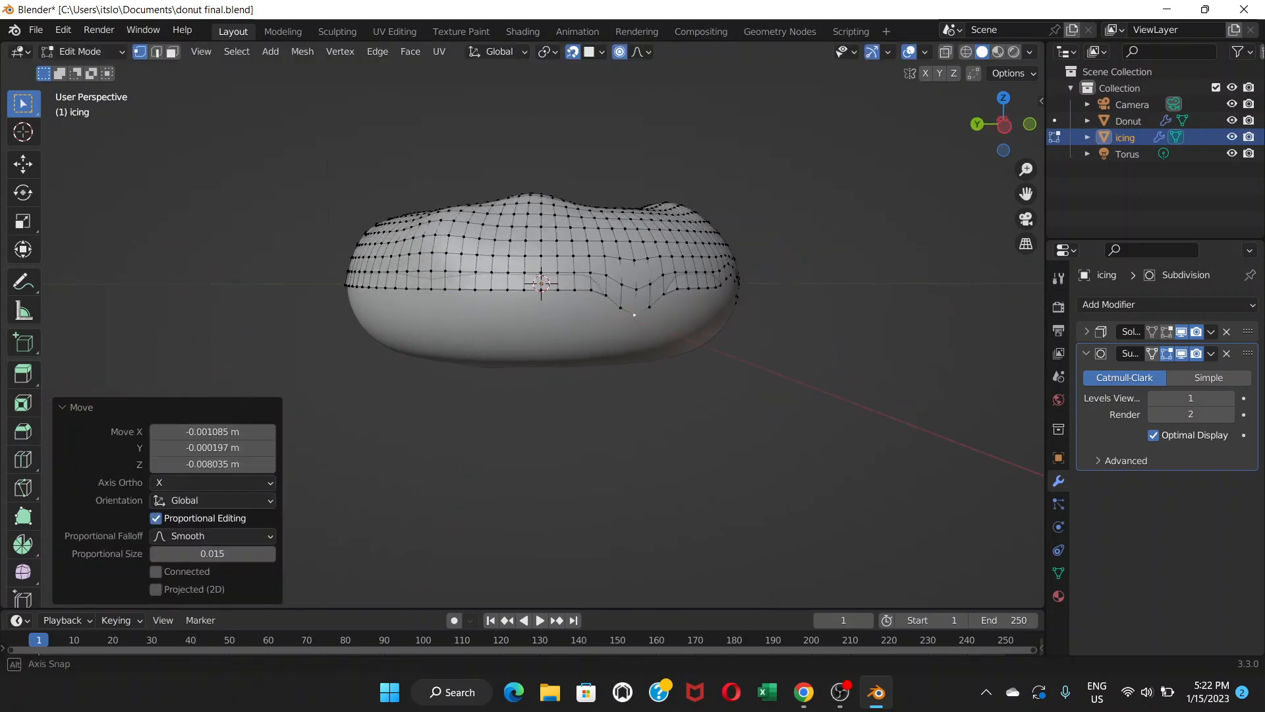
{"action": "middle_click_drag", "start_coordinate": [580, 343], "coordinate": [621, 338]}
{"action": "scroll", "coordinate": [606, 343], "scroll_direction": "up", "scroll_amount": 2}
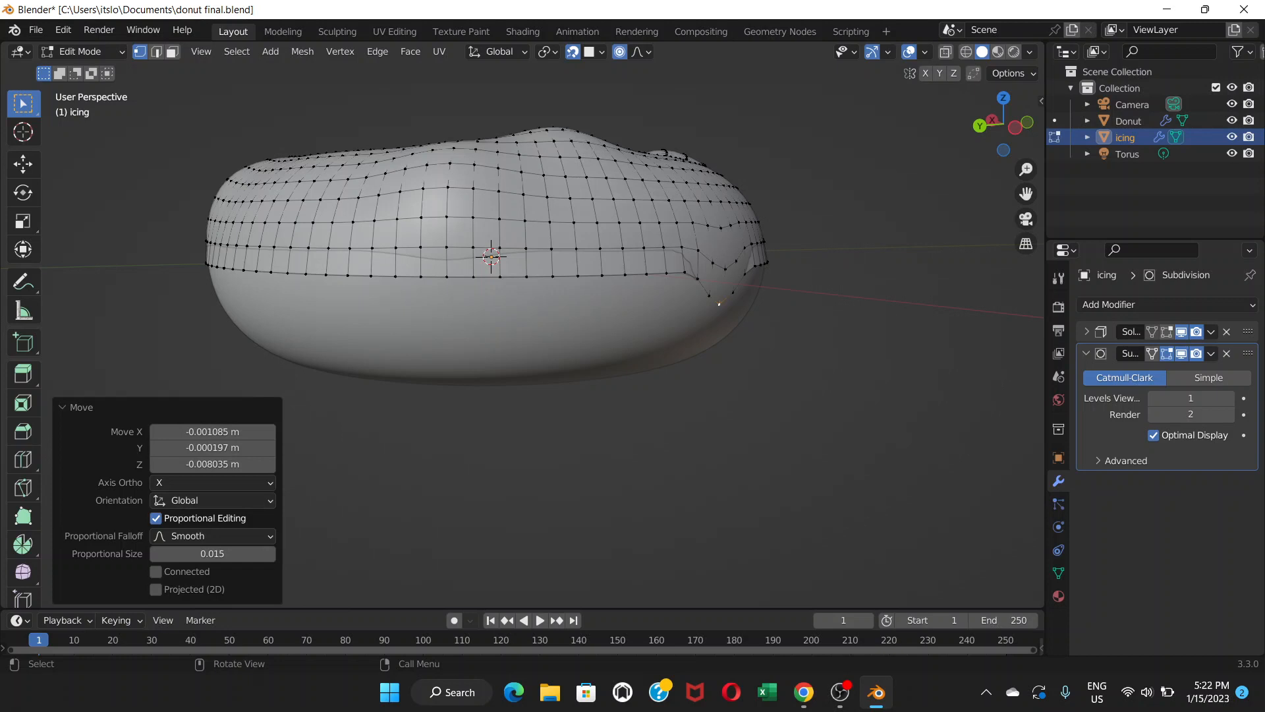
Pull a front lower-edge vertex down into a drip onto the donut surface.
{"action": "left_click", "coordinate": [501, 277]}
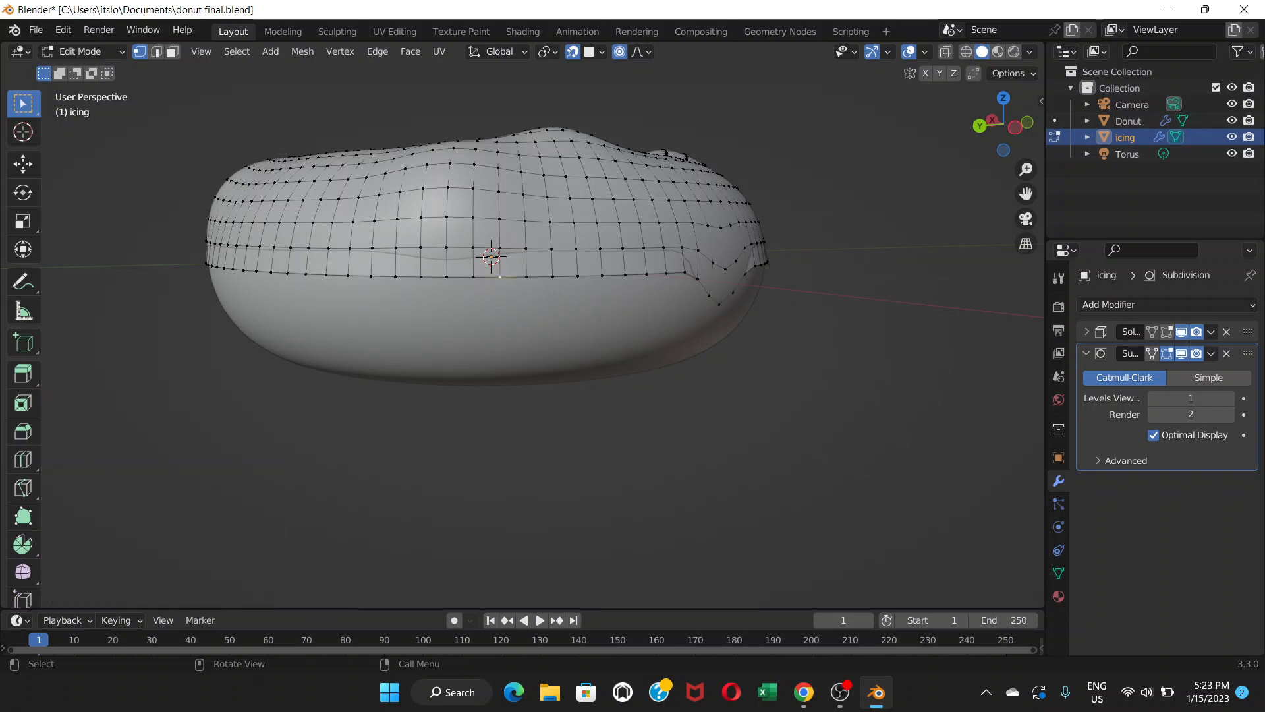
{"action": "key", "text": "g"}
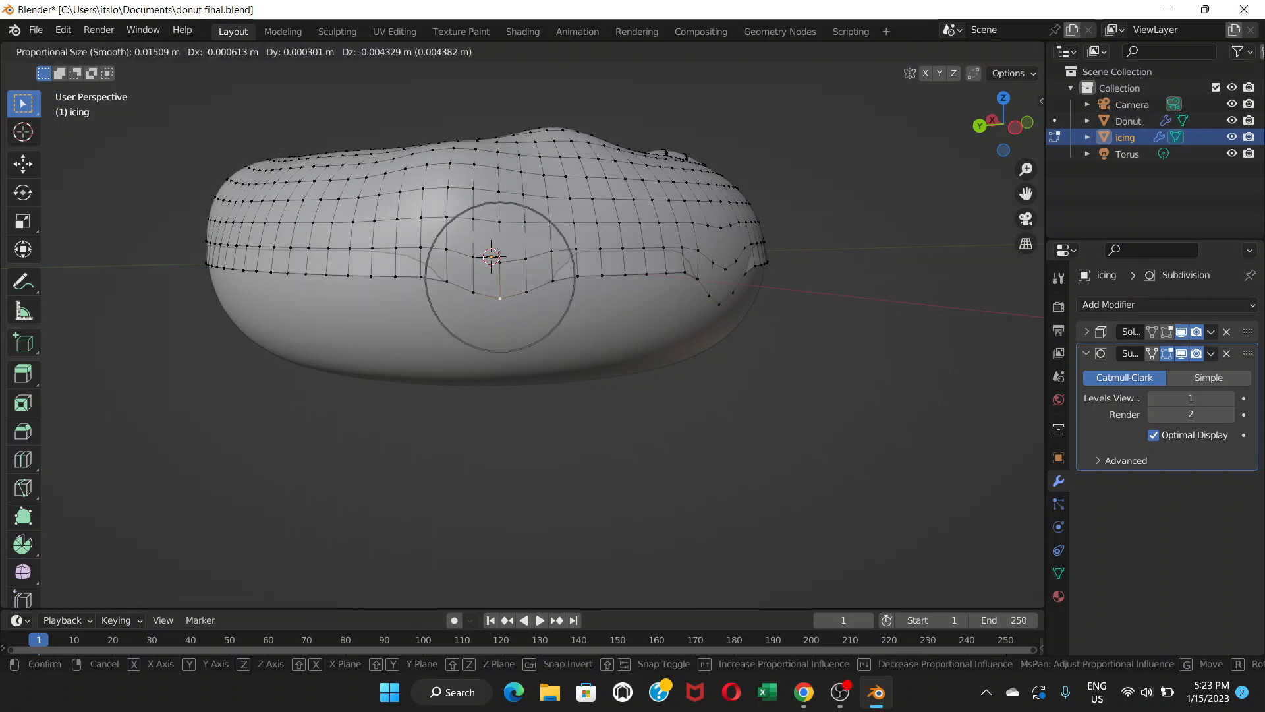
{"action": "key", "text": "Return"}
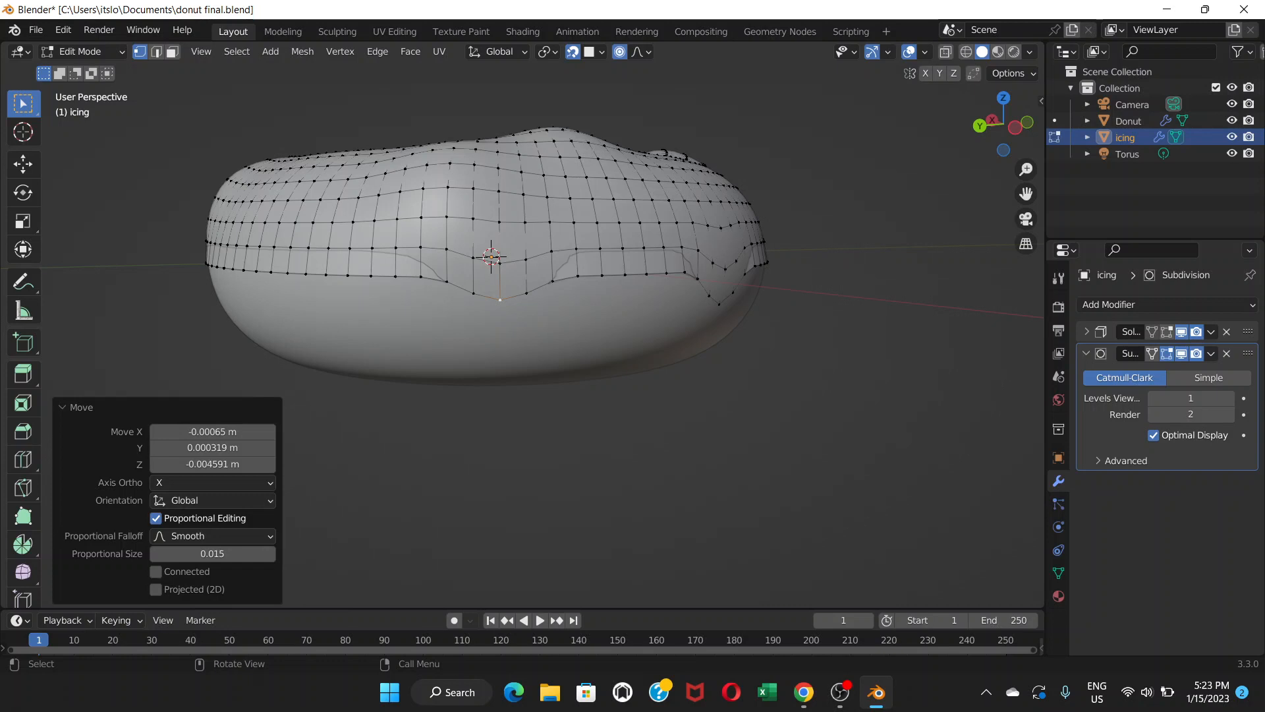
Lengthen the drip by extruding its tip vertices down twice, scaling them to 0.89 in between.
{"action": "left_click", "coordinate": [473, 293]}
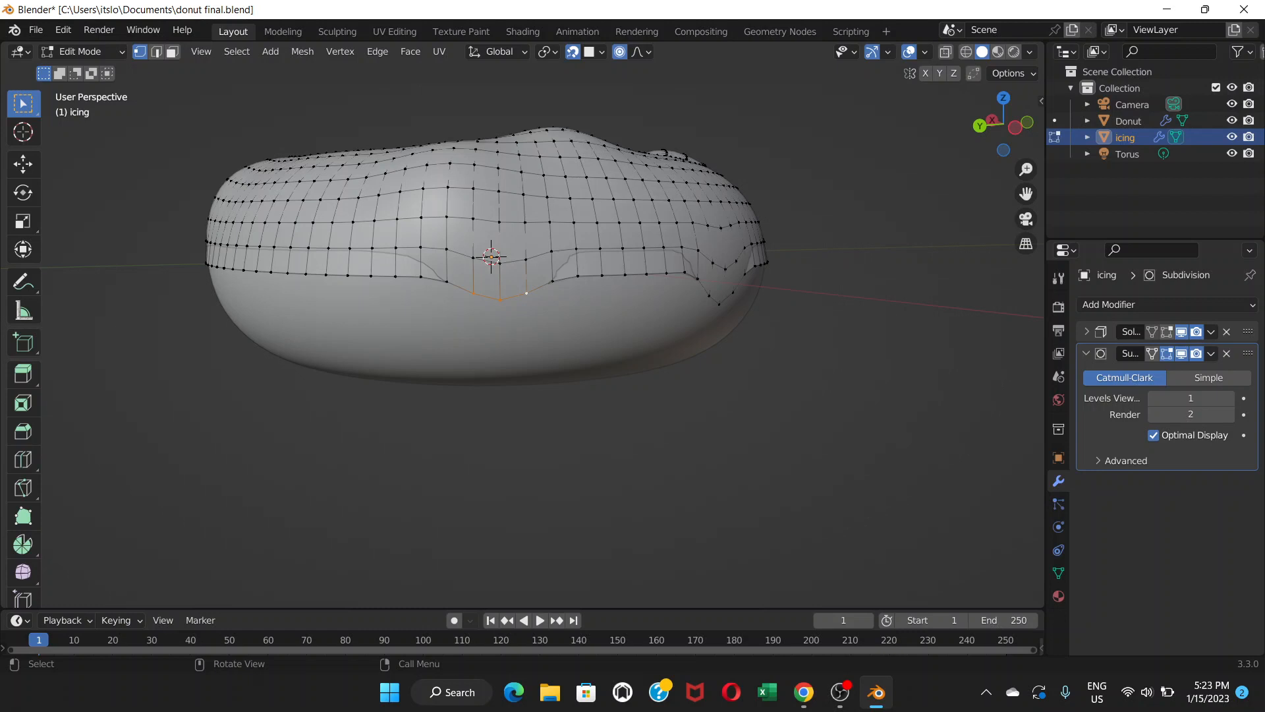
{"action": "key", "text": "g"}
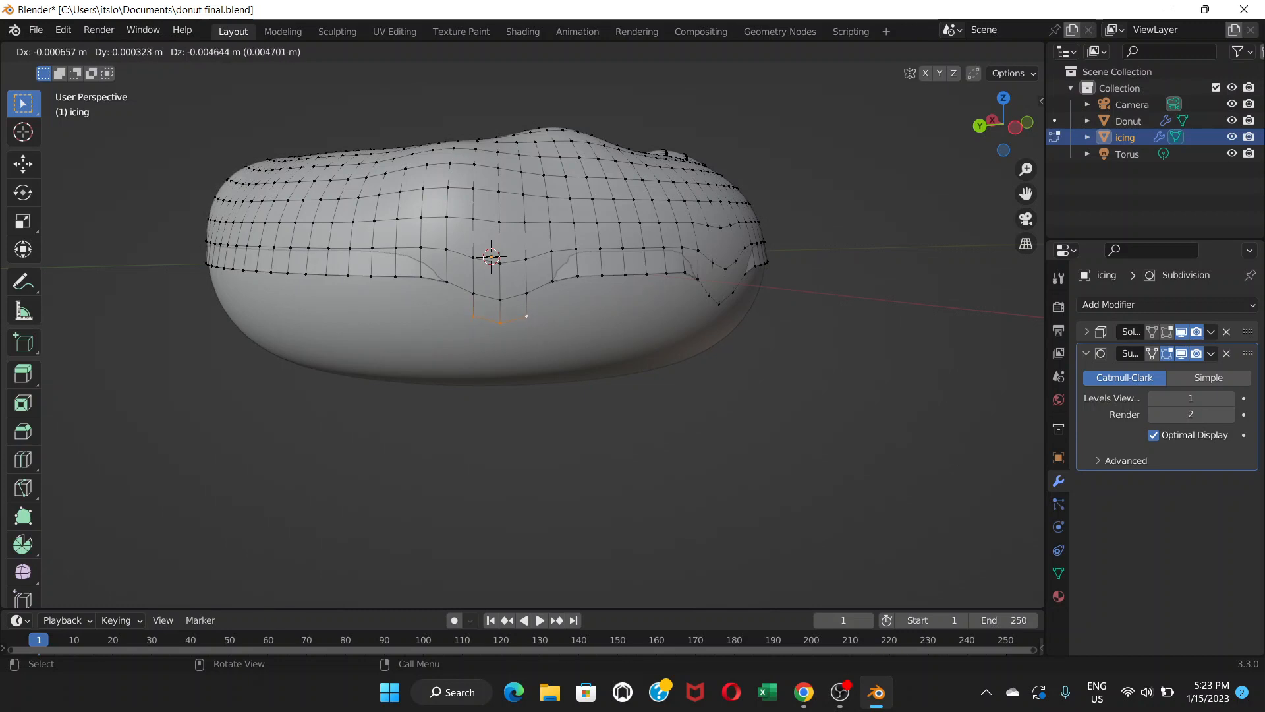
{"action": "key", "text": "Return"}
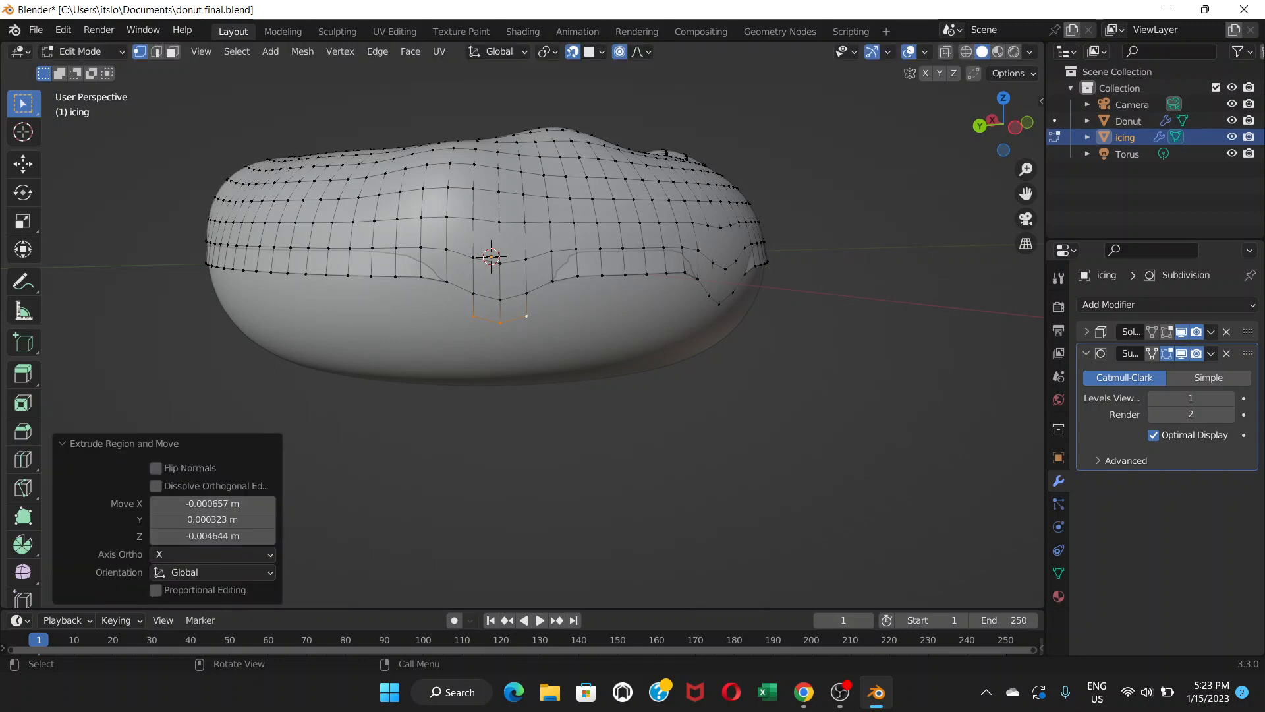
{"action": "key", "text": "s"}
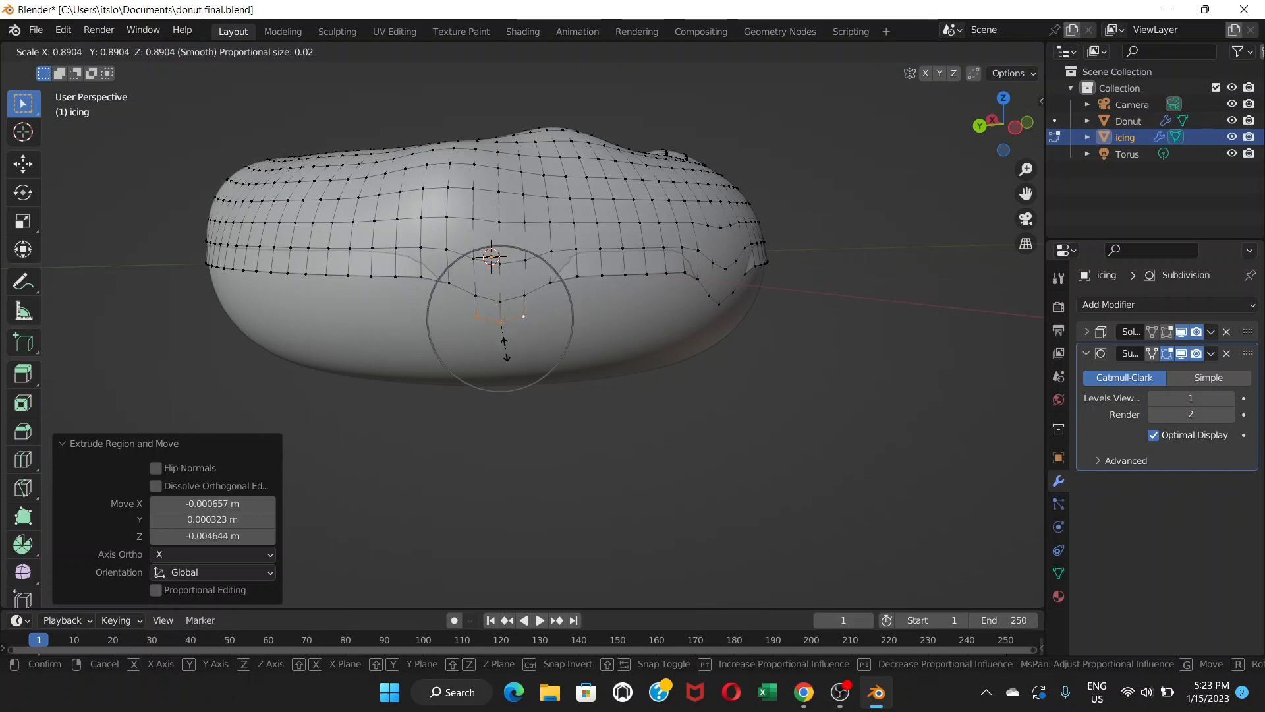
{"action": "left_click", "coordinate": [505, 349]}
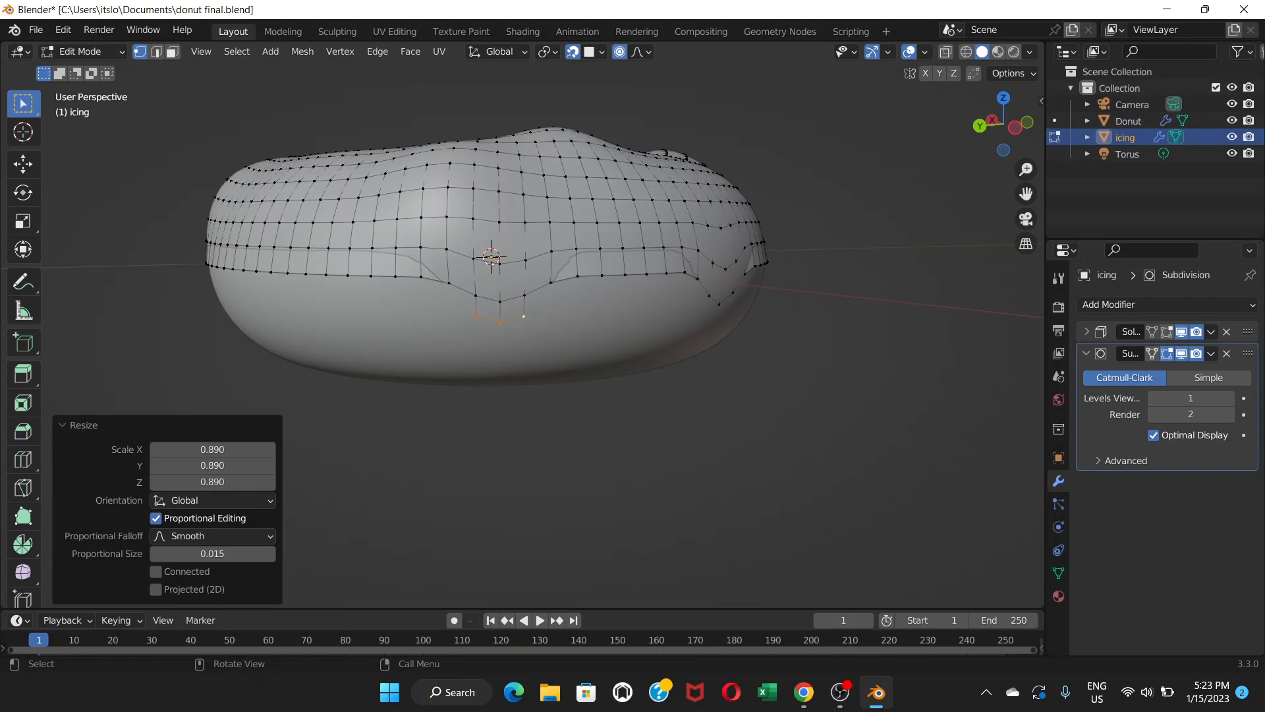
{"action": "key", "text": "g"}
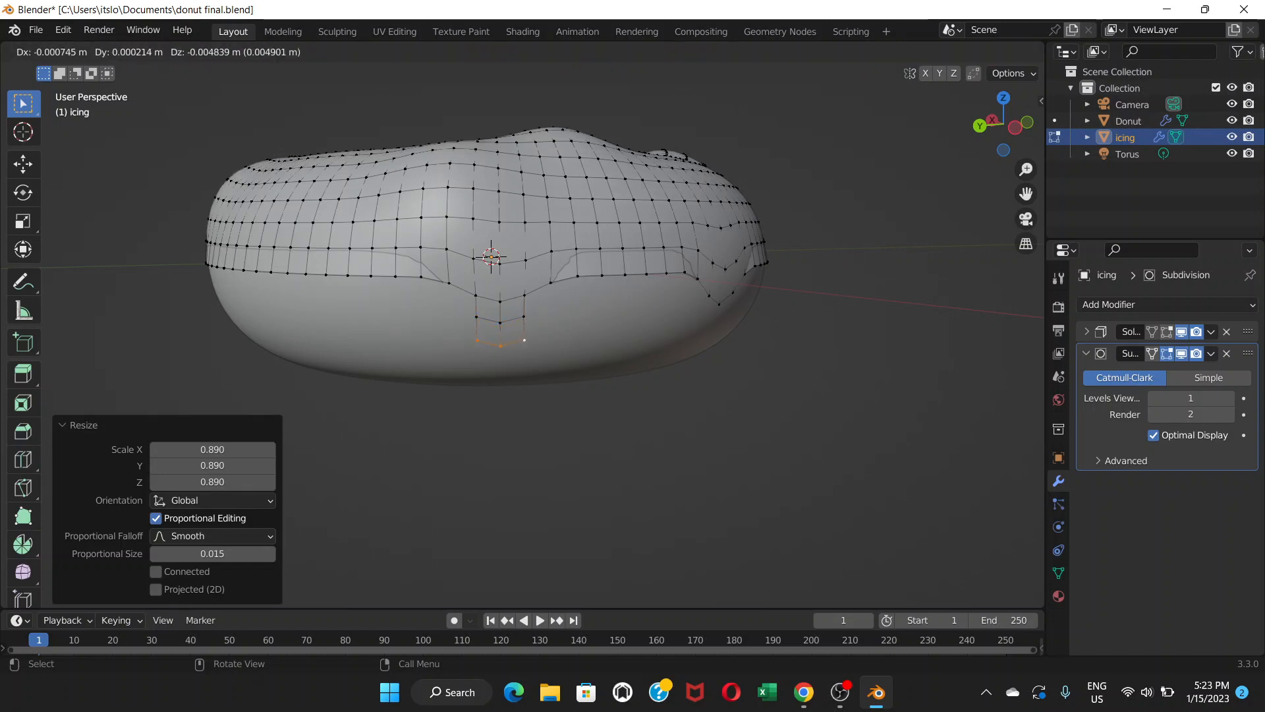
{"action": "key", "text": "Return"}
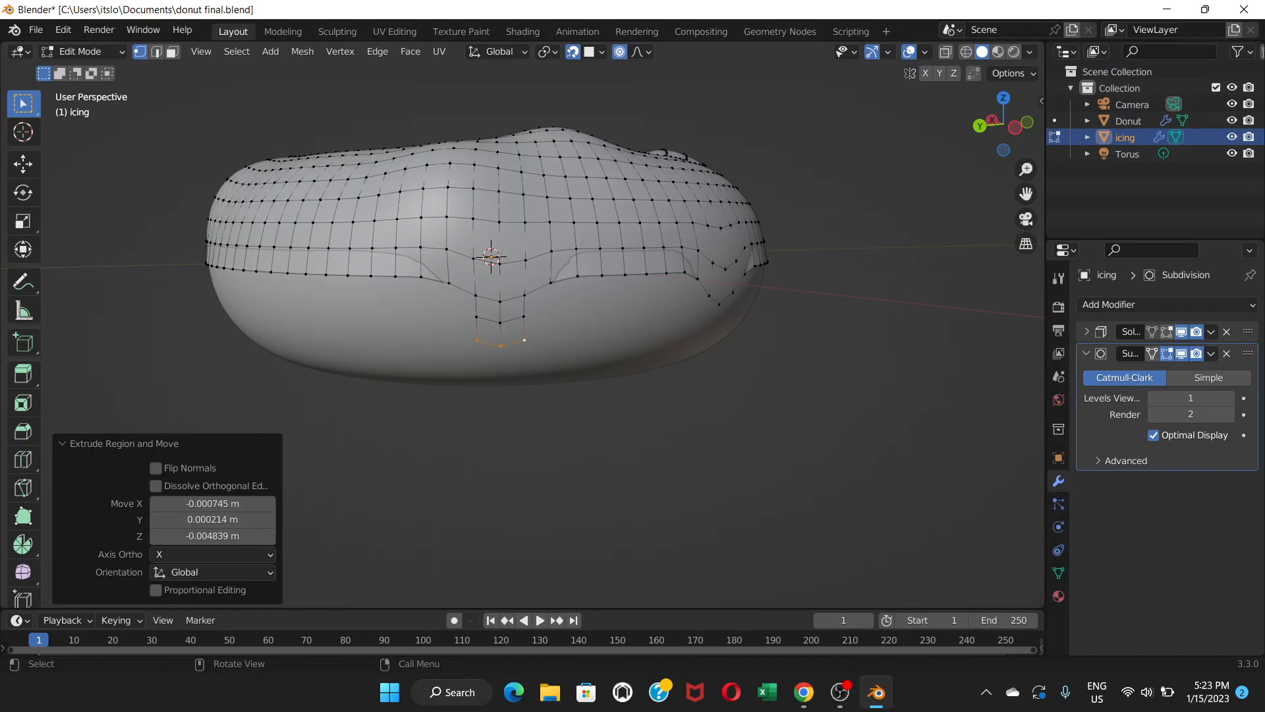
Scale the drip's tip vertices up to 1.205 and check the smoothed drip shape from a closer angle.
{"action": "key", "text": "s"}
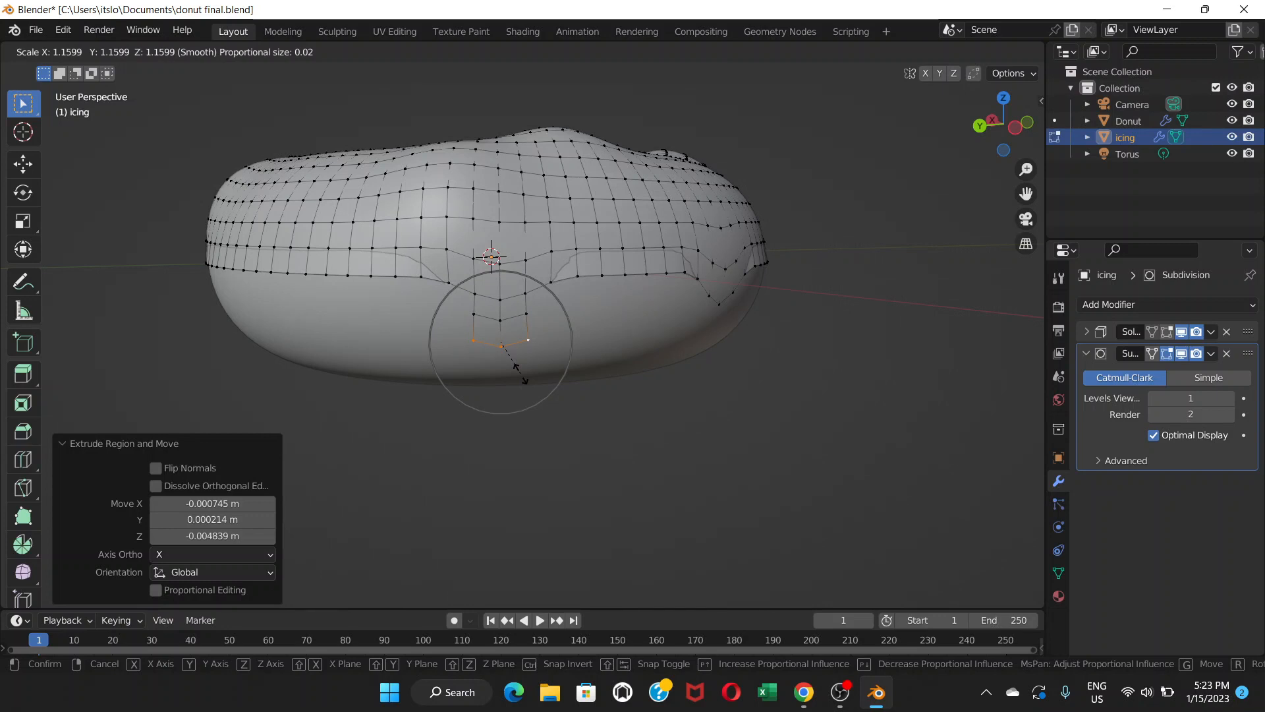
{"action": "left_click", "coordinate": [521, 373]}
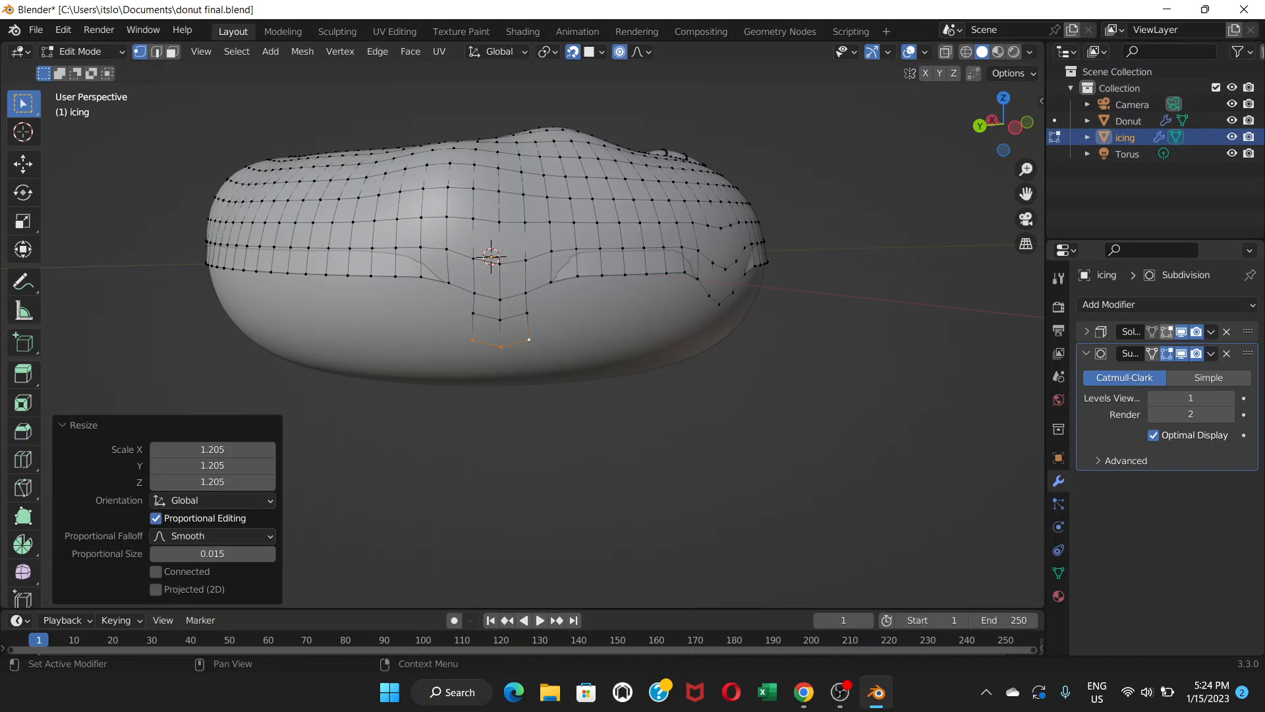
{"action": "left_click", "coordinate": [1166, 332]}
{"action": "middle_click_drag", "start_coordinate": [633, 369], "coordinate": [656, 356]}
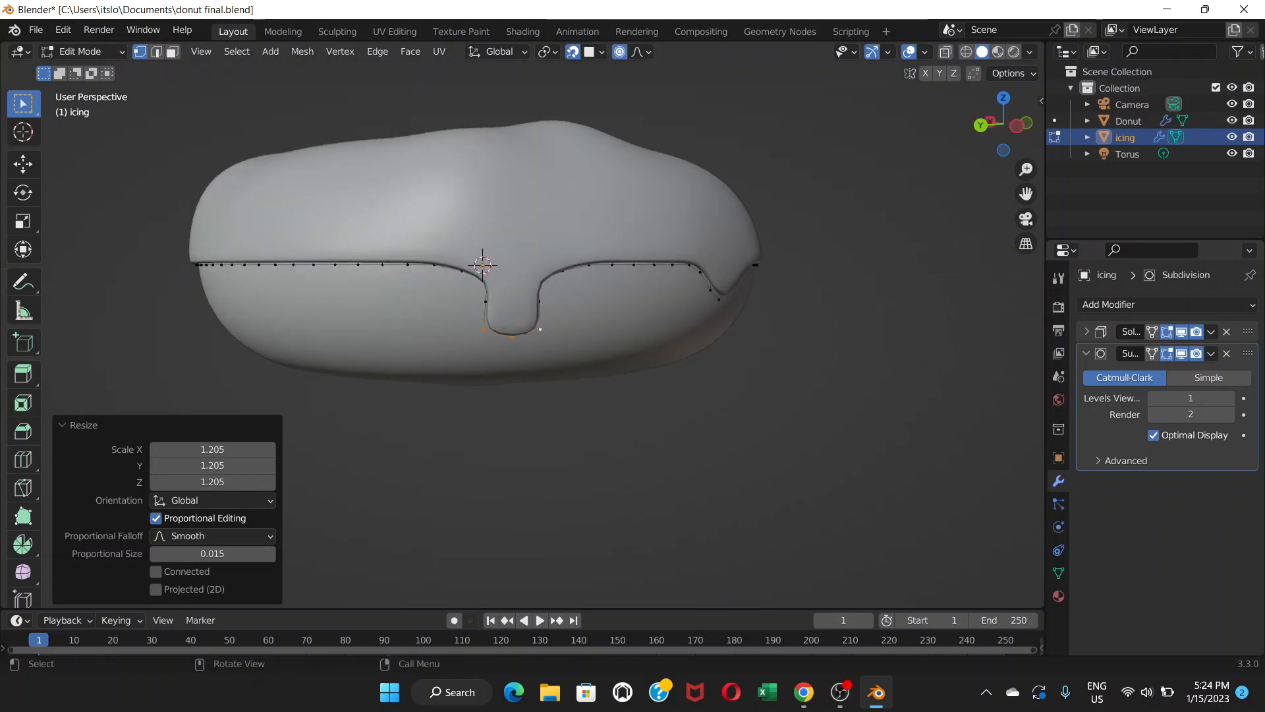
{"action": "scroll", "coordinate": [501, 277], "scroll_direction": "up", "scroll_amount": 3}
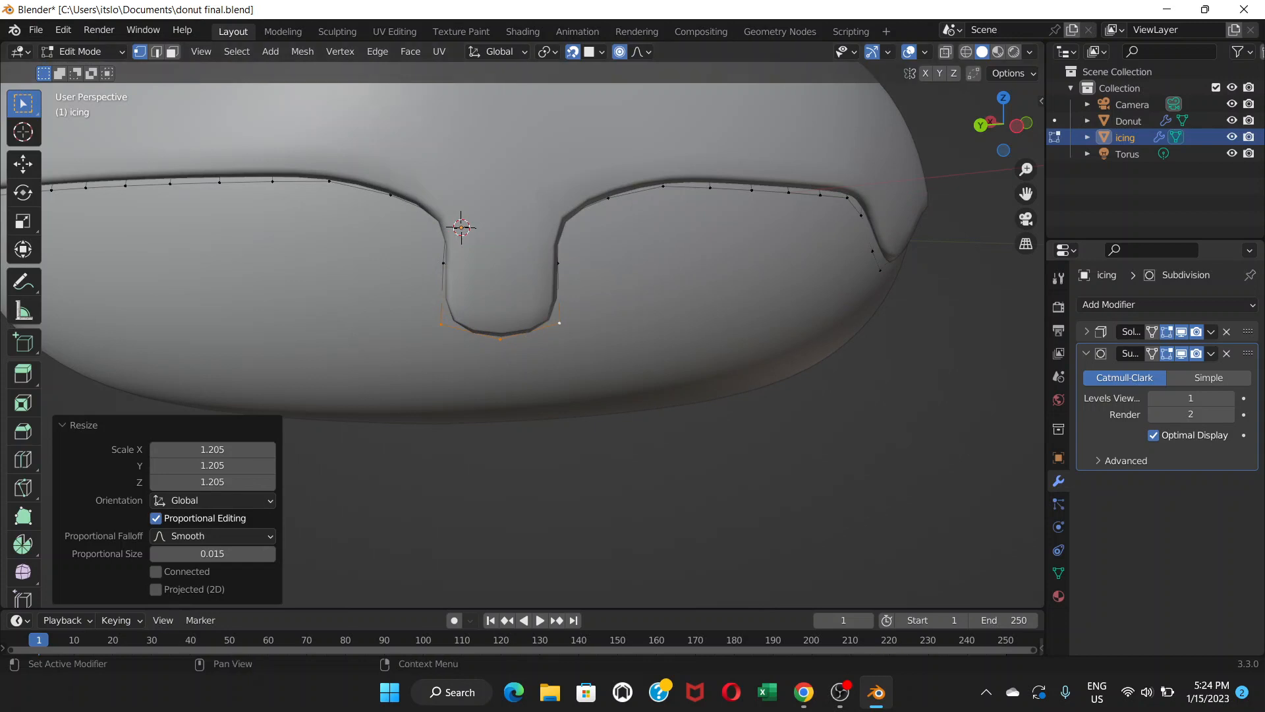
{"action": "left_click", "coordinate": [1166, 332]}
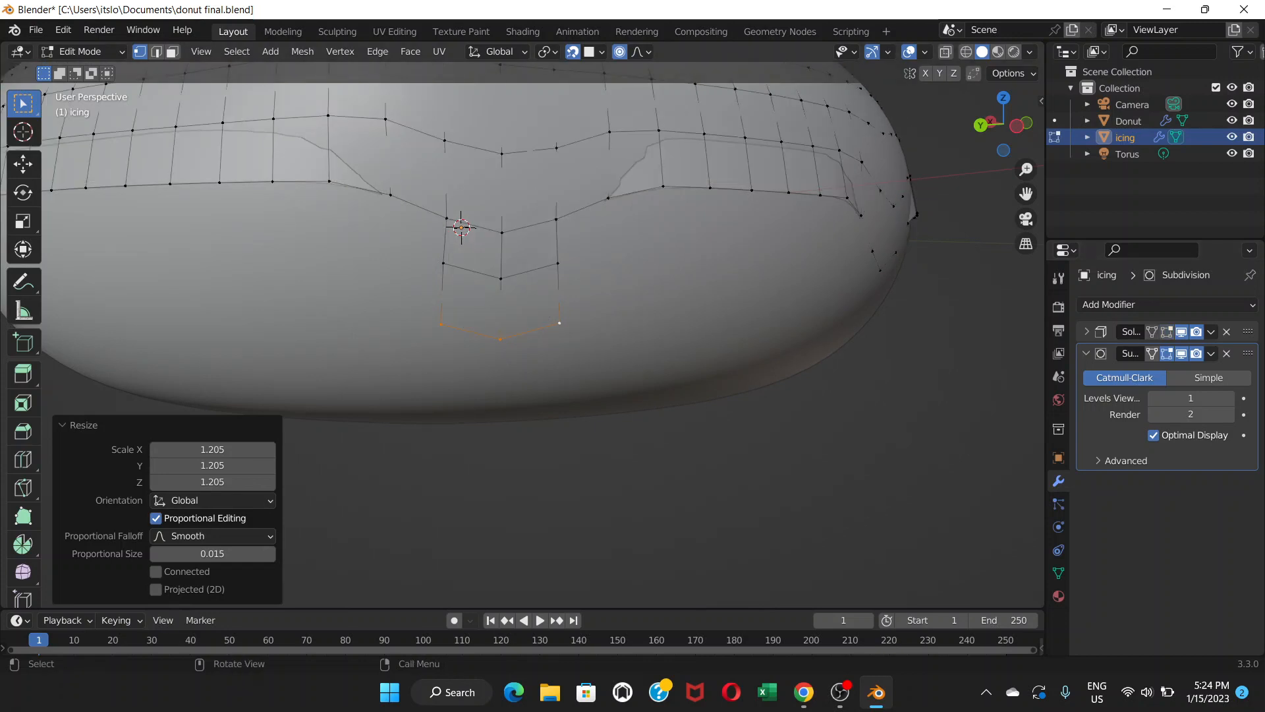
Select the drip's middle row of vertices and scale them down to 0.819, previewing the smoothed result.
{"action": "left_click", "coordinate": [443, 263]}
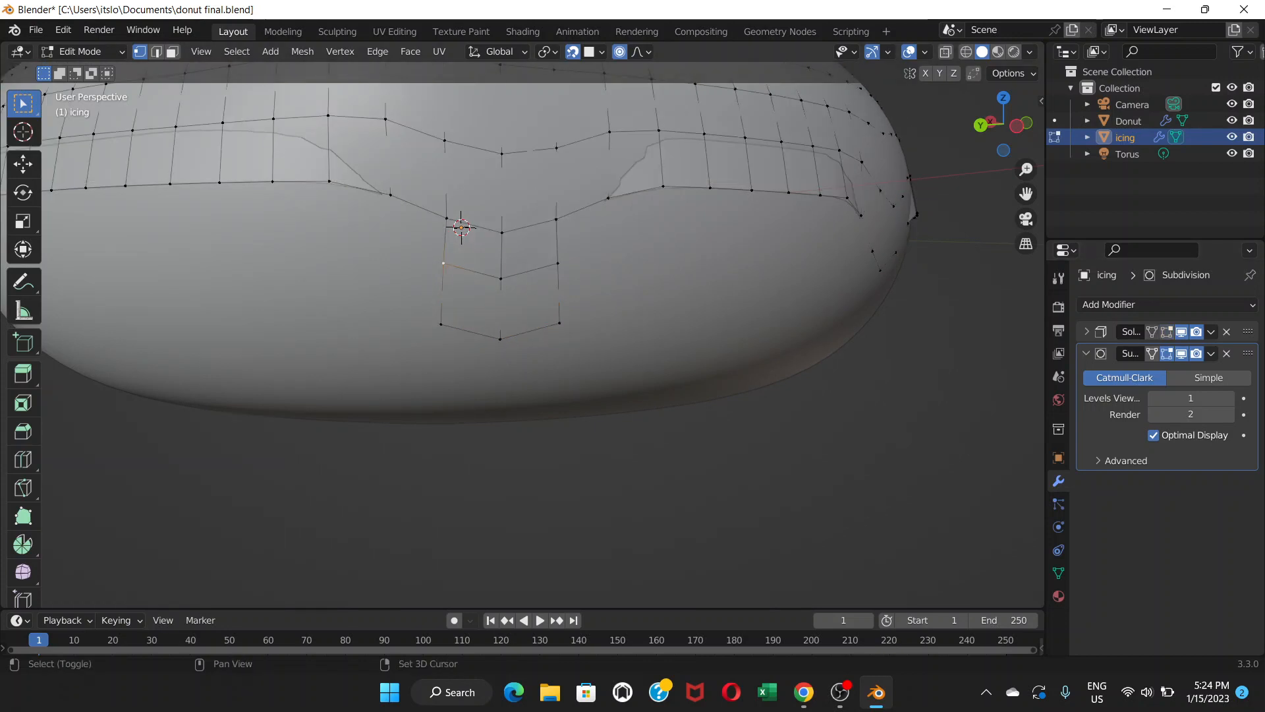
{"action": "left_click", "coordinate": [501, 278], "text": "shift"}
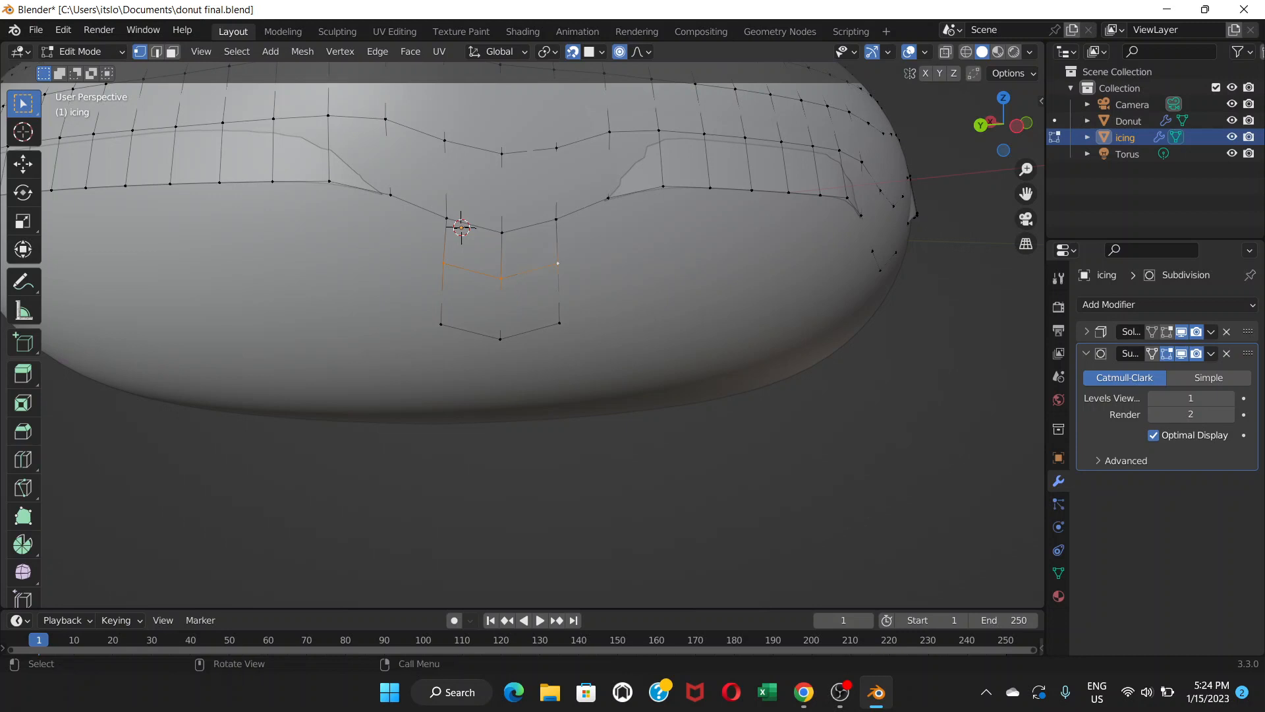
{"action": "key", "text": "s"}
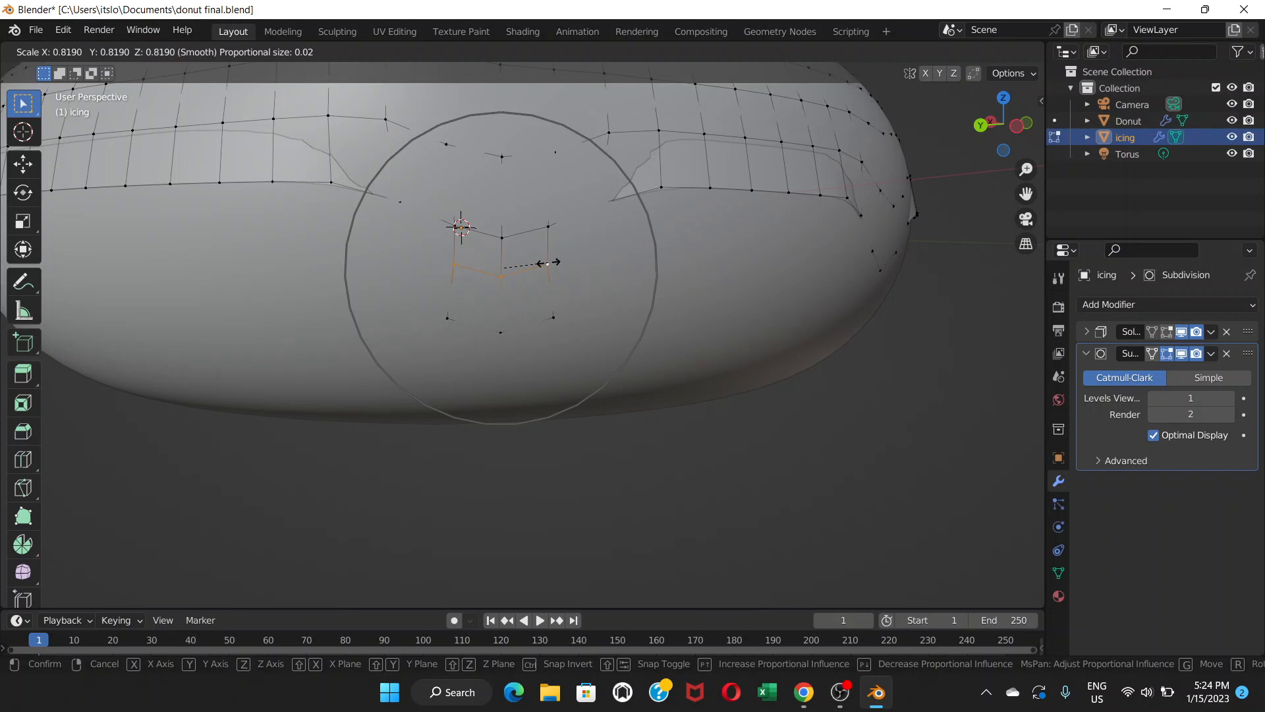
{"action": "left_click", "coordinate": [546, 262]}
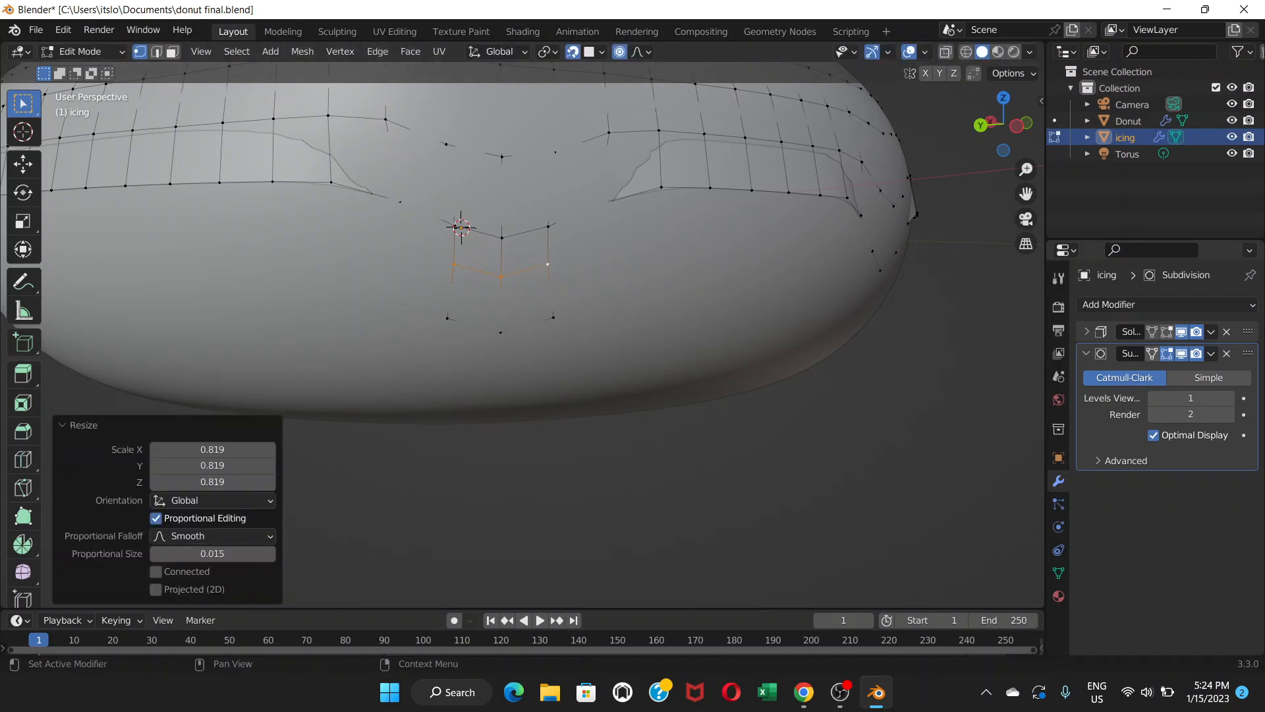
{"action": "left_click", "coordinate": [1167, 332]}
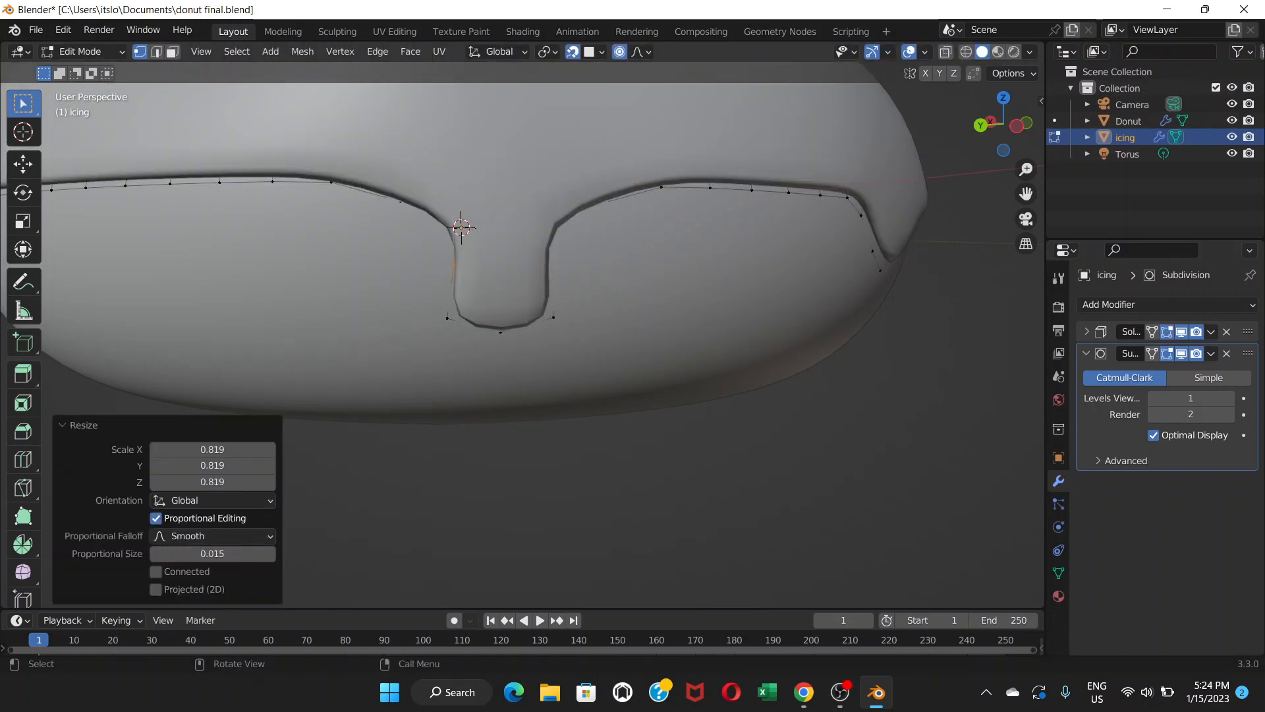
{"action": "left_click", "coordinate": [1167, 332]}
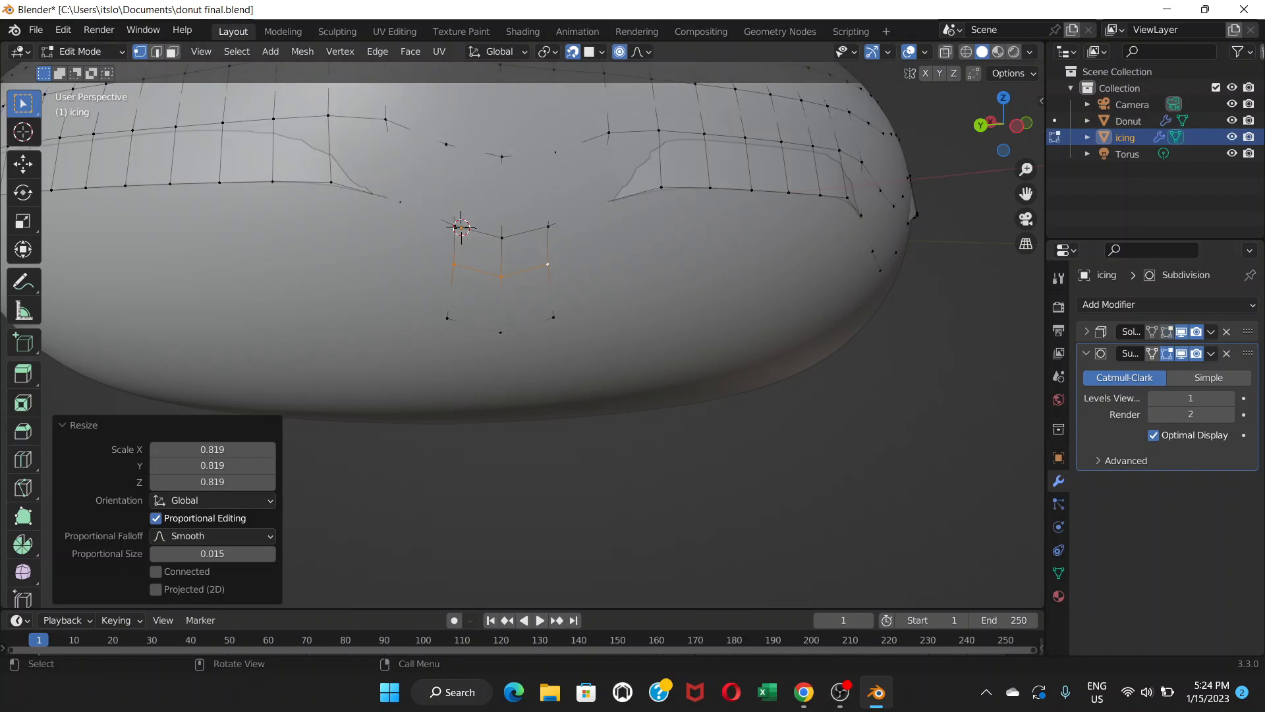
Select the drip's bottom row of vertices and scale them up to 1.153.
{"action": "left_click", "coordinate": [447, 318]}
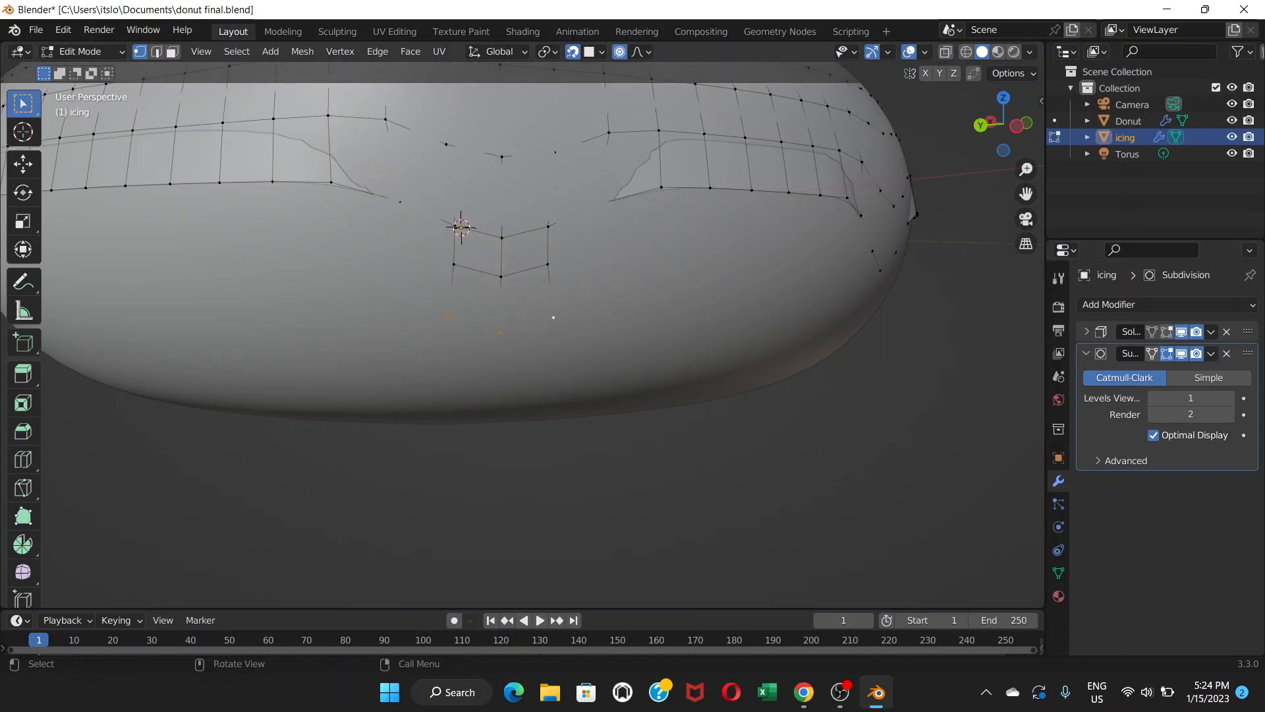
{"action": "key", "text": "s"}
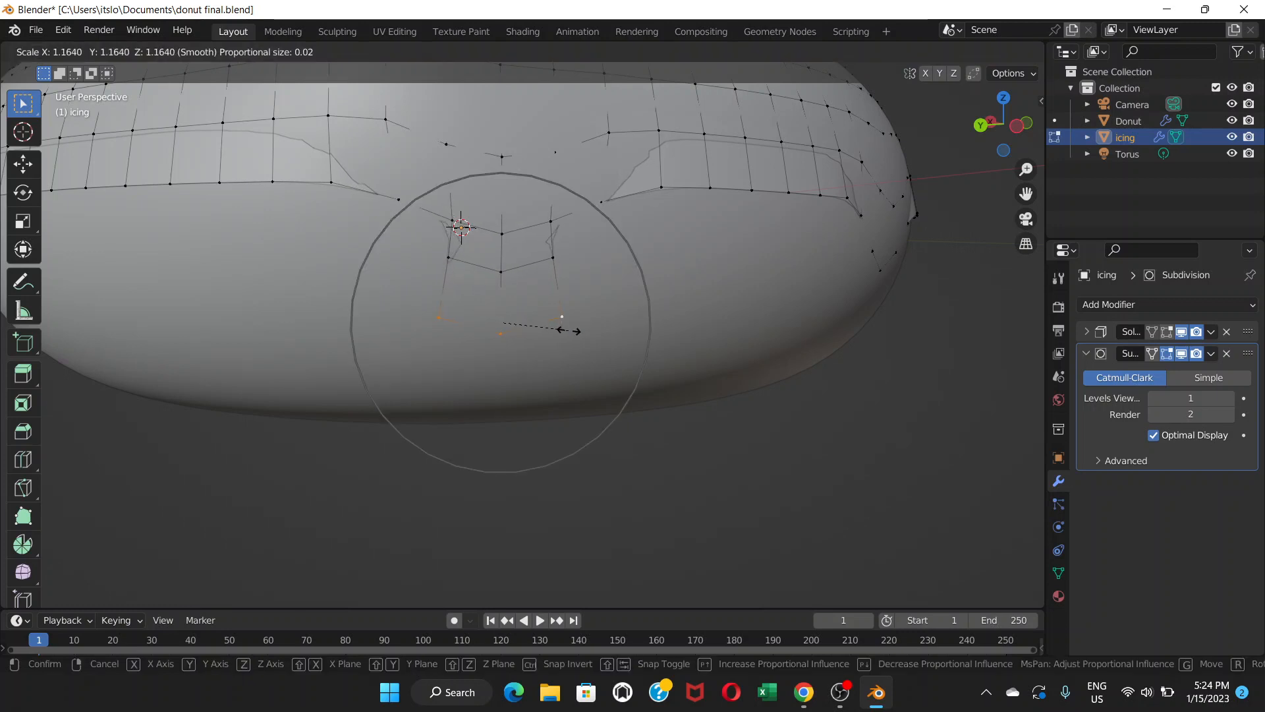
{"action": "left_click", "coordinate": [566, 326]}
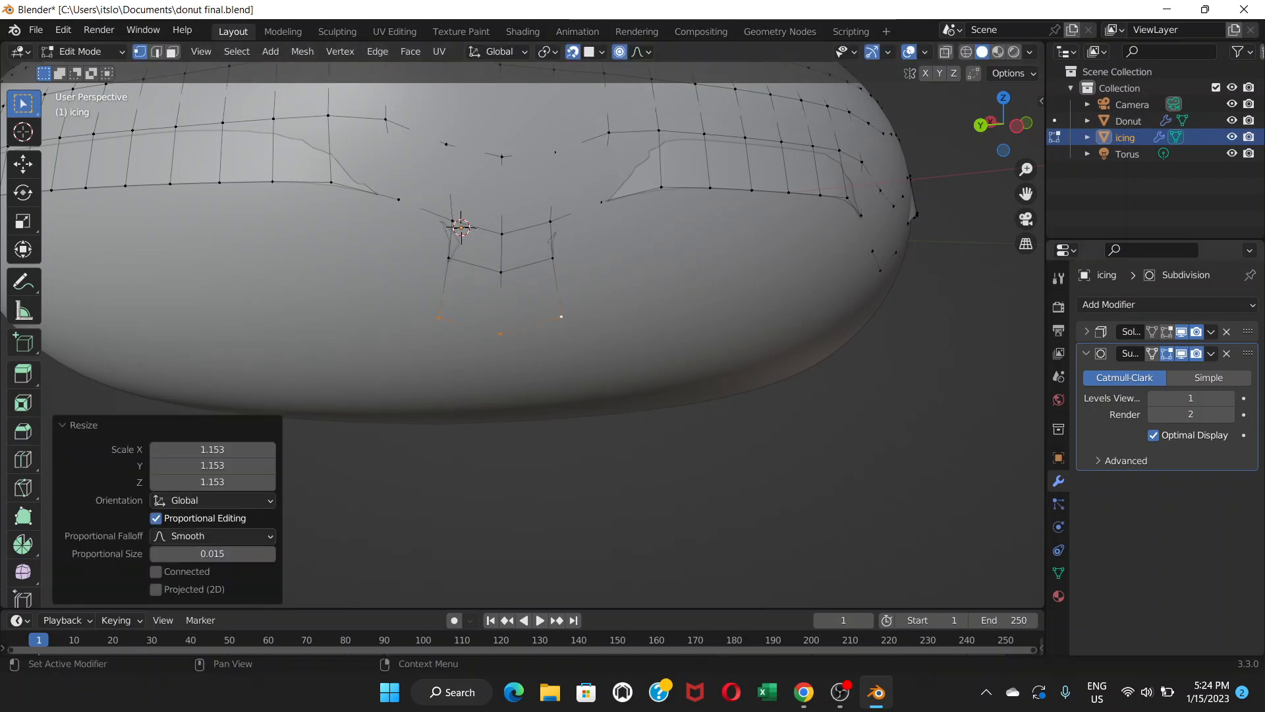
{"action": "left_click", "coordinate": [1166, 332]}
{"action": "scroll", "coordinate": [523, 330], "scroll_direction": "down", "scroll_amount": 3}
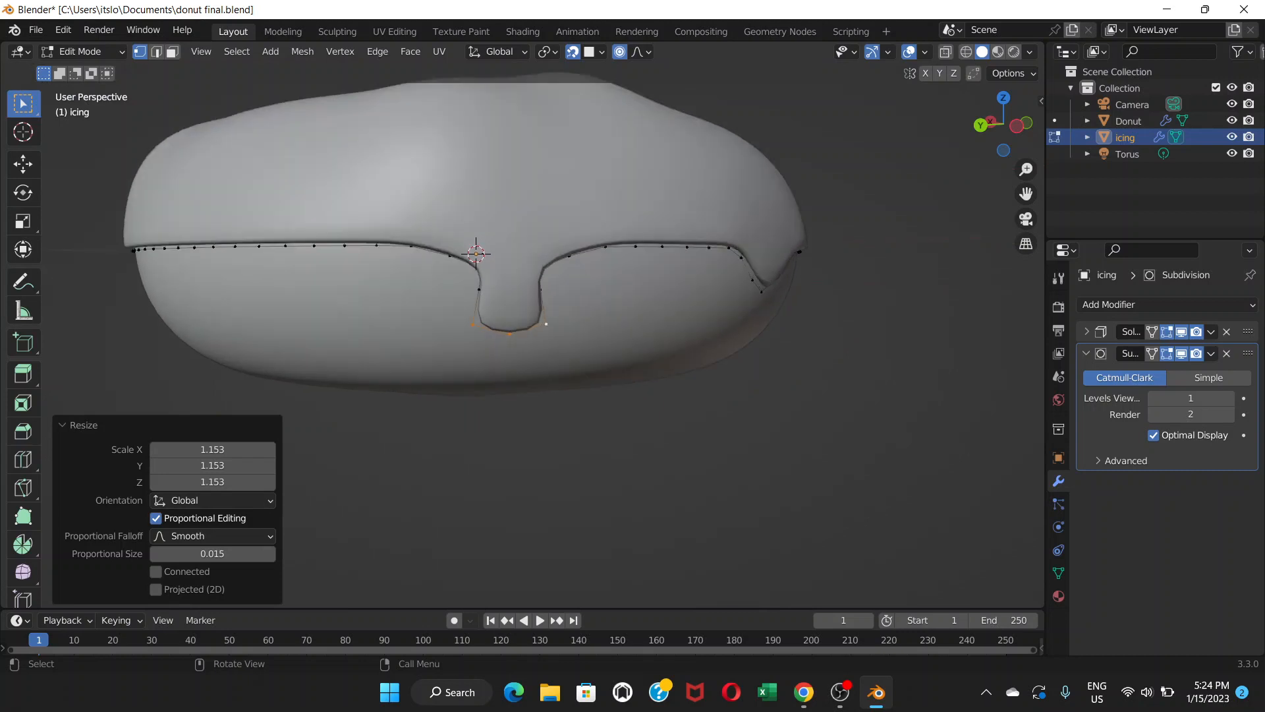
Raise the Subdivision modifier's viewport levels to 2.
{"action": "left_click", "coordinate": [1086, 353]}
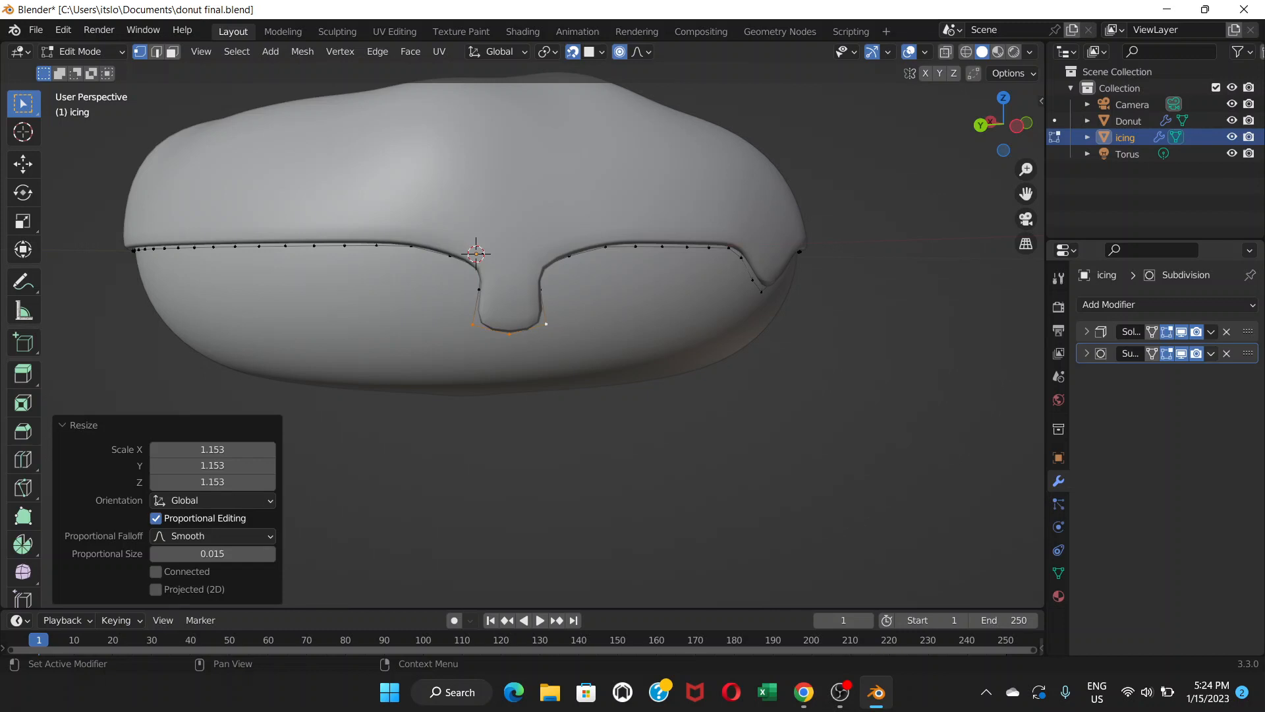
{"action": "mouse_move", "coordinate": [632, 356]}
{"action": "middle_mouse_down"}
{"action": "mouse_move", "coordinate": [700, 355]}
{"action": "mouse_move", "coordinate": [654, 363]}
{"action": "middle_mouse_up"}
{"action": "left_click", "coordinate": [1087, 354]}
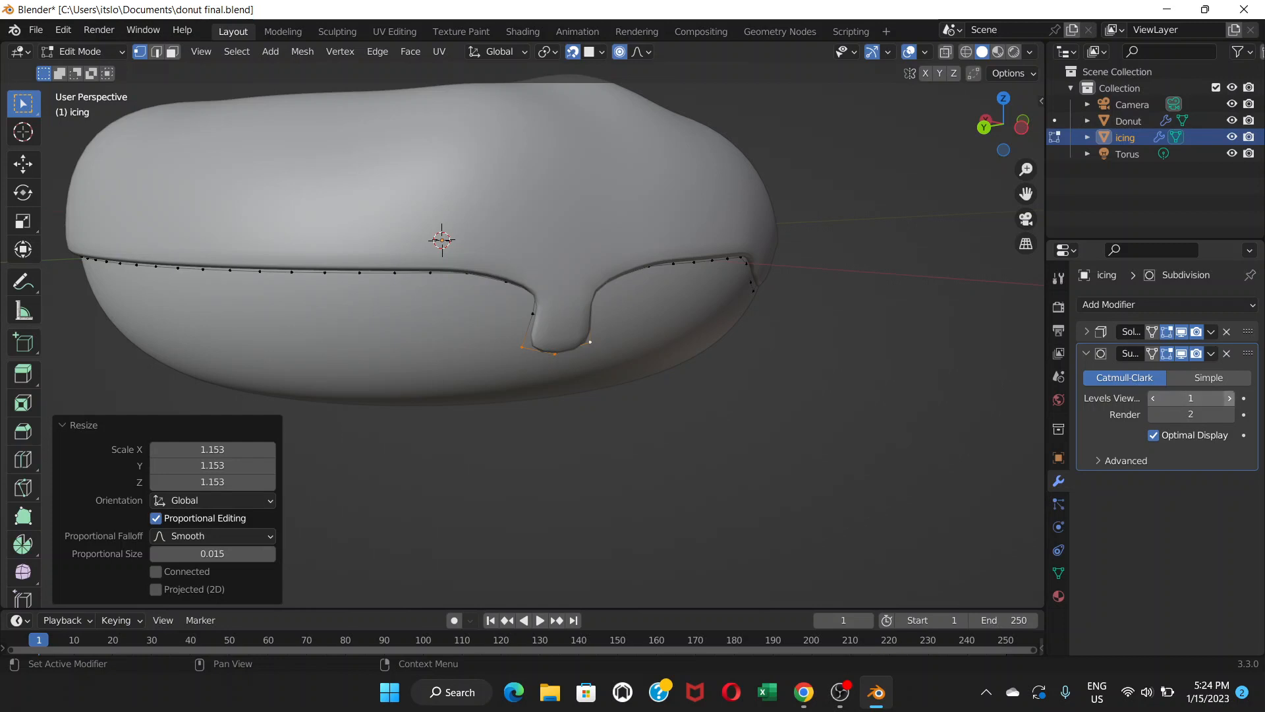
{"action": "left_click", "coordinate": [1229, 398]}
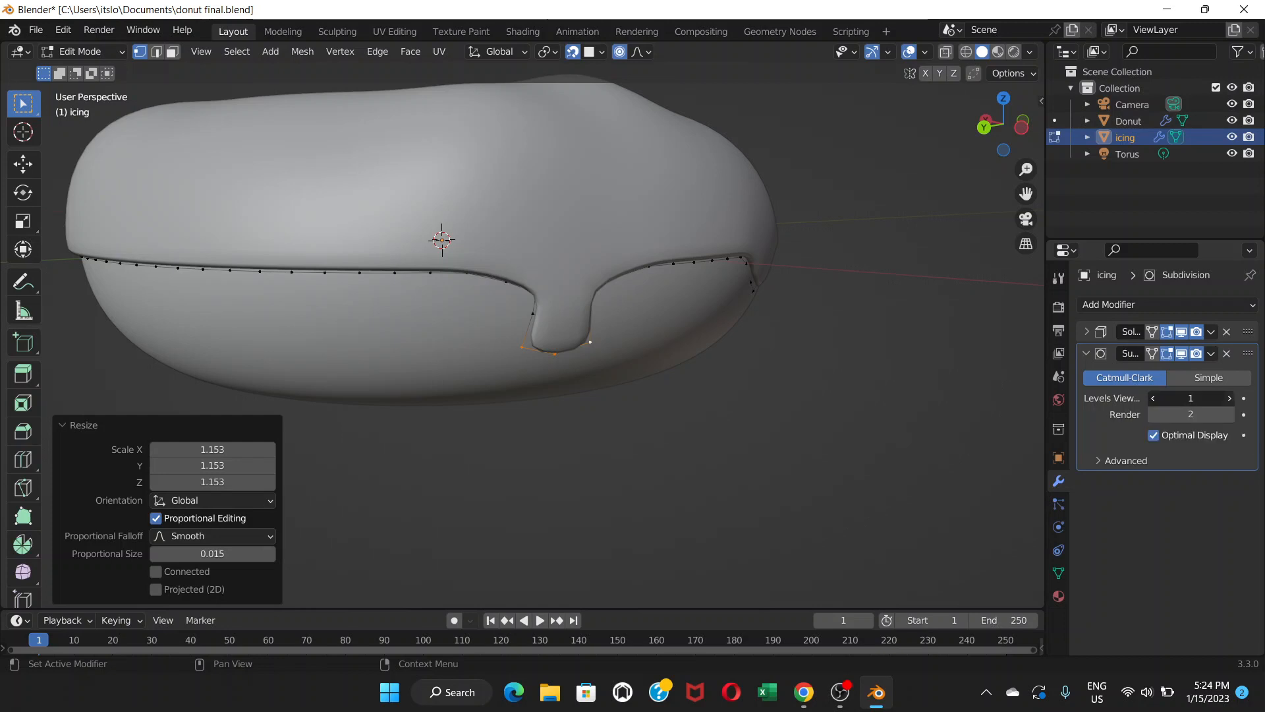
{"action": "mouse_move", "coordinate": [567, 369]}
{"action": "middle_mouse_down"}
{"action": "mouse_move", "coordinate": [614, 351]}
{"action": "mouse_move", "coordinate": [544, 363]}
{"action": "mouse_move", "coordinate": [613, 360]}
{"action": "mouse_move", "coordinate": [555, 369]}
{"action": "middle_mouse_up"}
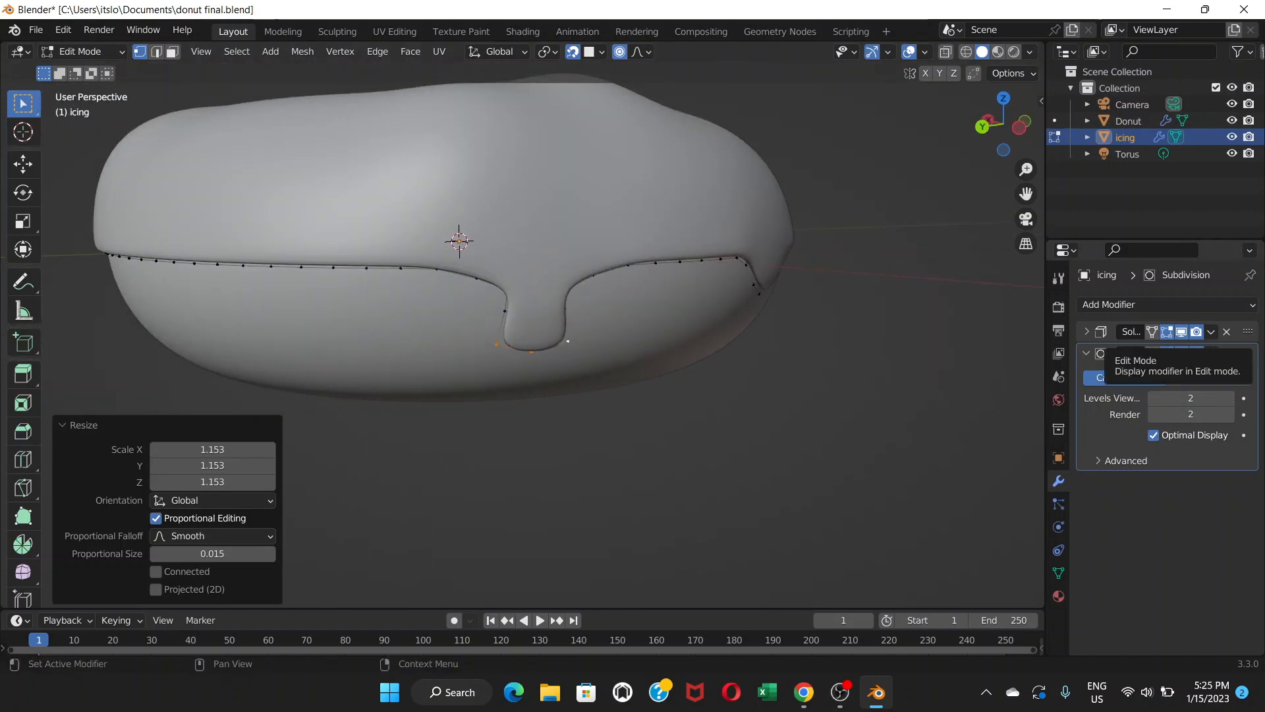
Pull a front lower-edge vertex of the icing down slightly to start another drip.
{"action": "left_click", "coordinate": [1167, 353]}
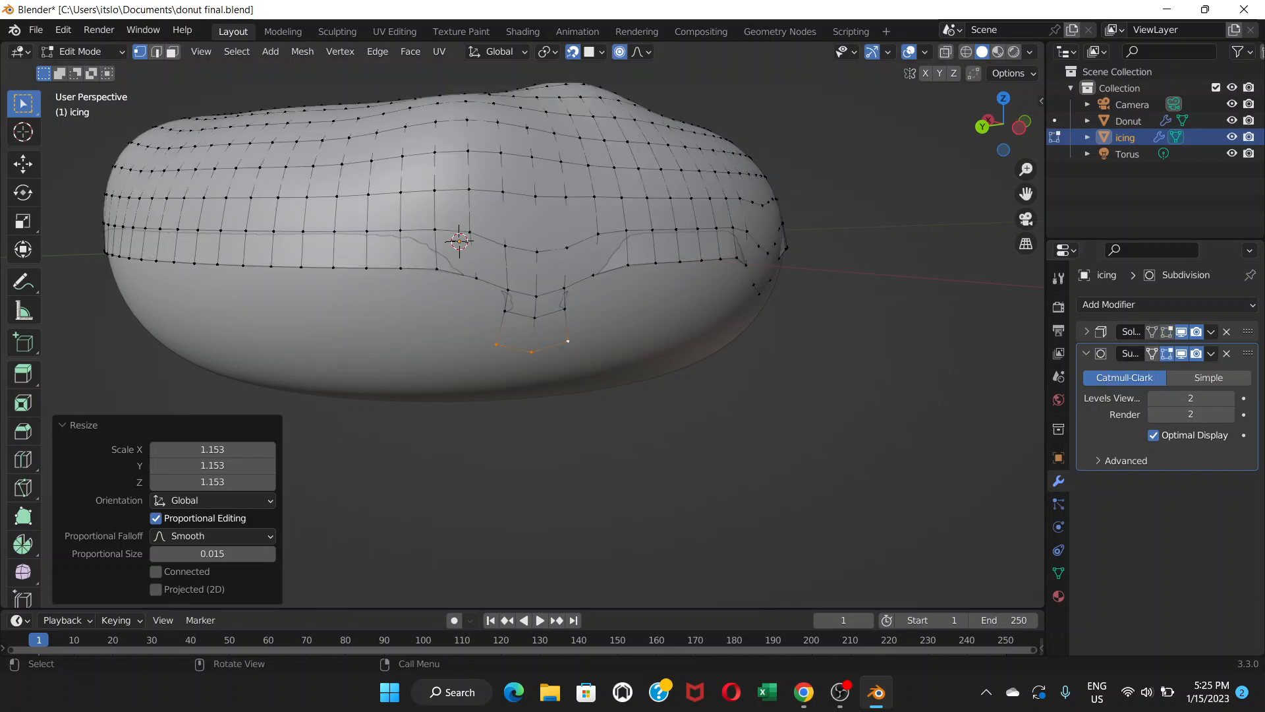
{"action": "middle_click_drag", "start_coordinate": [633, 355], "coordinate": [712, 357]}
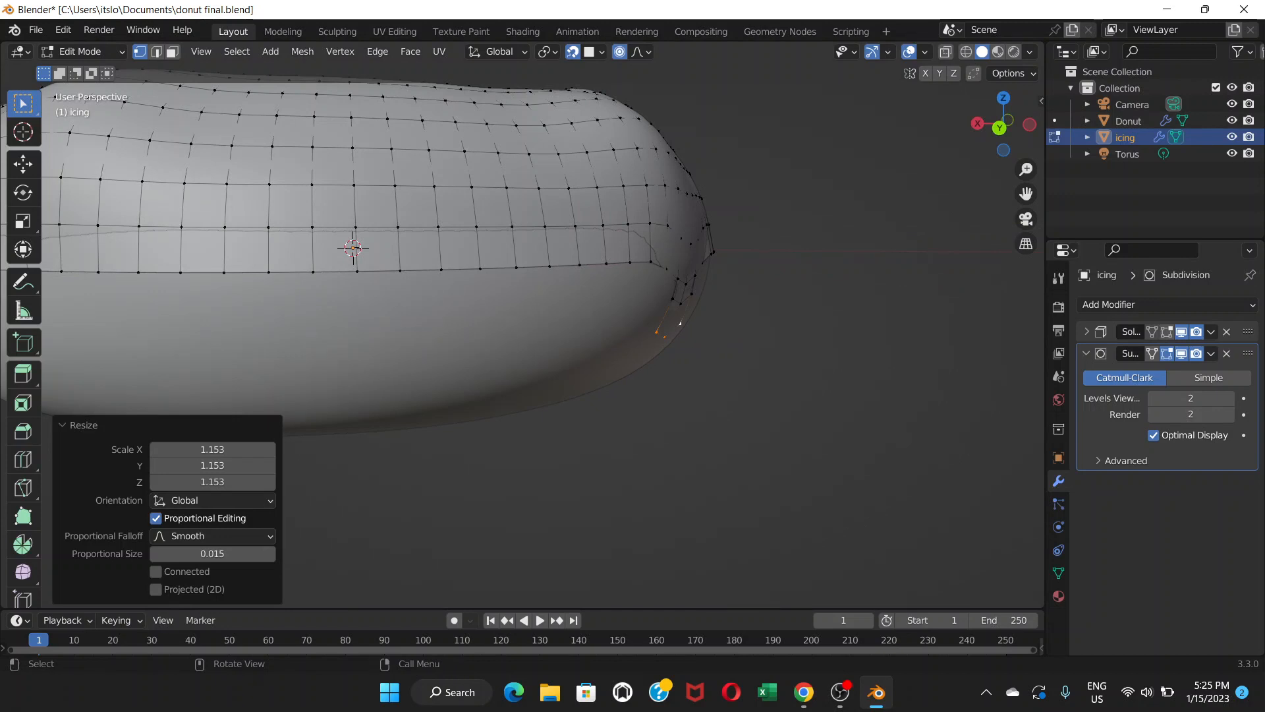
{"action": "middle_click_drag", "start_coordinate": [632, 356], "coordinate": [764, 348], "text": "shift"}
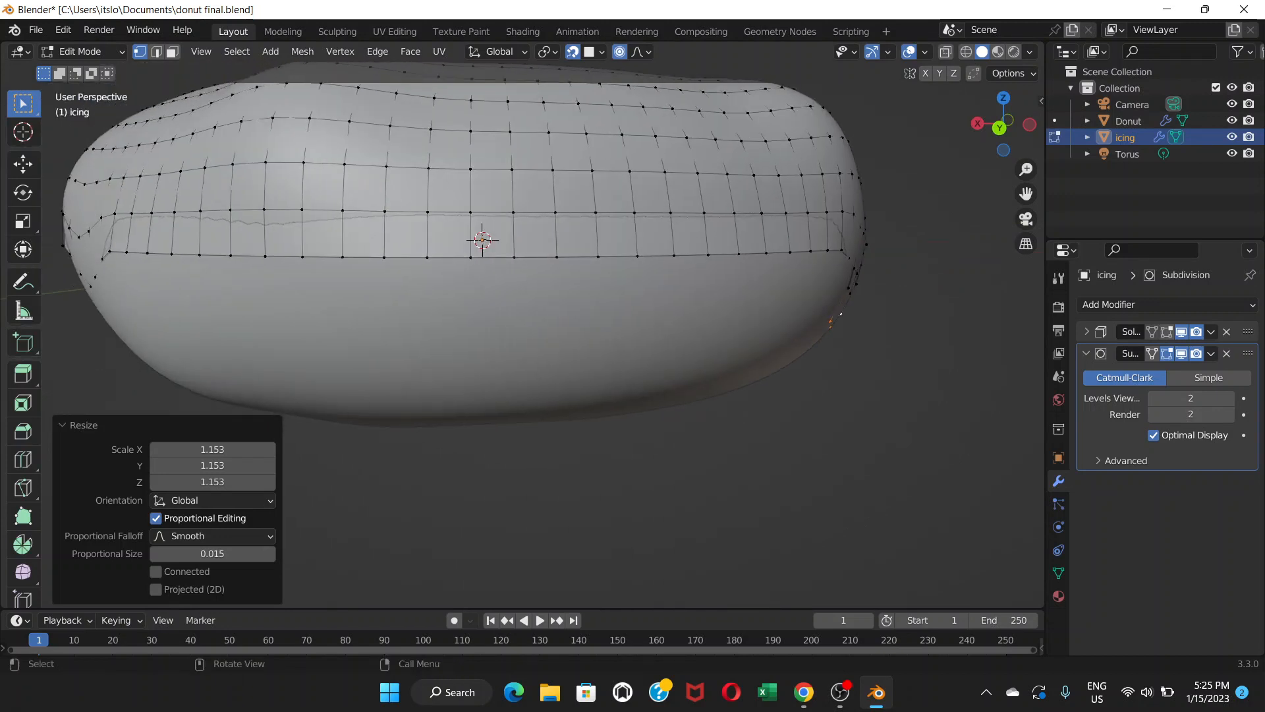
{"action": "left_click", "coordinate": [470, 258]}
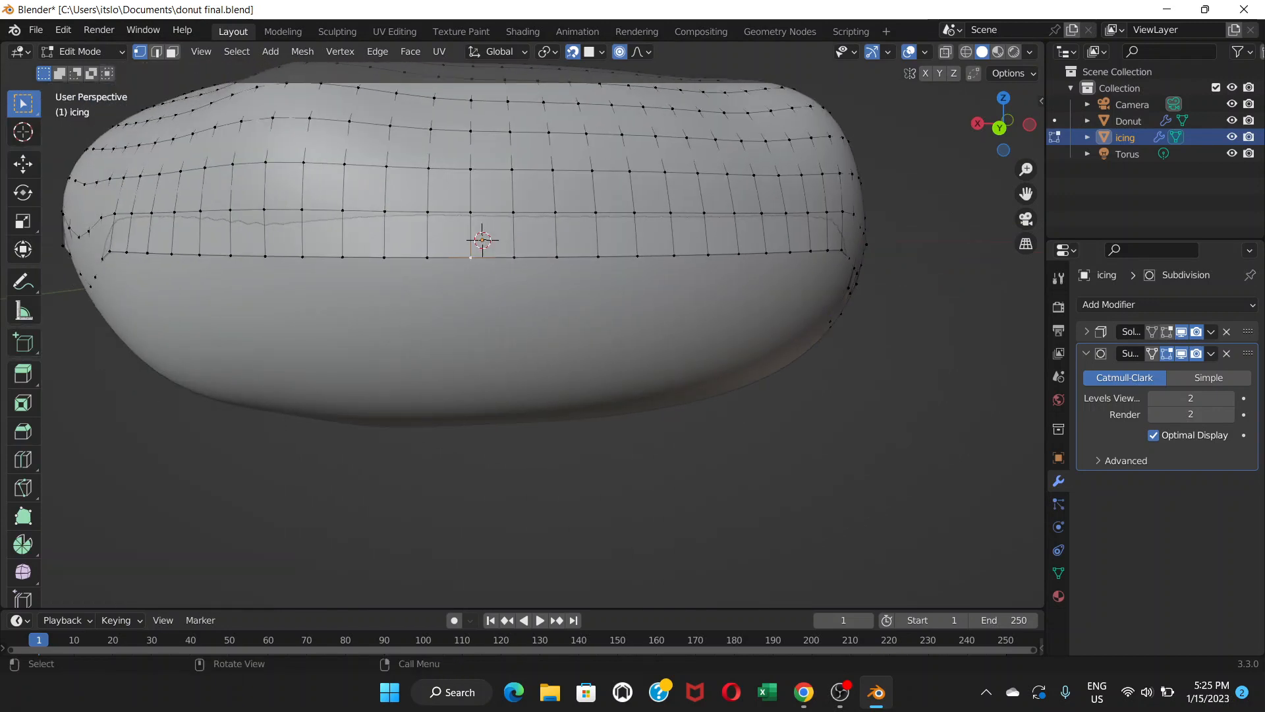
{"action": "key", "text": "g"}
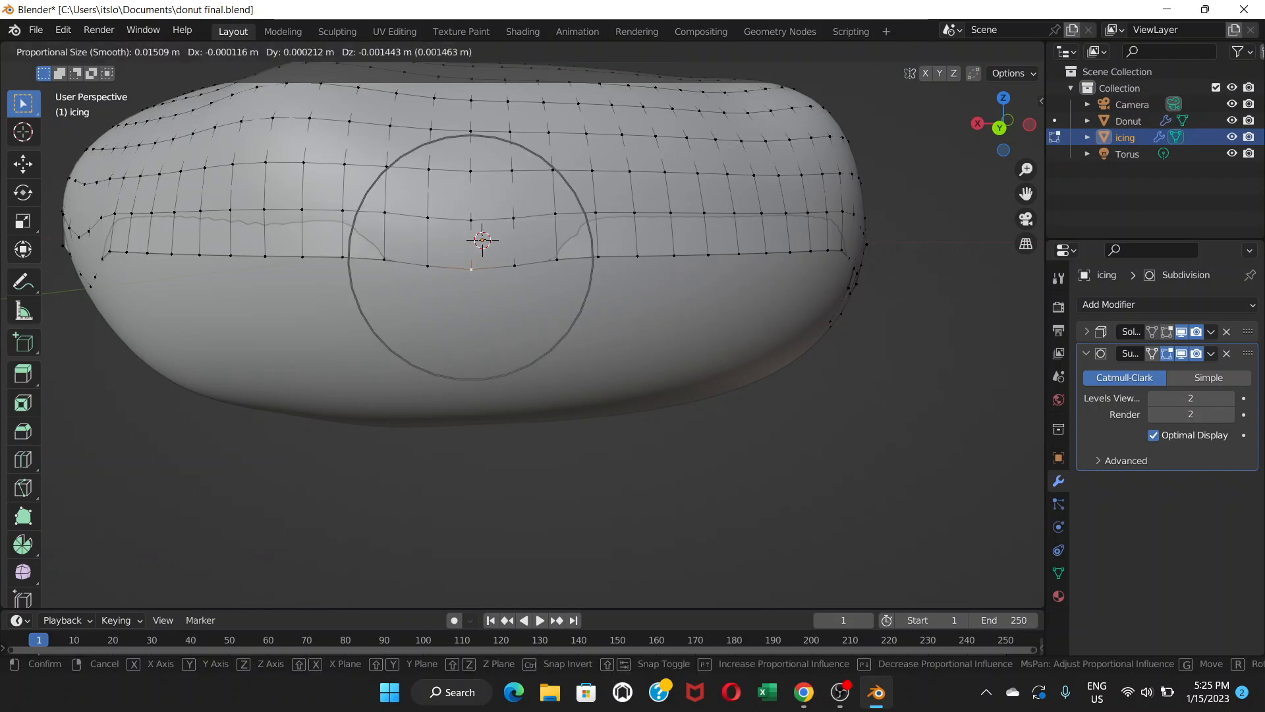
{"action": "left_click", "coordinate": [470, 289]}
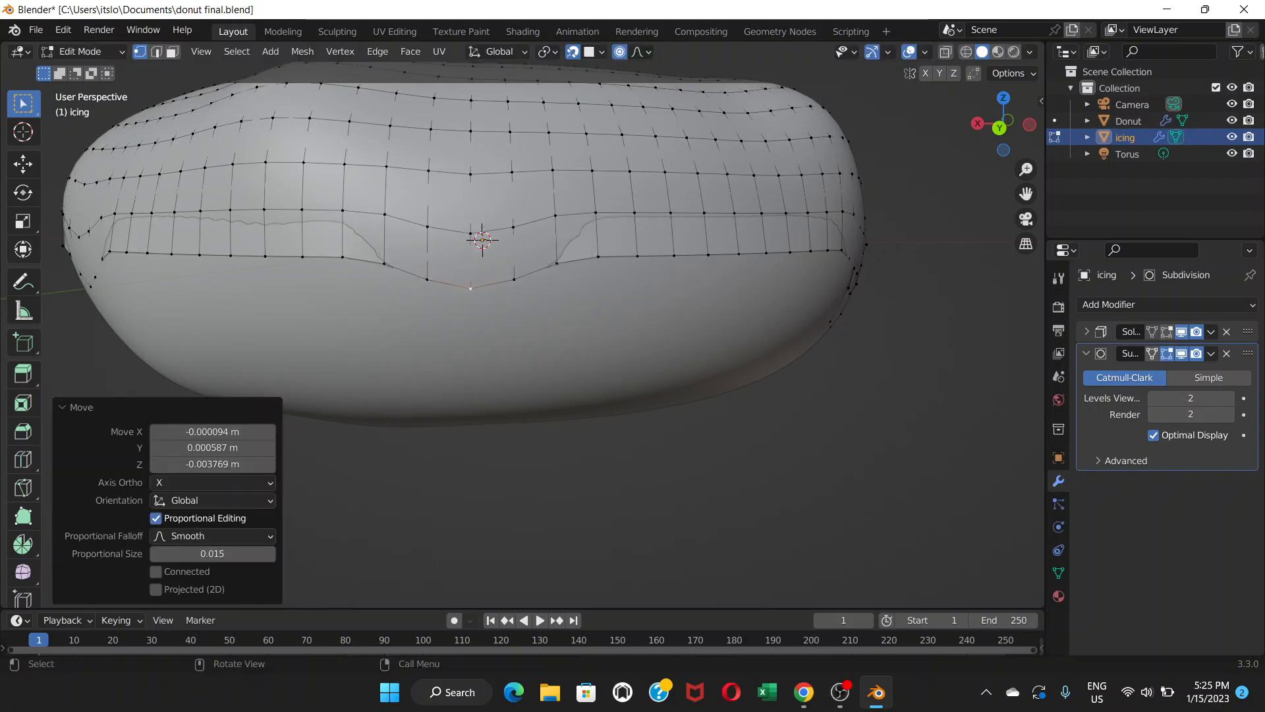
Extrude that vertex and its two neighbours down into a drip and scale the new tip to 0.733.
{"action": "left_click", "coordinate": [427, 279]}
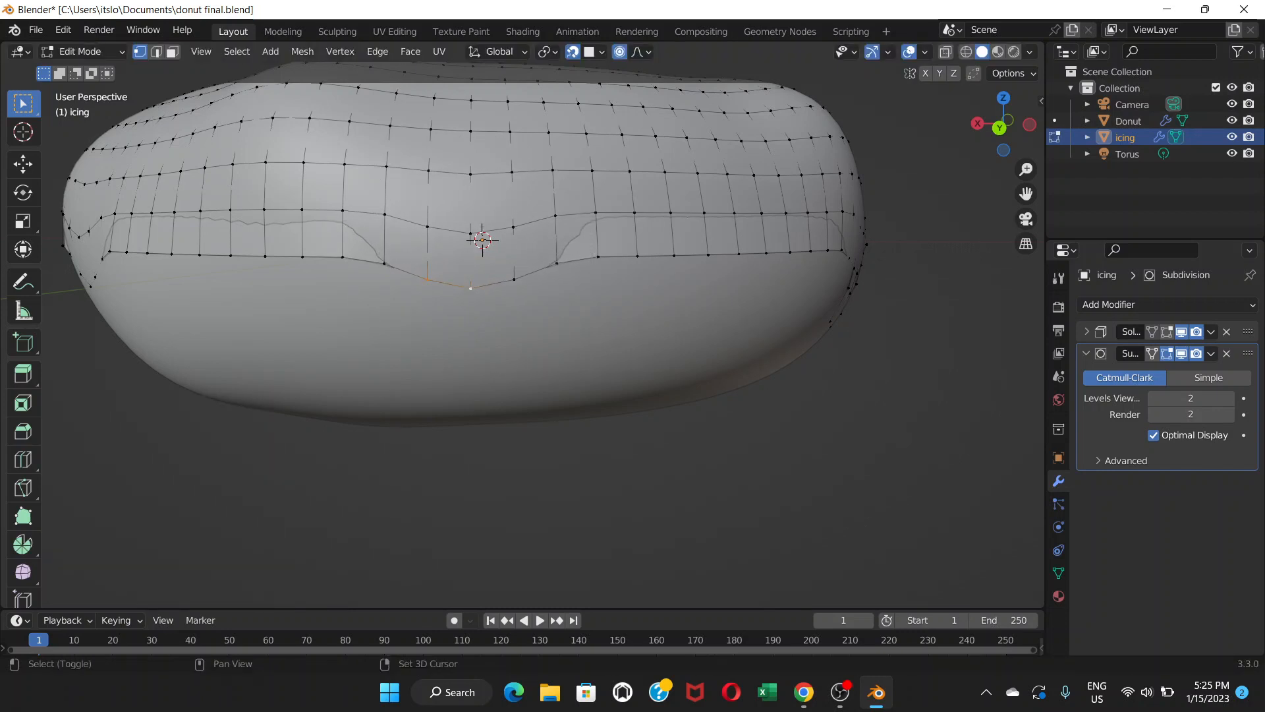
{"action": "left_click", "coordinate": [514, 278], "text": "shift"}
{"action": "key", "text": "g"}
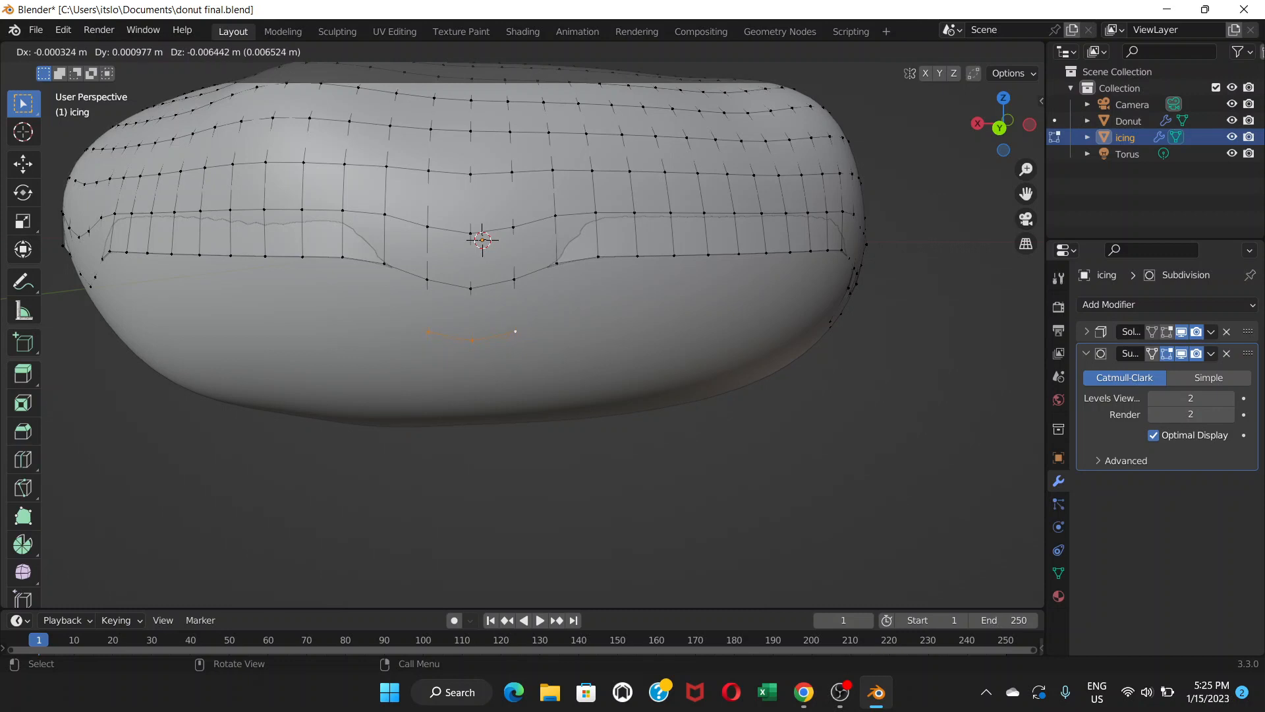
{"action": "key", "text": "Return"}
{"action": "key", "text": "s"}
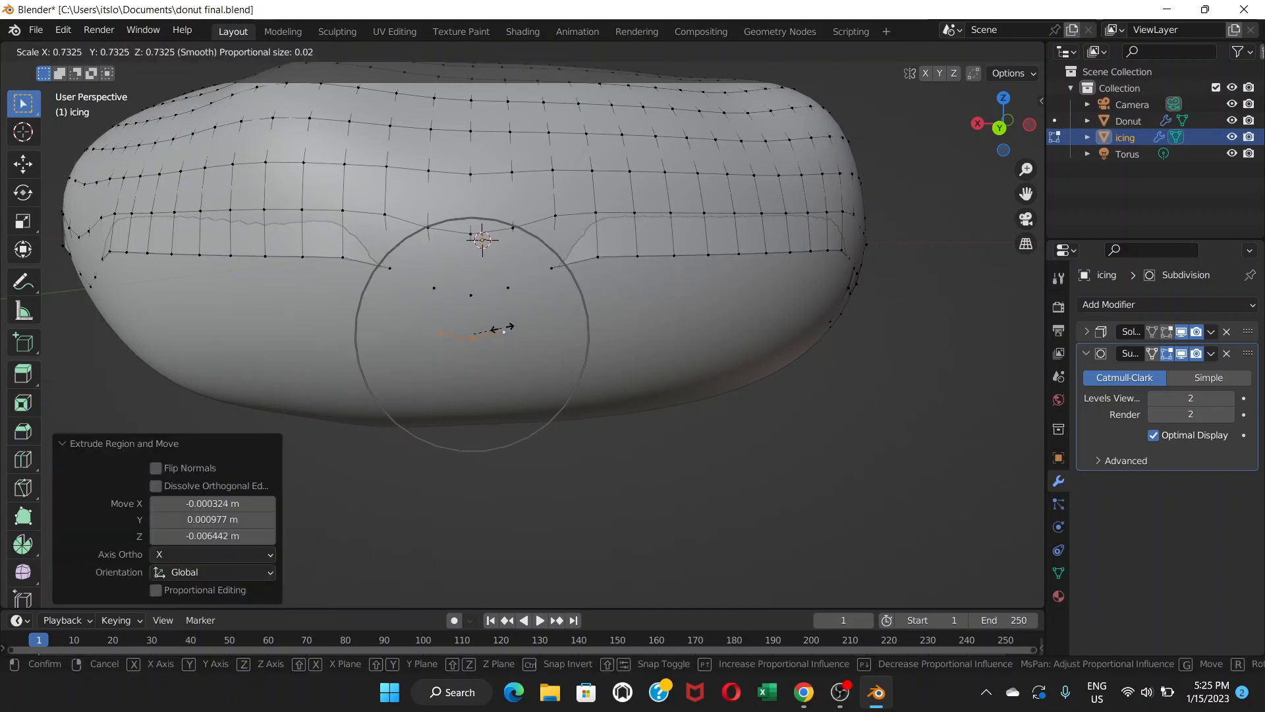
{"action": "key", "text": "Return"}
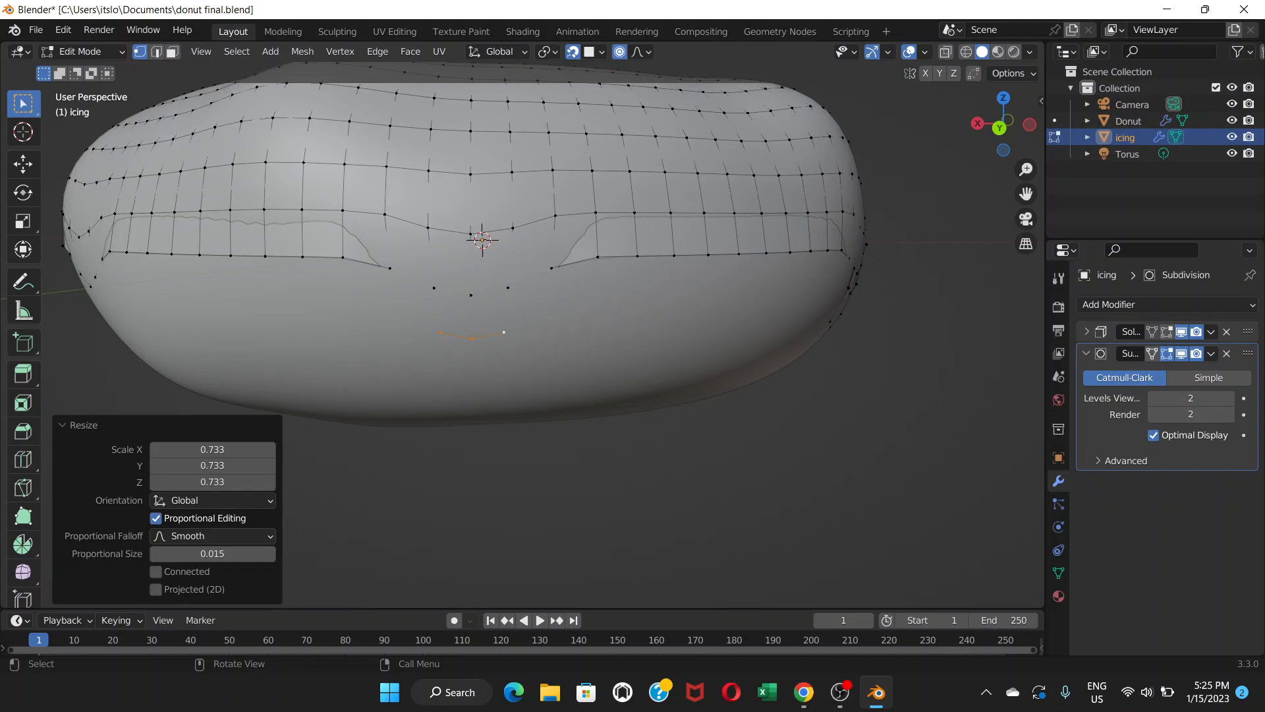
Extrude the drip's tip down once more and scale it up to 1.389.
{"action": "key", "text": "e"}
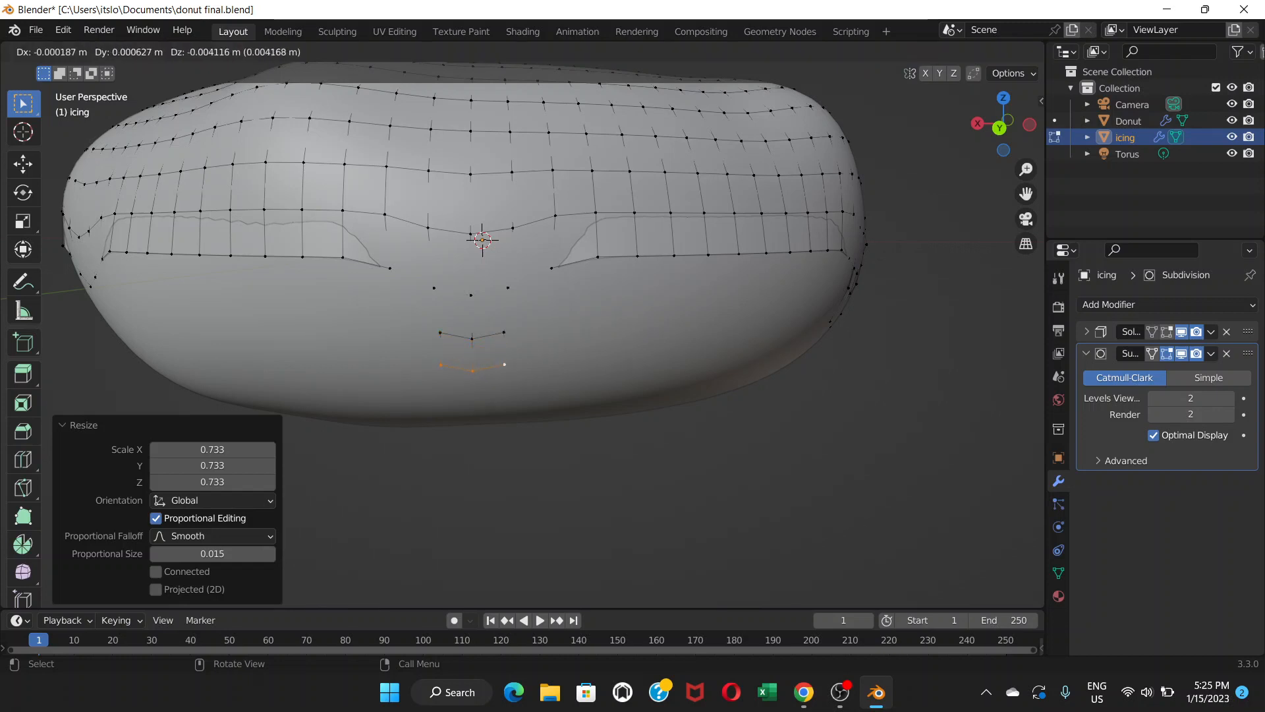
{"action": "key", "text": "Return"}
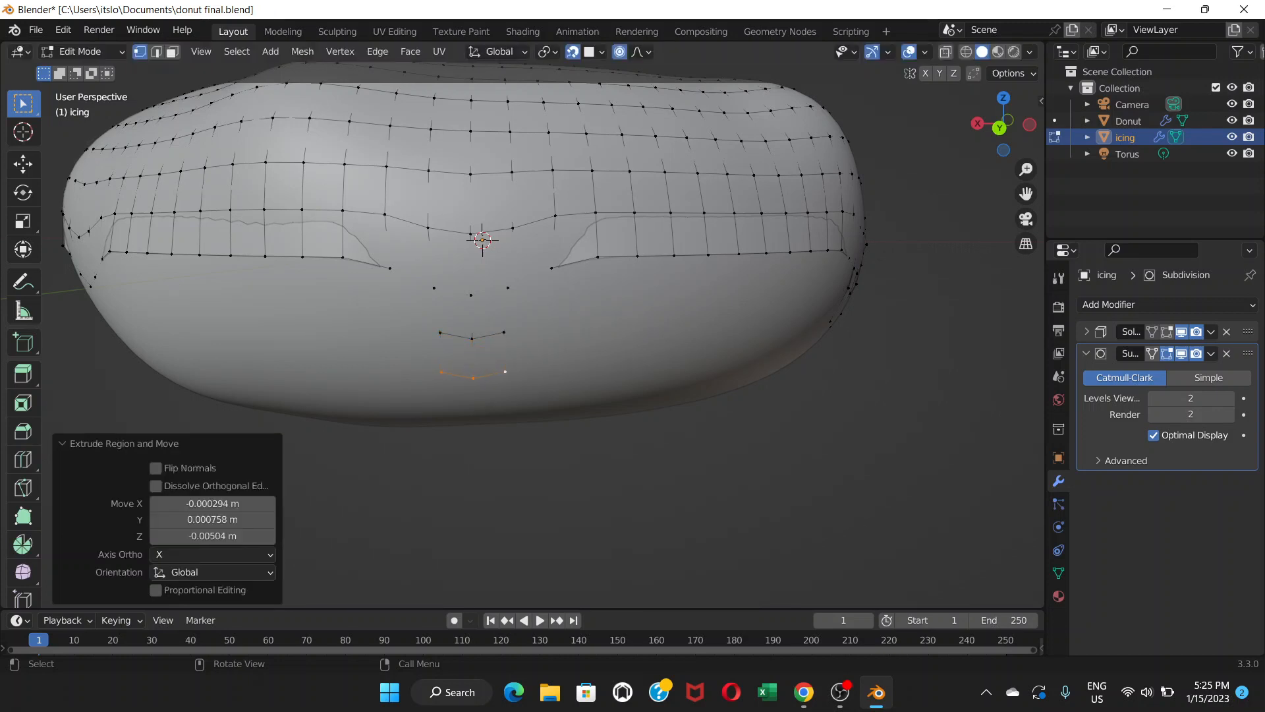
{"action": "key", "text": "s"}
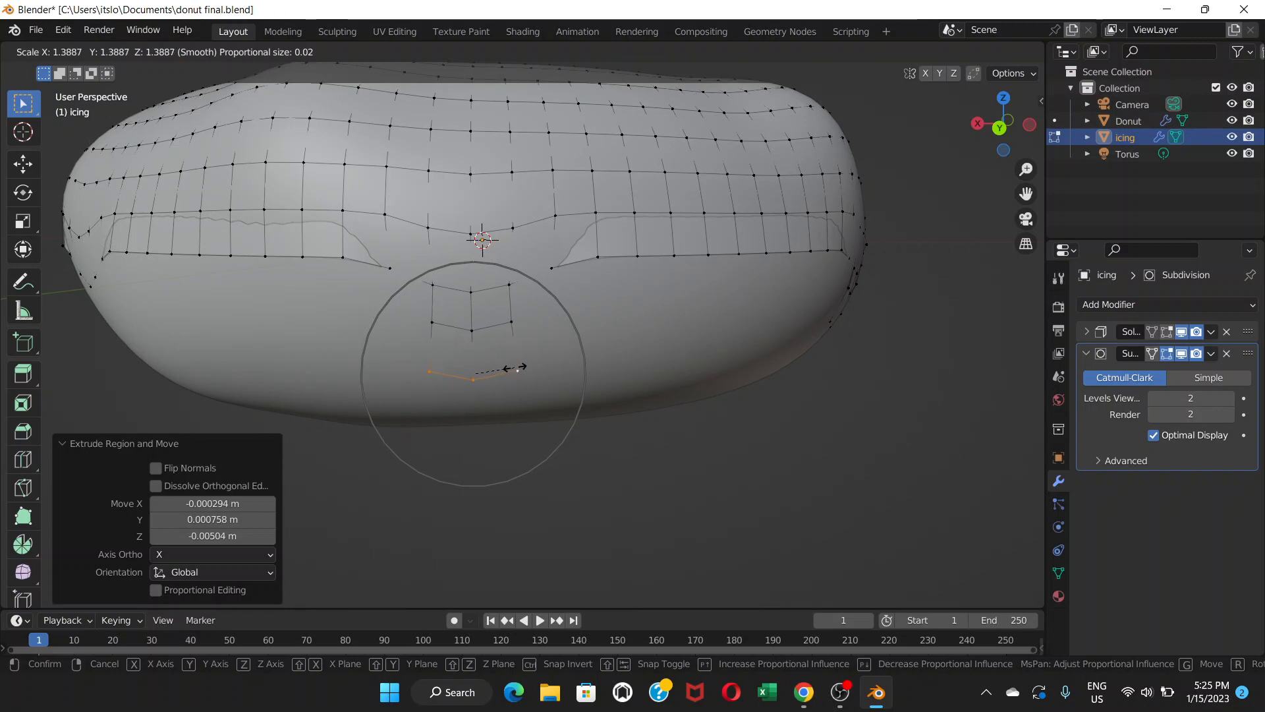
{"action": "left_click", "coordinate": [517, 367]}
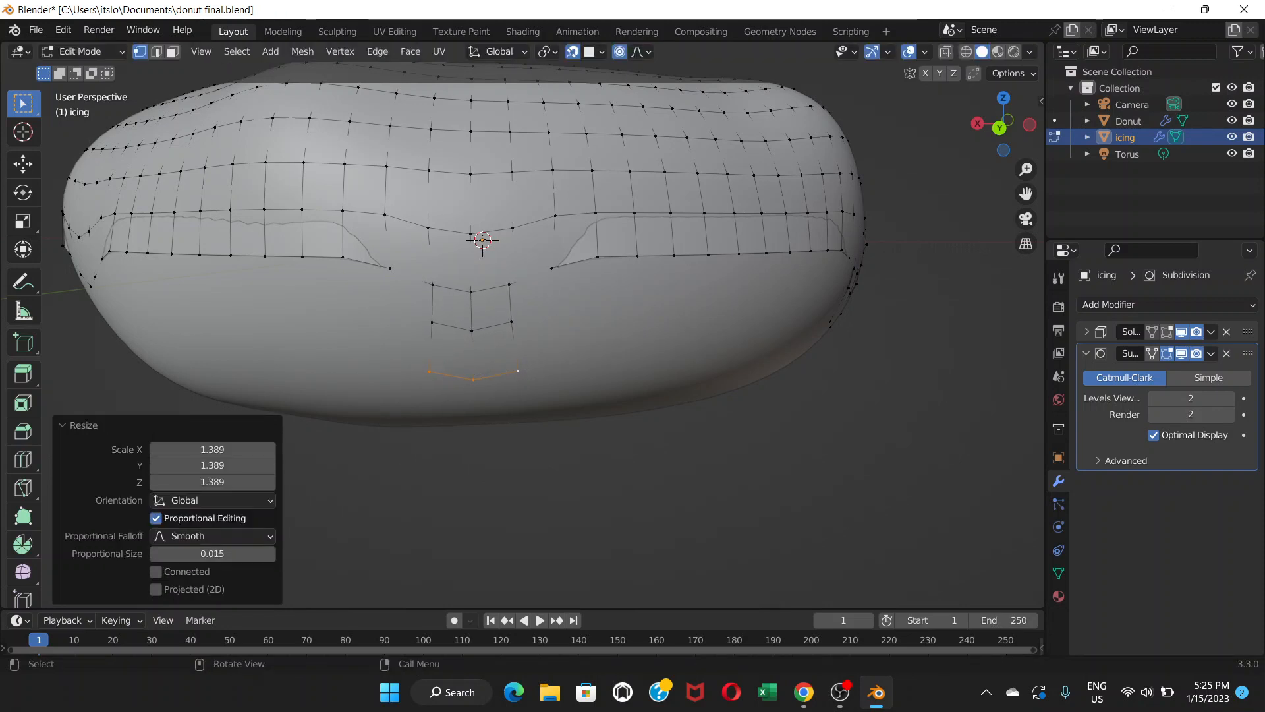
Preview the smoothed icing and zoom out to inspect the whole donut.
{"action": "left_click", "coordinate": [1166, 332]}
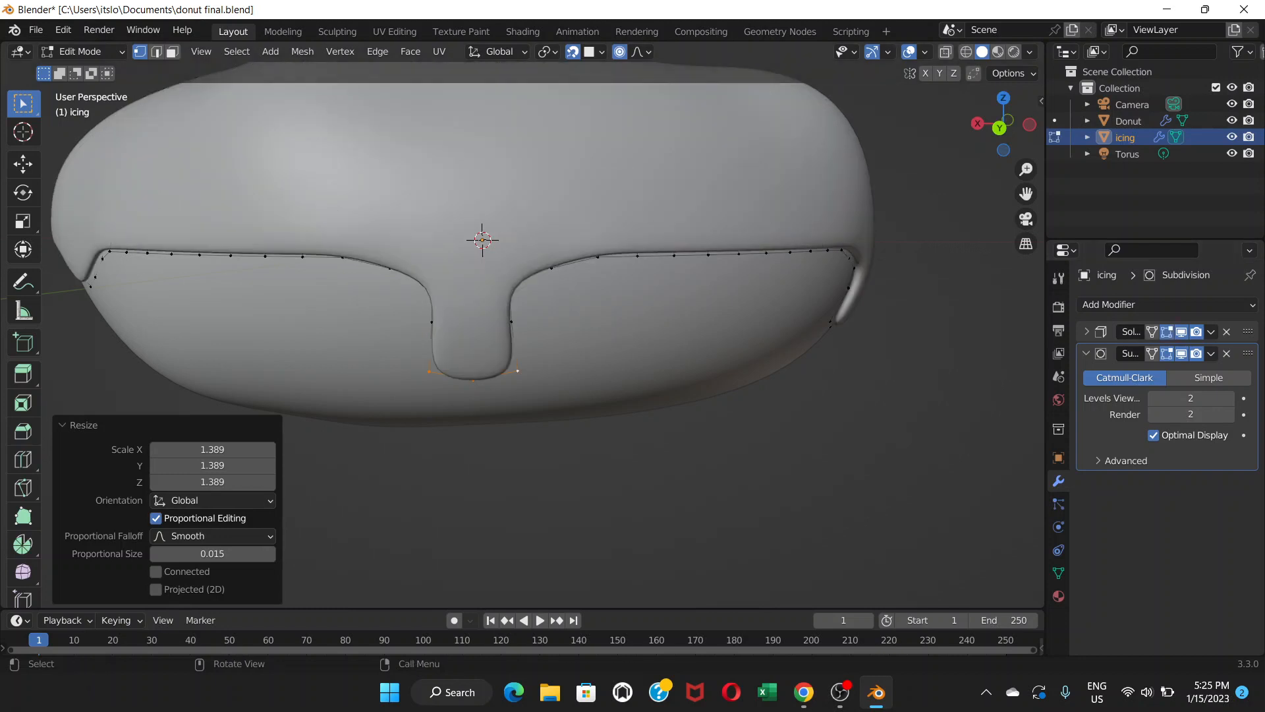
{"action": "scroll", "coordinate": [523, 325], "scroll_direction": "down", "scroll_amount": 6}
{"action": "middle_click_drag", "start_coordinate": [522, 325], "coordinate": [653, 329]}
{"action": "scroll", "coordinate": [613, 288], "scroll_direction": "up", "scroll_amount": 5}
{"action": "scroll", "coordinate": [654, 330], "scroll_direction": "down", "scroll_amount": 1}
{"action": "scroll", "coordinate": [494, 303], "scroll_direction": "down", "scroll_amount": 3}
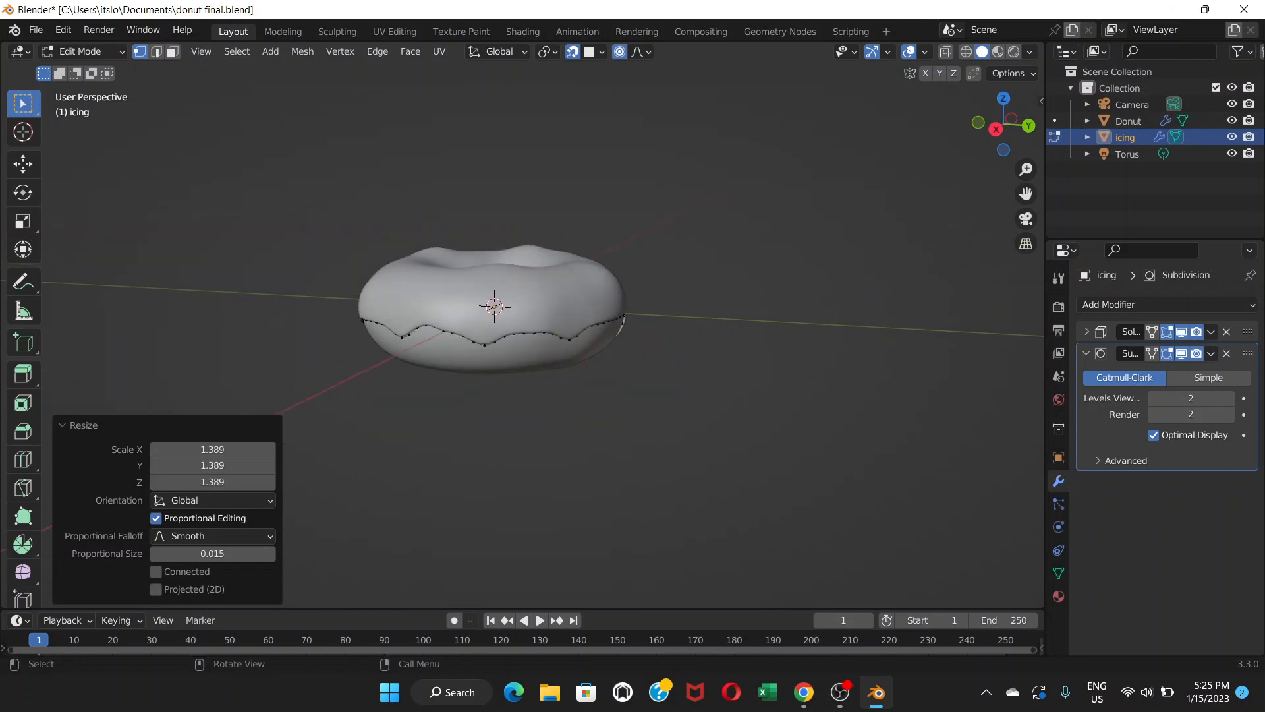
Switch the icing from Edit Mode back to Object Mode.
{"action": "scroll", "coordinate": [494, 303], "scroll_direction": "up", "scroll_amount": 6}
{"action": "scroll", "coordinate": [494, 303], "scroll_direction": "down", "scroll_amount": 5}
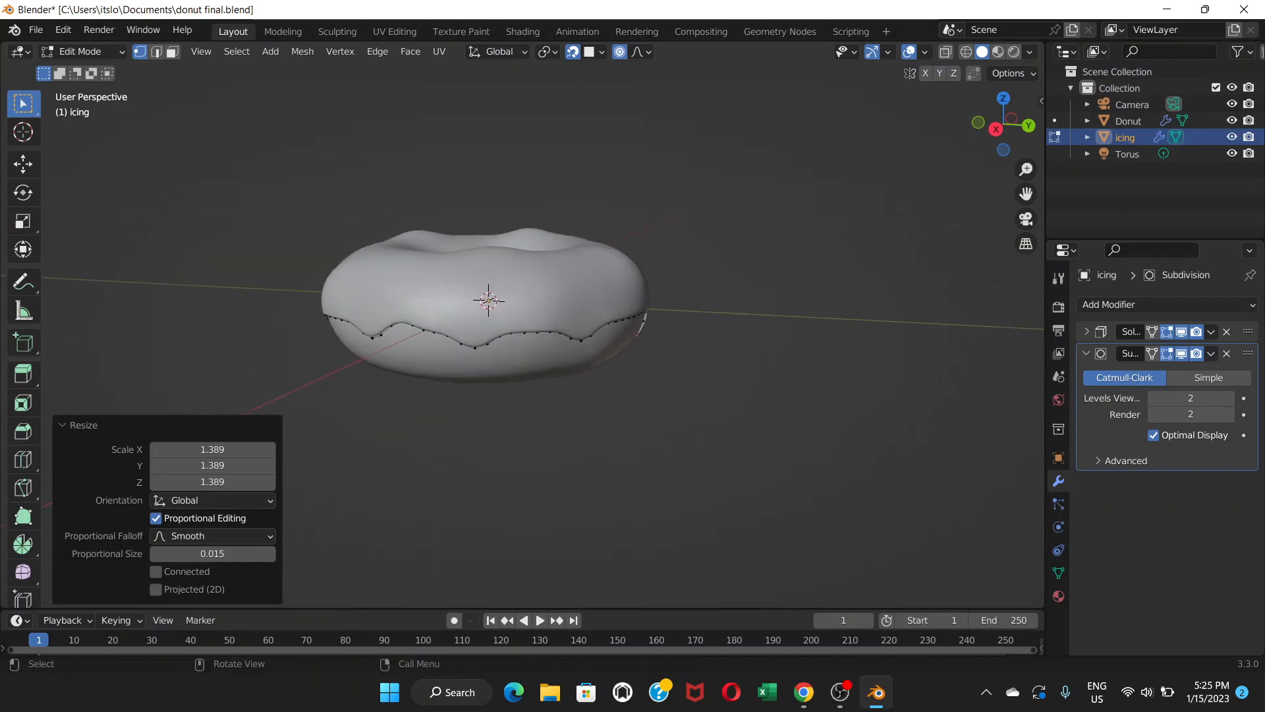
{"action": "scroll", "coordinate": [494, 303], "scroll_direction": "up", "scroll_amount": 3}
{"action": "scroll", "coordinate": [494, 303], "scroll_direction": "down", "scroll_amount": 1}
{"action": "left_click", "coordinate": [83, 51]}
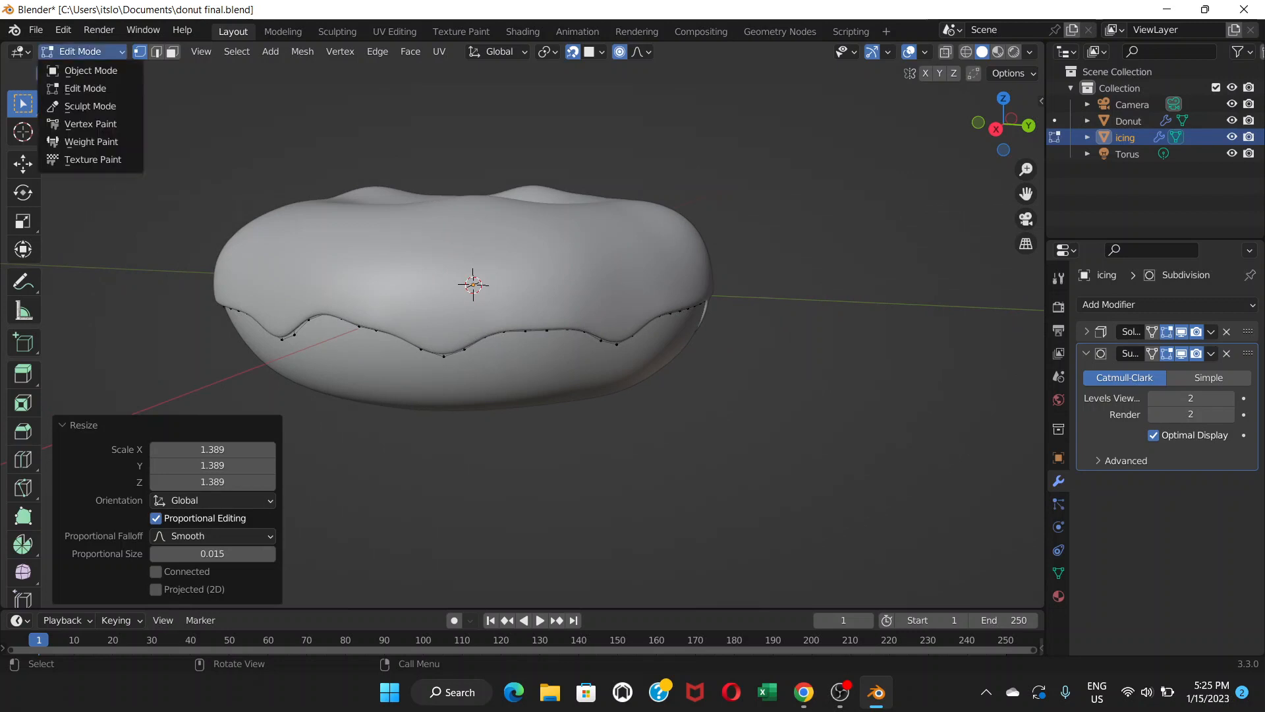
{"action": "left_click", "coordinate": [91, 70]}
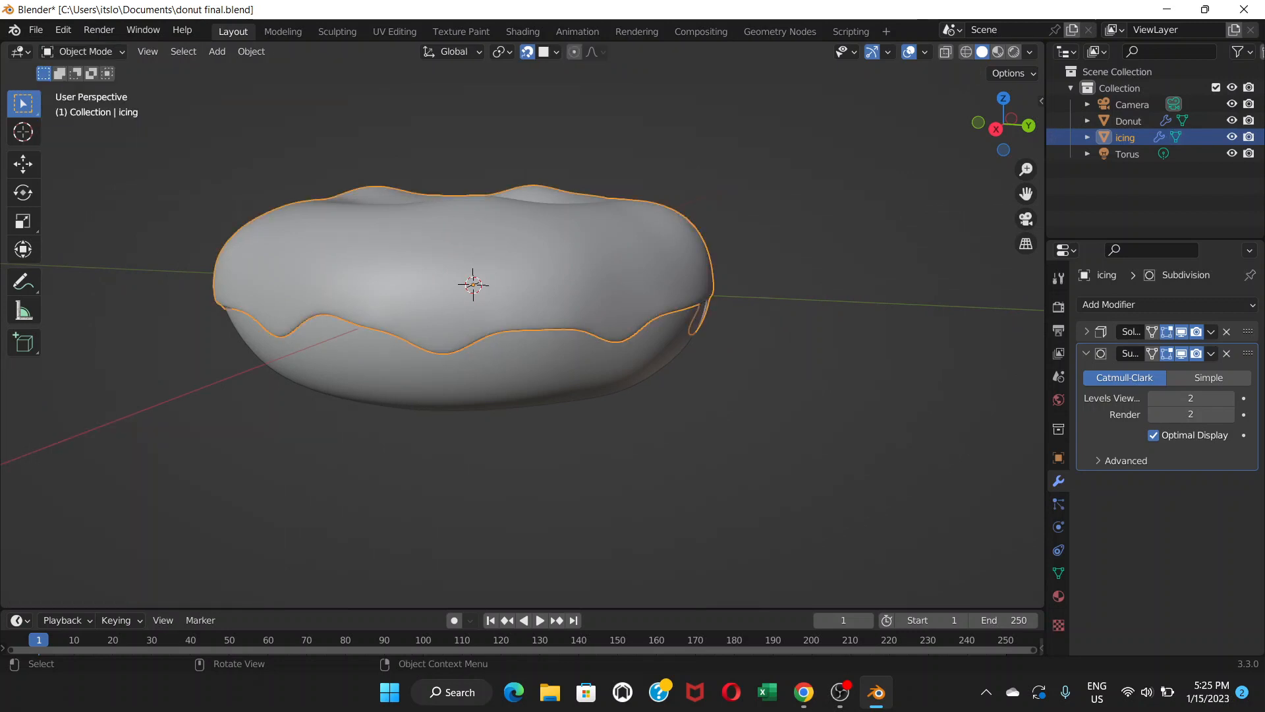
{"action": "key", "text": "alt+a"}
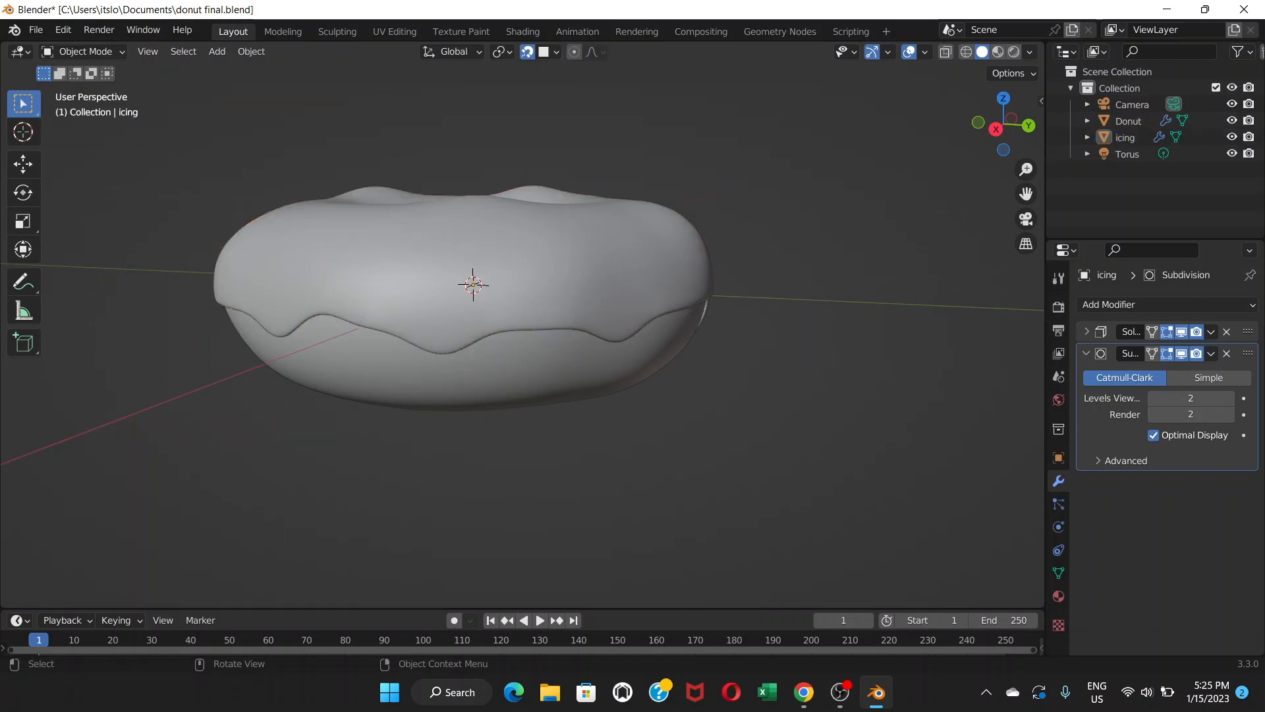
{"action": "middle_click_drag", "start_coordinate": [461, 316], "coordinate": [560, 303]}
{"action": "scroll", "coordinate": [567, 270], "scroll_direction": "up", "scroll_amount": 2}
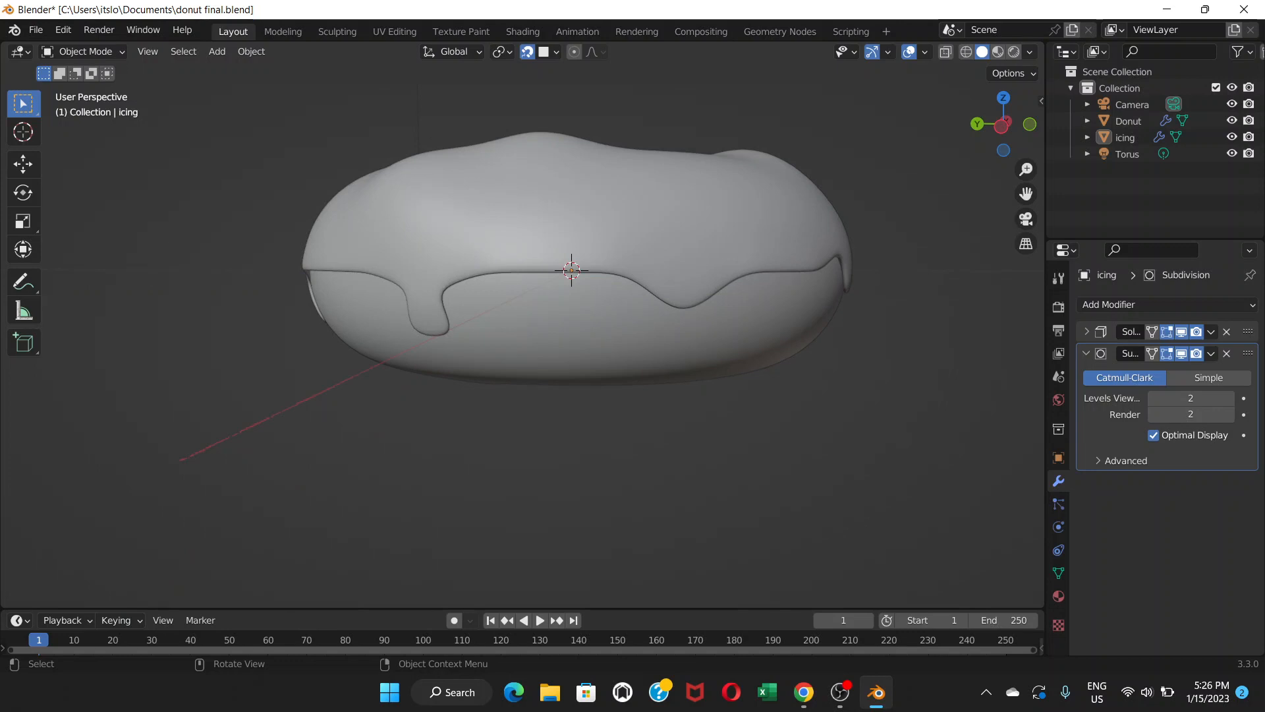
{"action": "left_click", "coordinate": [567, 329]}
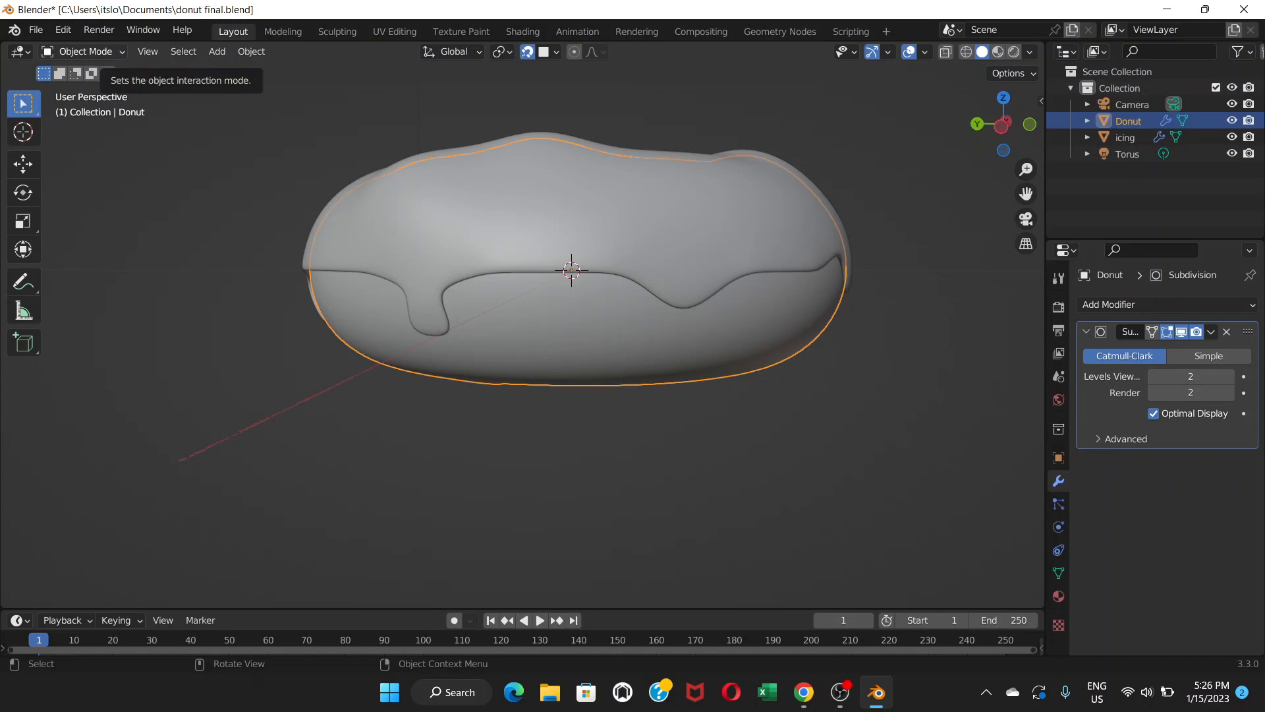
{"action": "left_click", "coordinate": [82, 51]}
{"action": "left_click", "coordinate": [85, 88]}
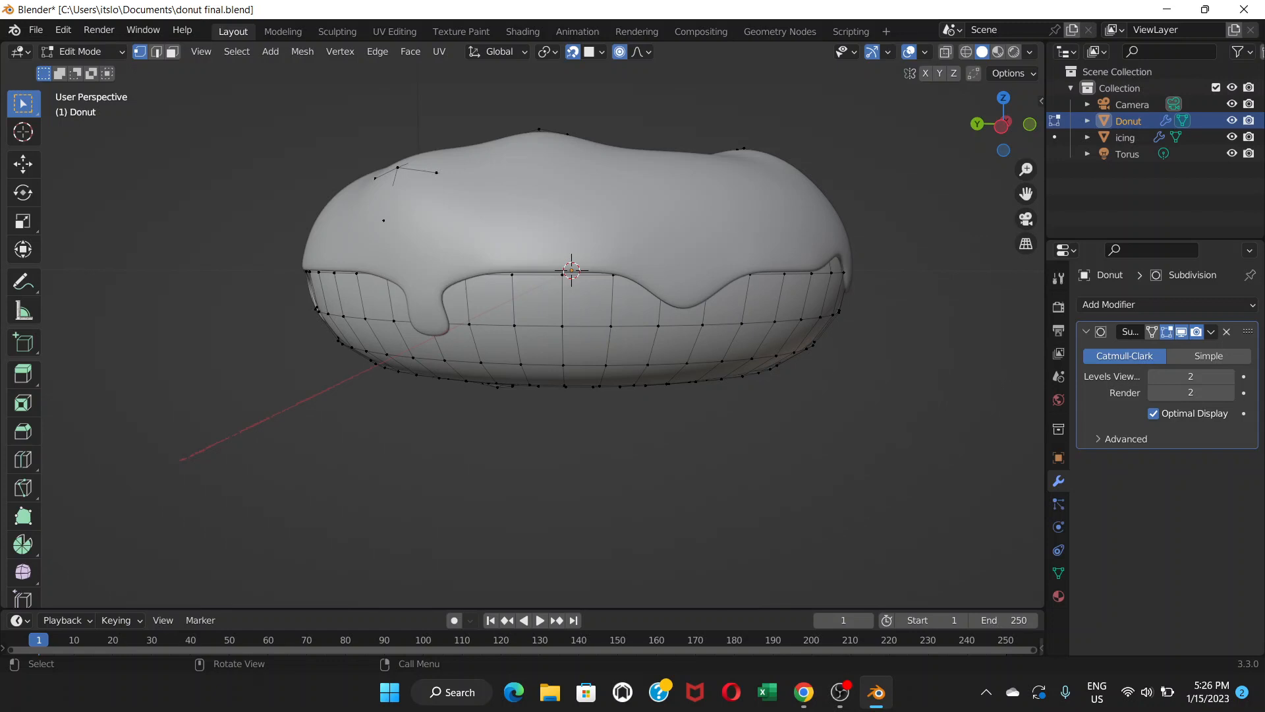
{"action": "left_click", "coordinate": [82, 52]}
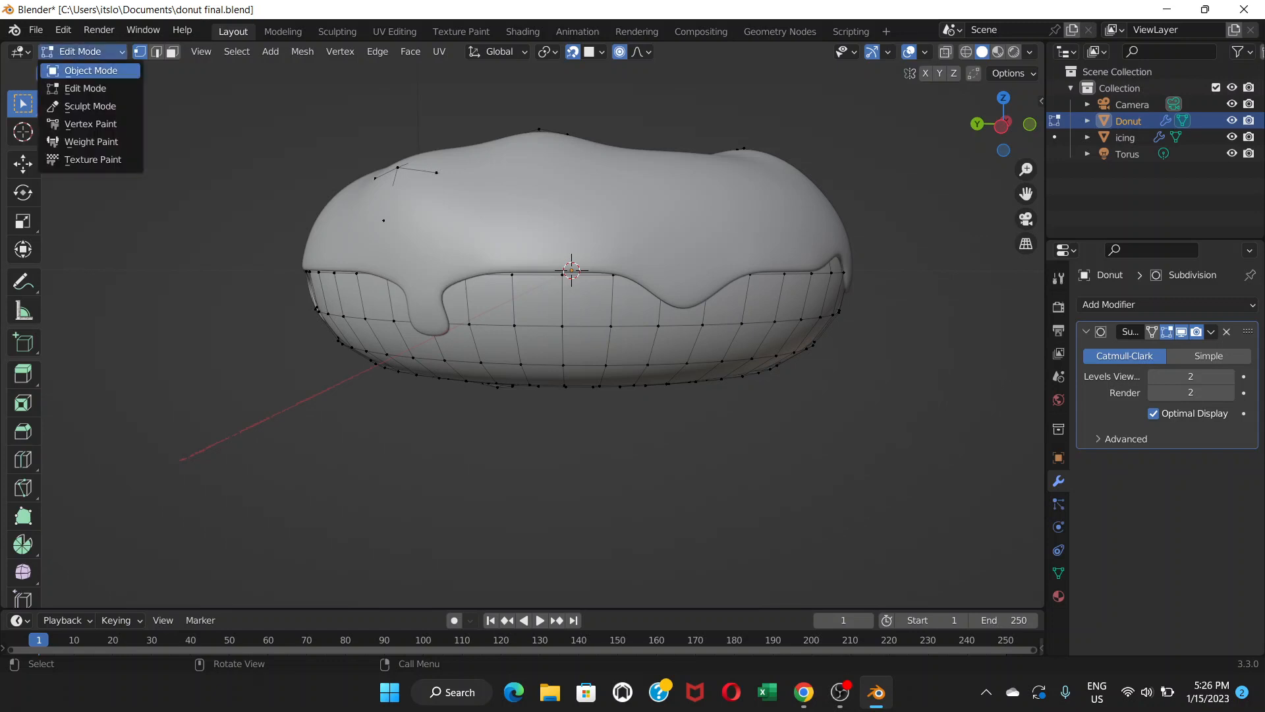
{"action": "left_click", "coordinate": [79, 40]}
Hide the icing object and select the donut.
{"action": "left_click", "coordinate": [567, 208]}
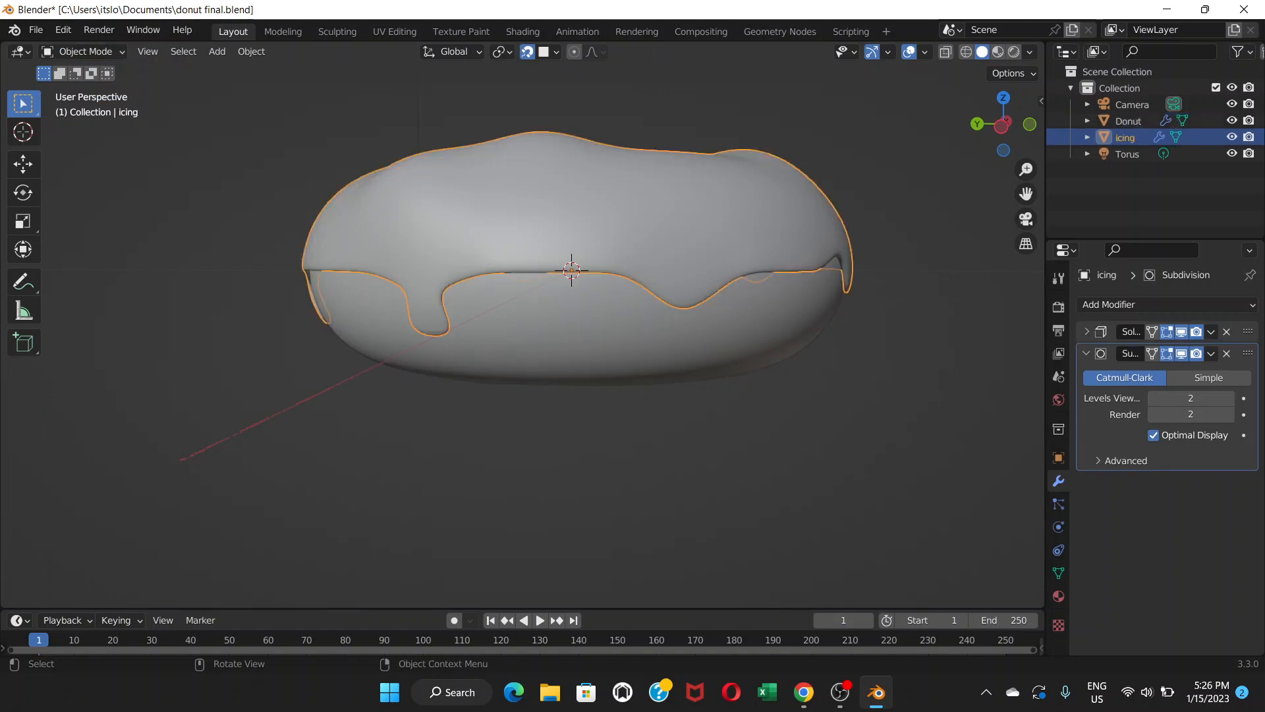
{"action": "key", "text": "h"}
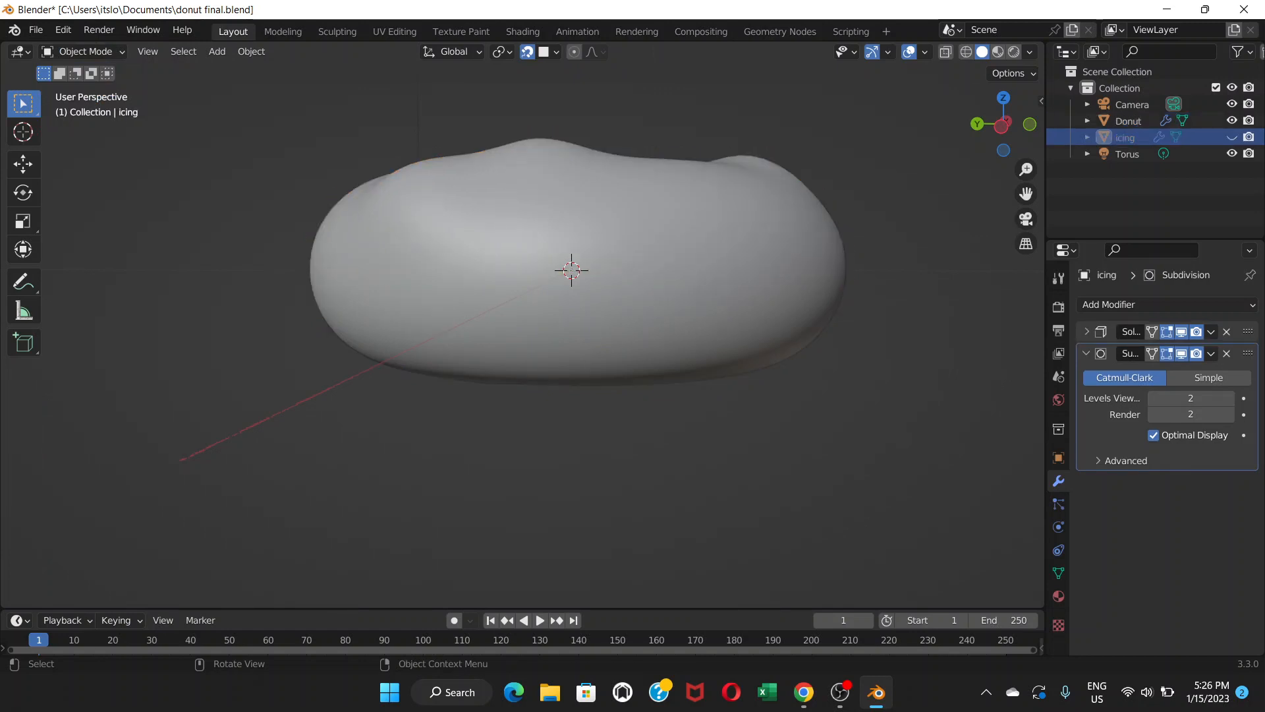
{"action": "left_click", "coordinate": [566, 208]}
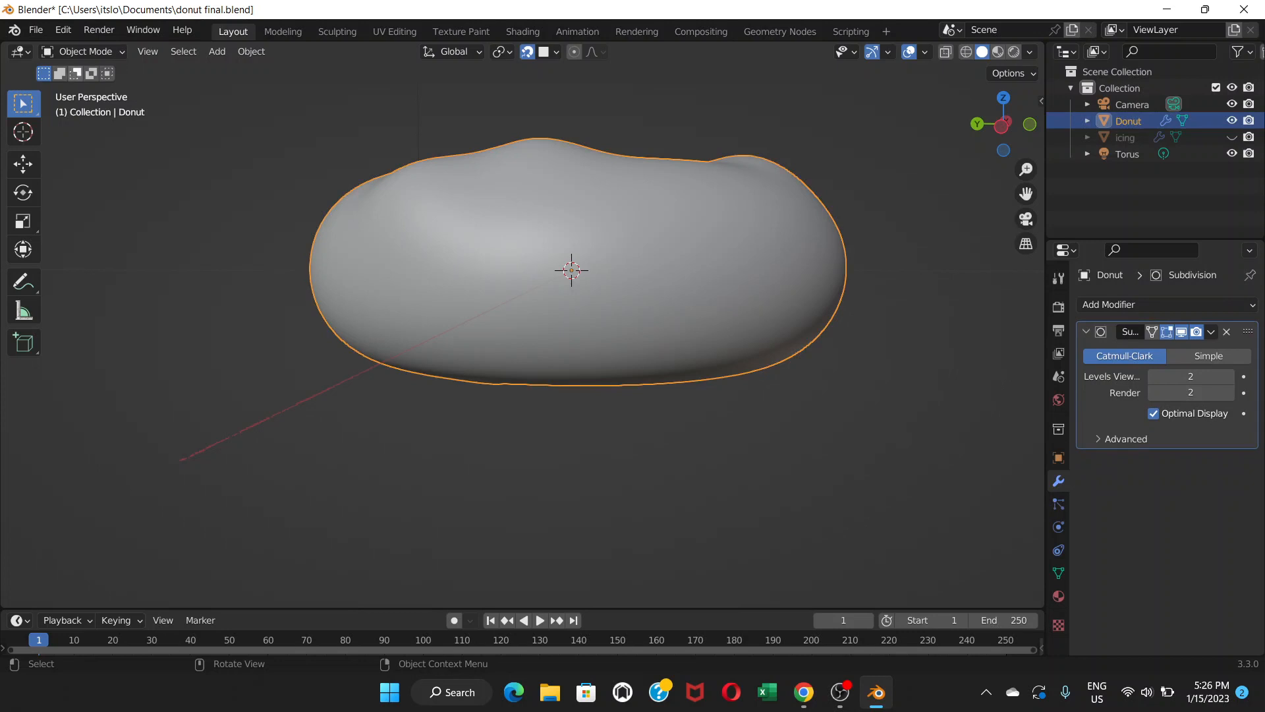
In the donut's Edit Mode, set its Subdivision modifier viewport levels to 1.
{"action": "left_click", "coordinate": [83, 51]}
{"action": "left_click", "coordinate": [85, 87]}
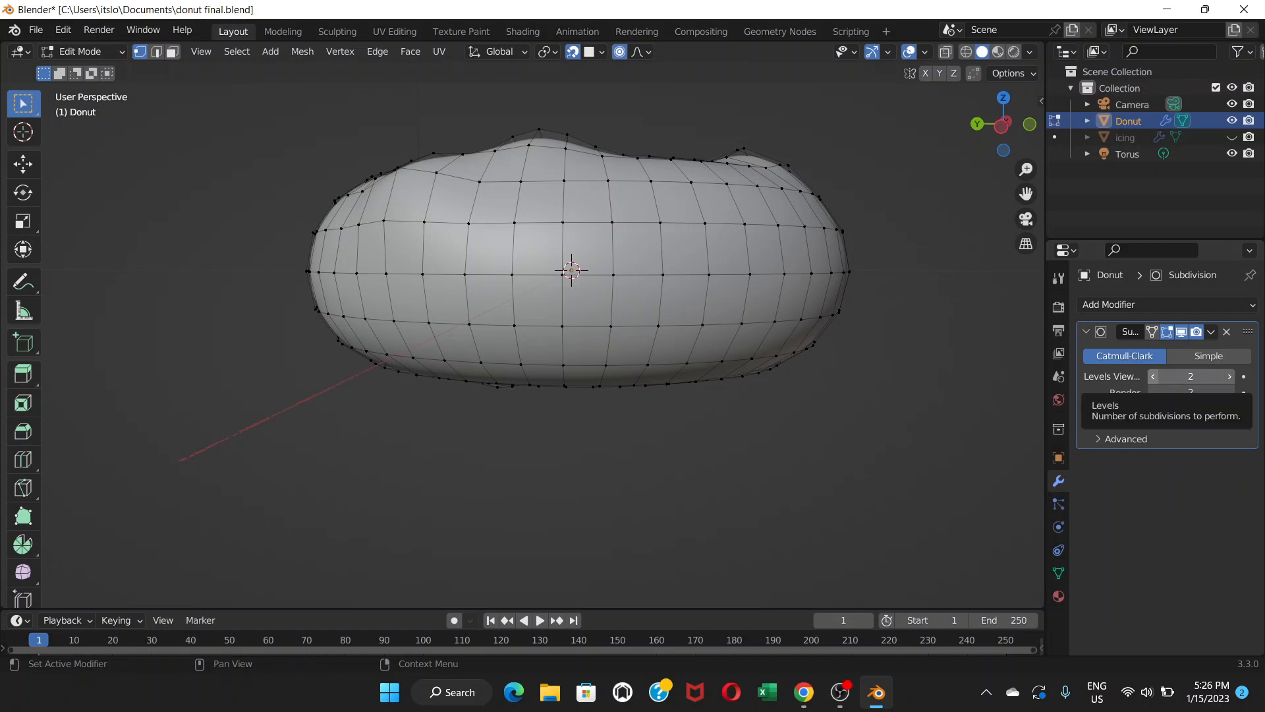
{"action": "left_click", "coordinate": [1153, 376]}
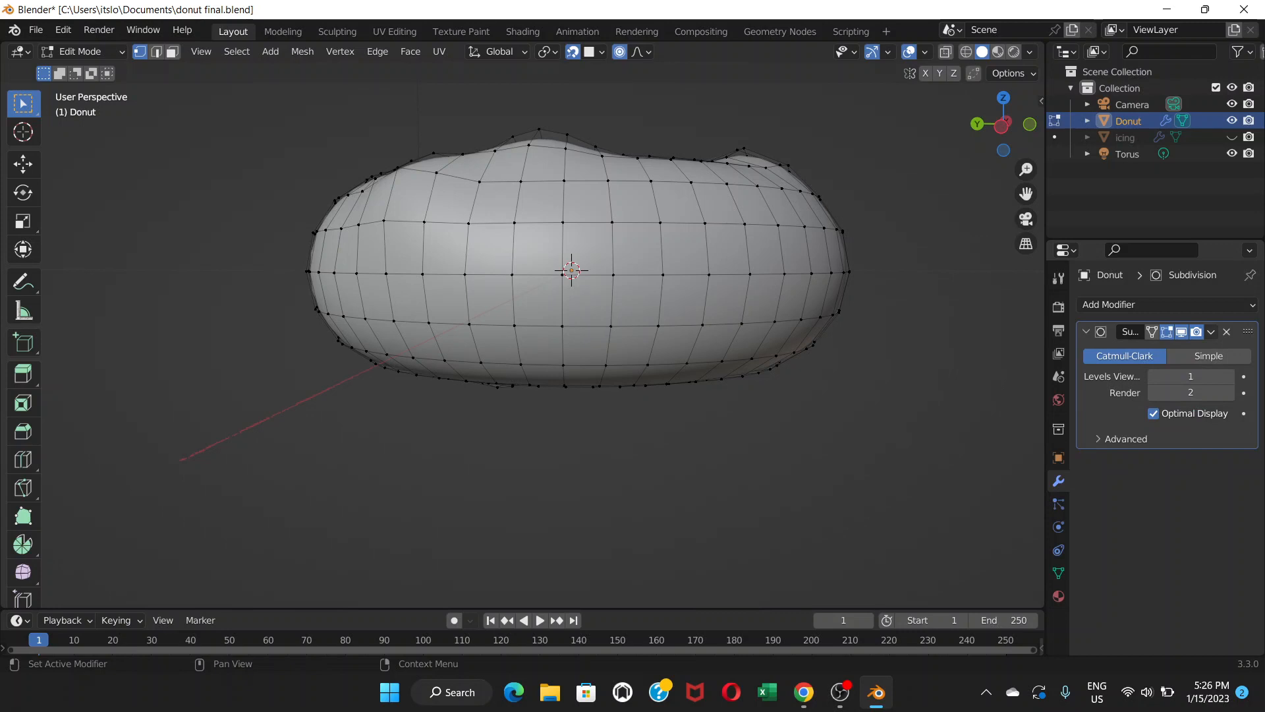
{"action": "left_click", "coordinate": [1211, 331]}
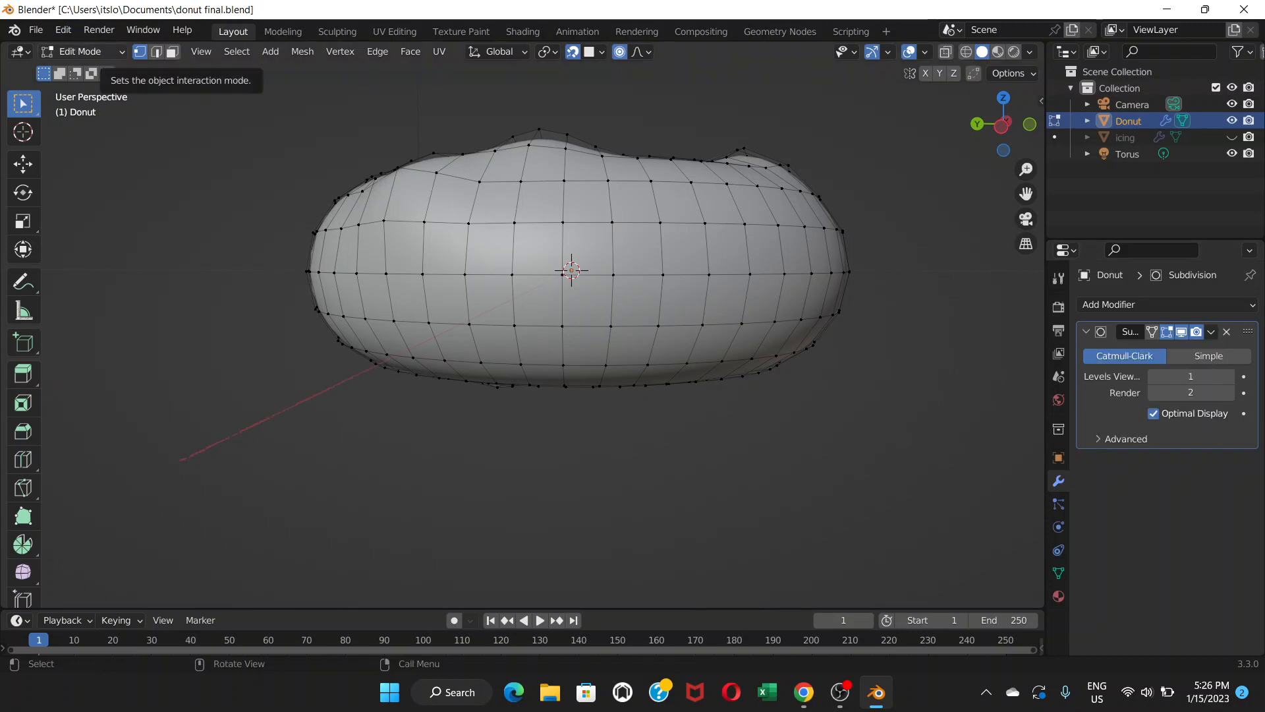
Return to Object Mode and apply the donut's Subdivision modifier.
{"action": "left_click", "coordinate": [81, 52]}
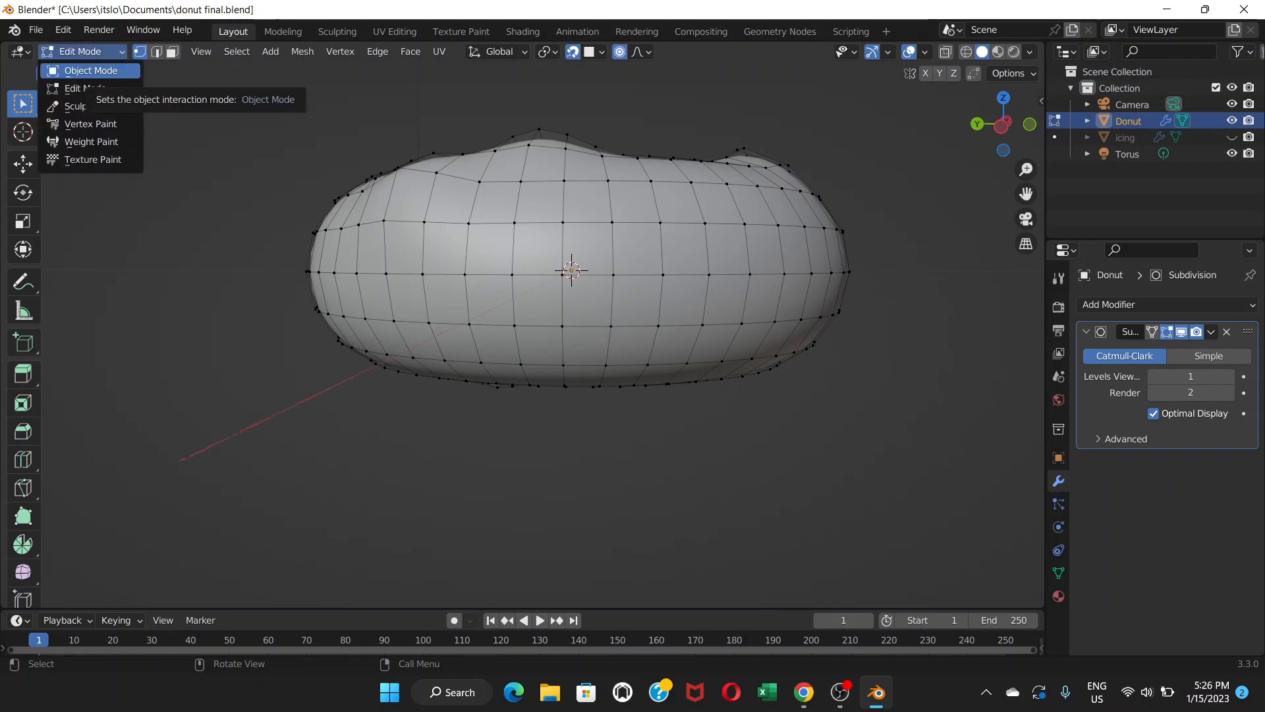
{"action": "left_click", "coordinate": [89, 71]}
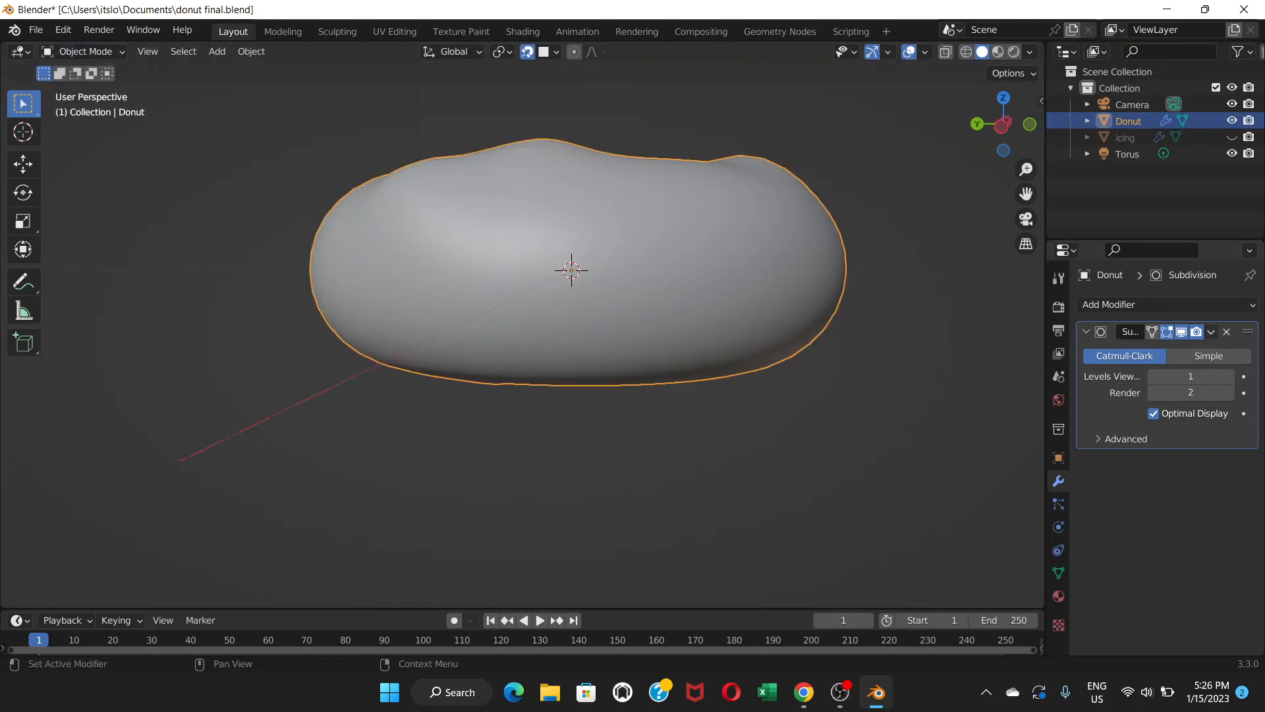
{"action": "left_click", "coordinate": [1211, 332]}
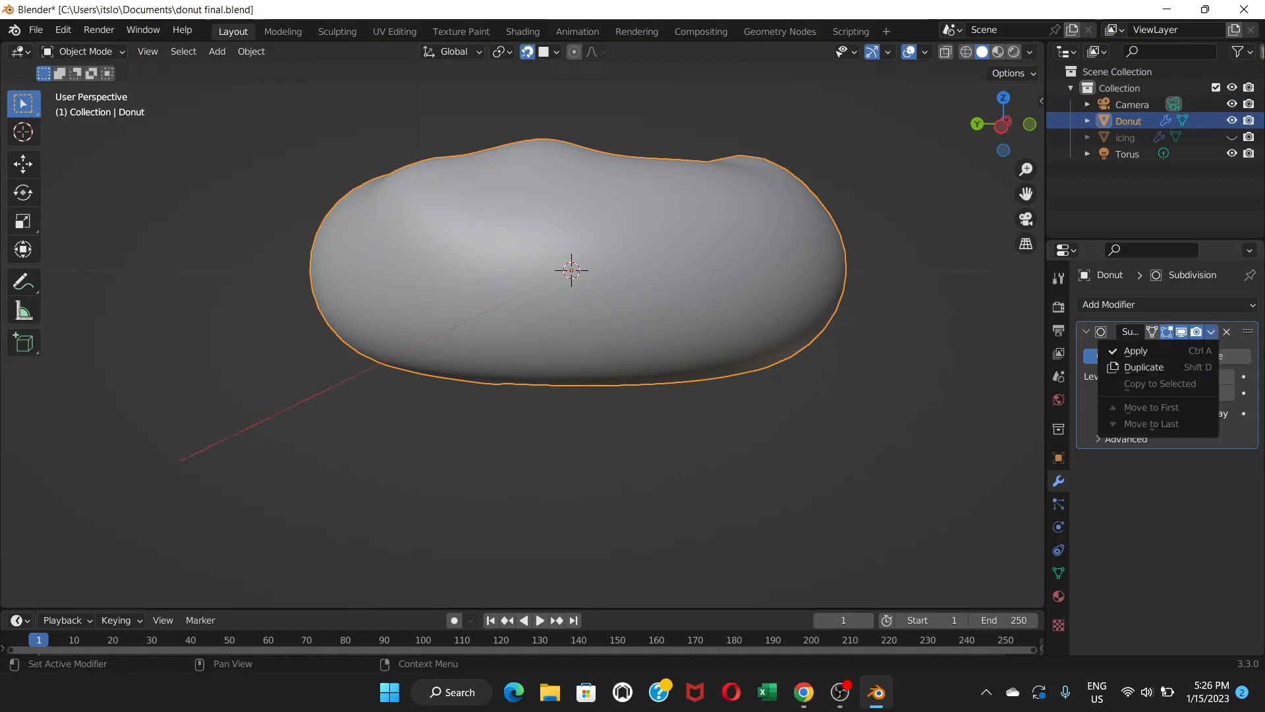
{"action": "left_click", "coordinate": [1133, 351]}
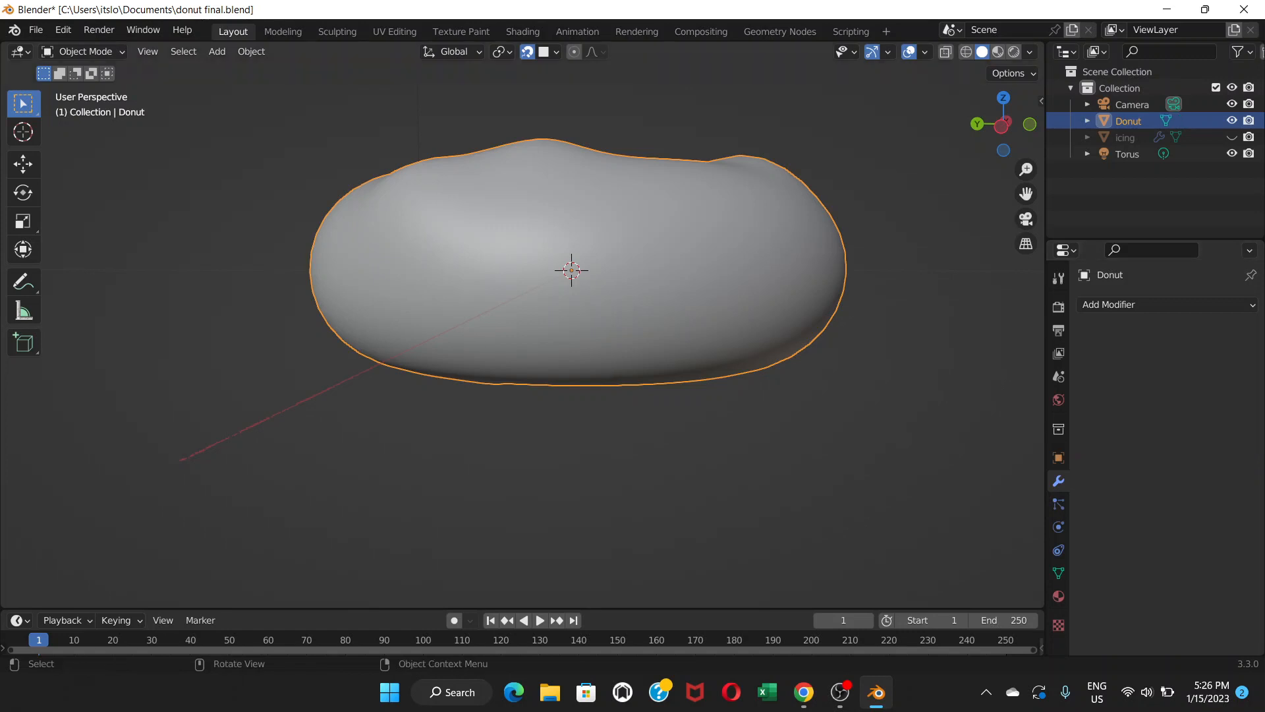
In front orthographic X-ray view, select the donut's middle vertex ring and scale it down to 0.944.
{"action": "left_click", "coordinate": [84, 52]}
{"action": "left_click", "coordinate": [73, 89]}
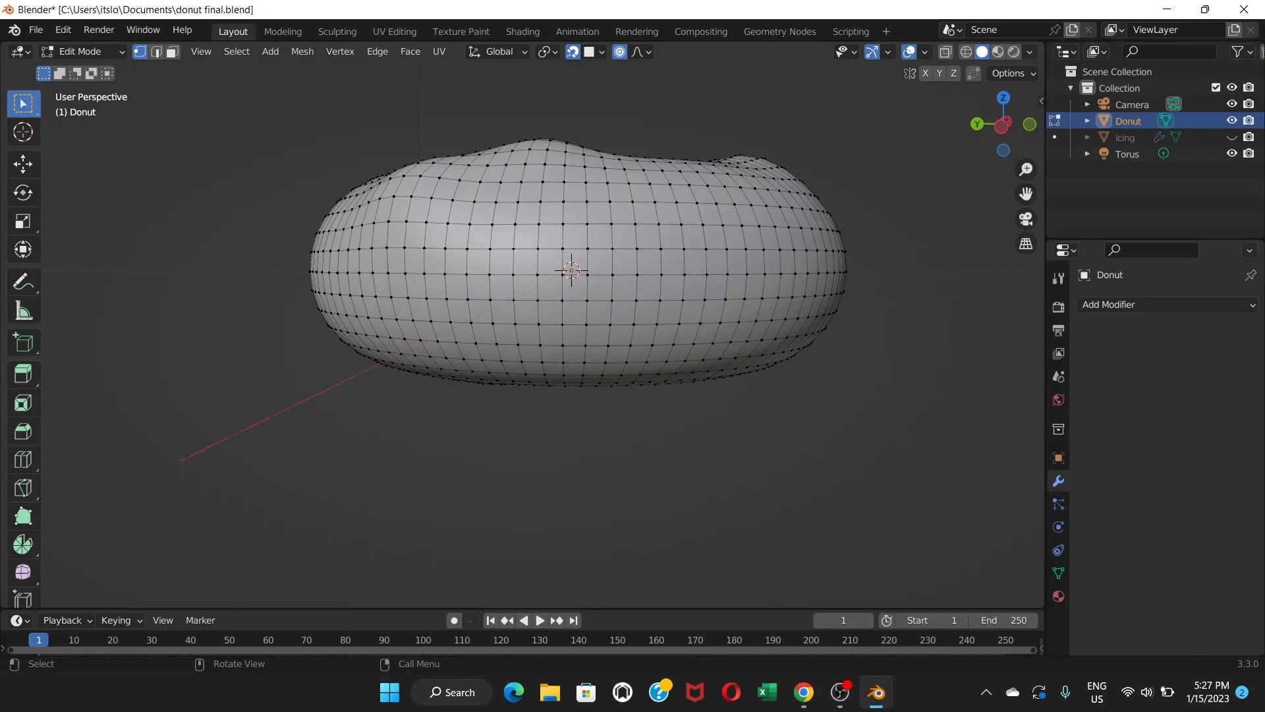
{"action": "key", "text": "KP_1"}
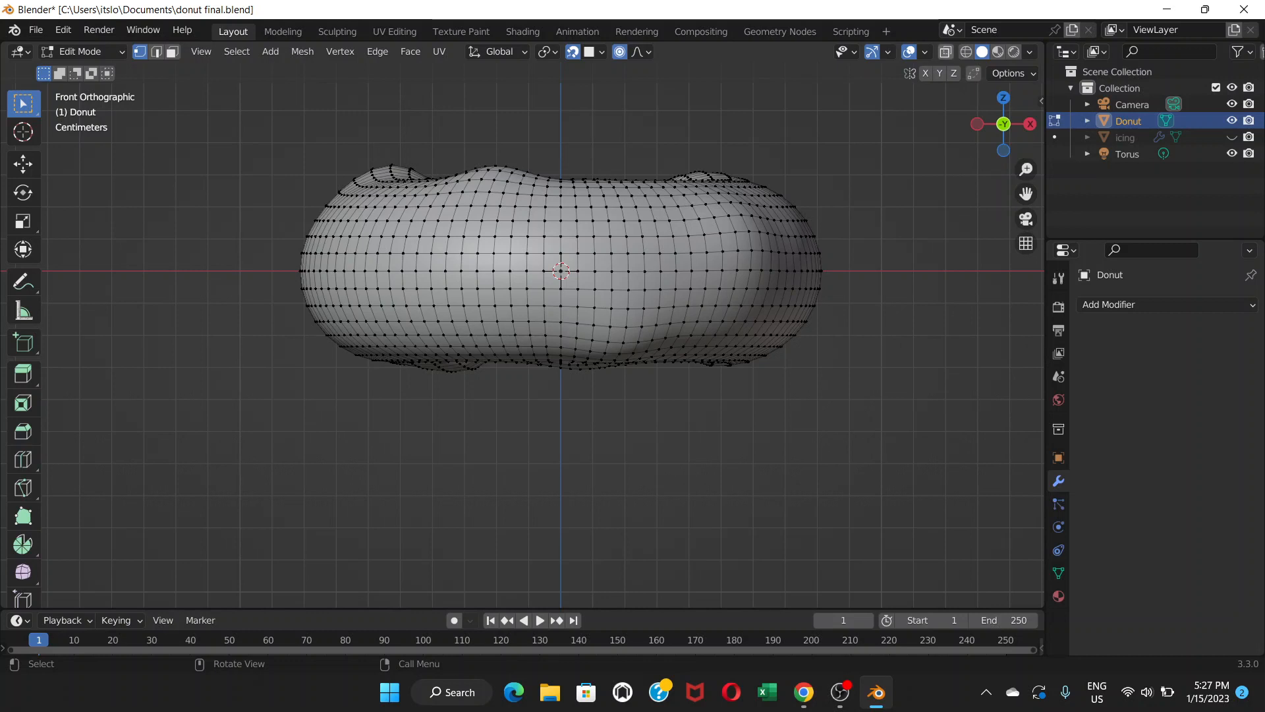
{"action": "left_click", "coordinate": [946, 52]}
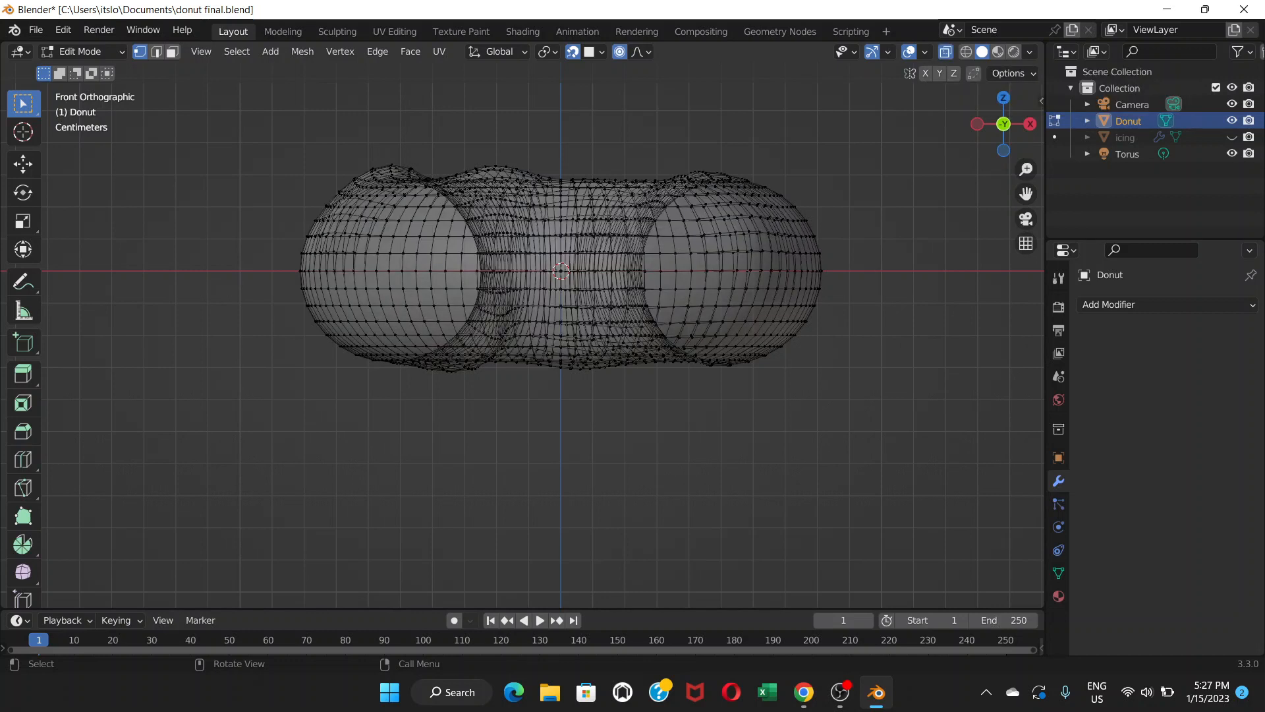
{"action": "left_click_drag", "start_coordinate": [263, 262], "coordinate": [839, 283]}
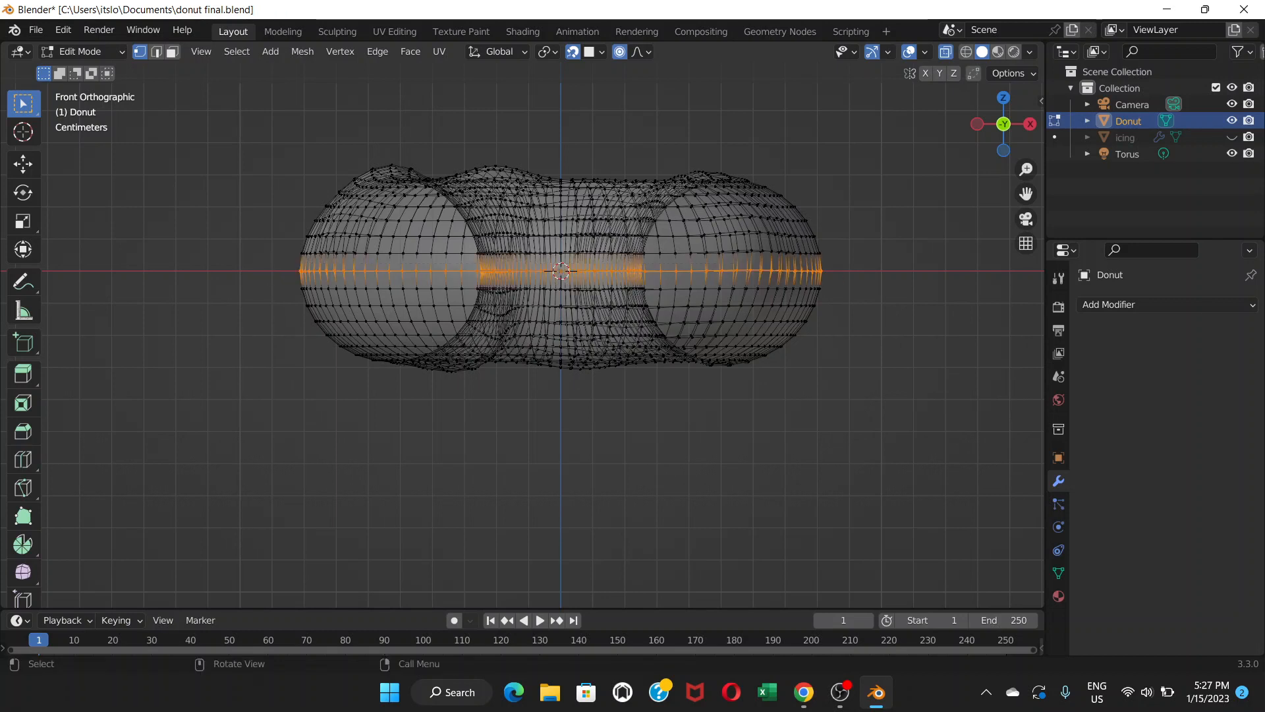
{"action": "scroll", "coordinate": [544, 344], "scroll_direction": "up", "scroll_amount": 1}
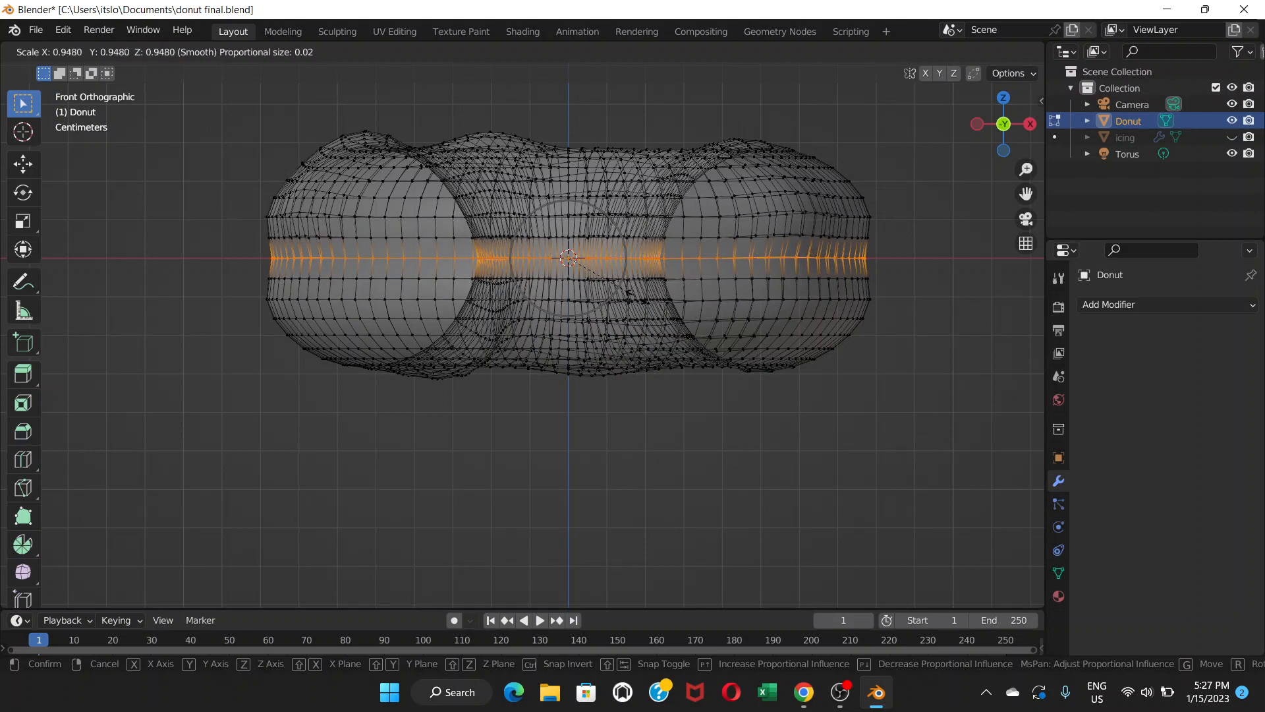
{"action": "left_click", "coordinate": [629, 297]}
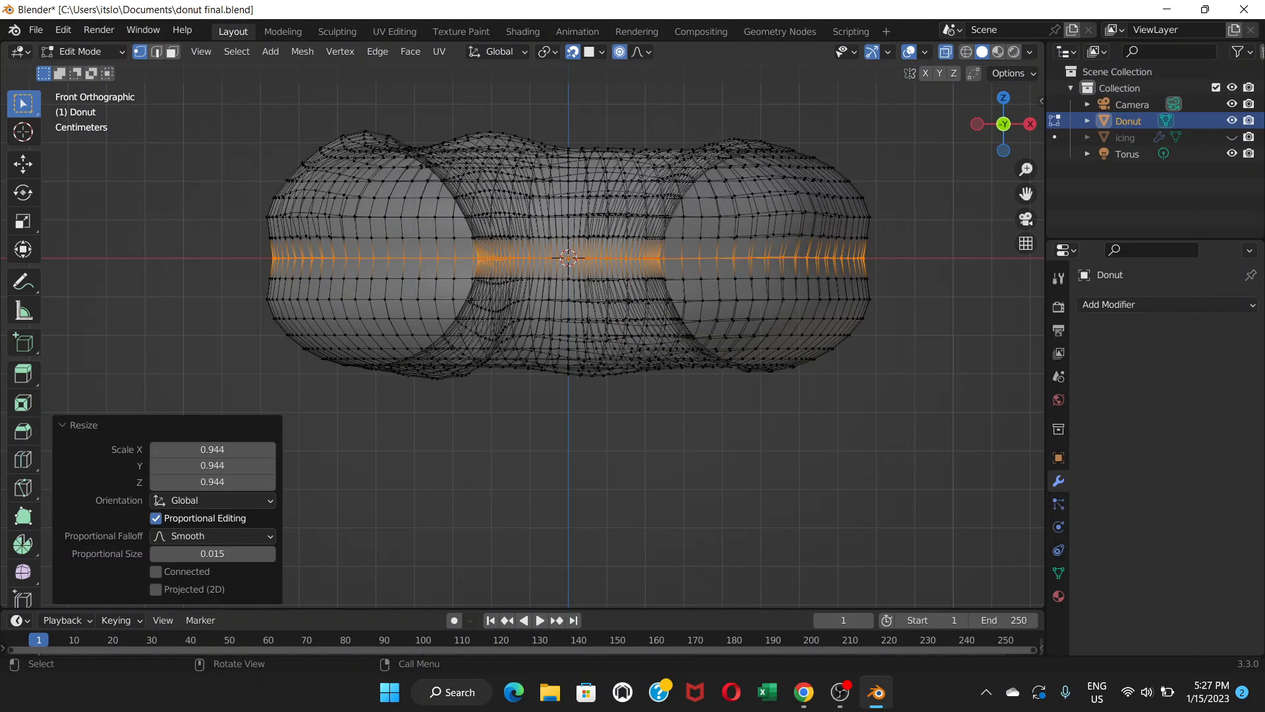
Turn off X-ray, return to Object Mode, and unhide the icing.
{"action": "key", "text": "alt+z"}
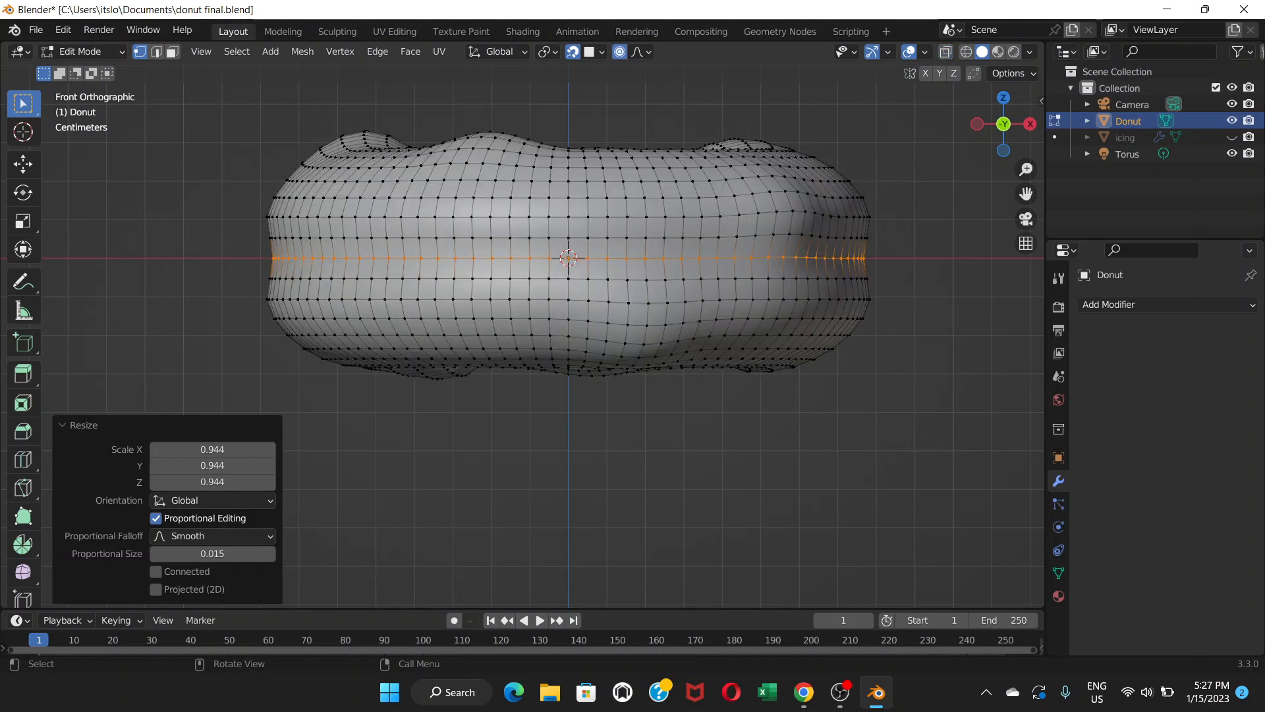
{"action": "left_click", "coordinate": [82, 52]}
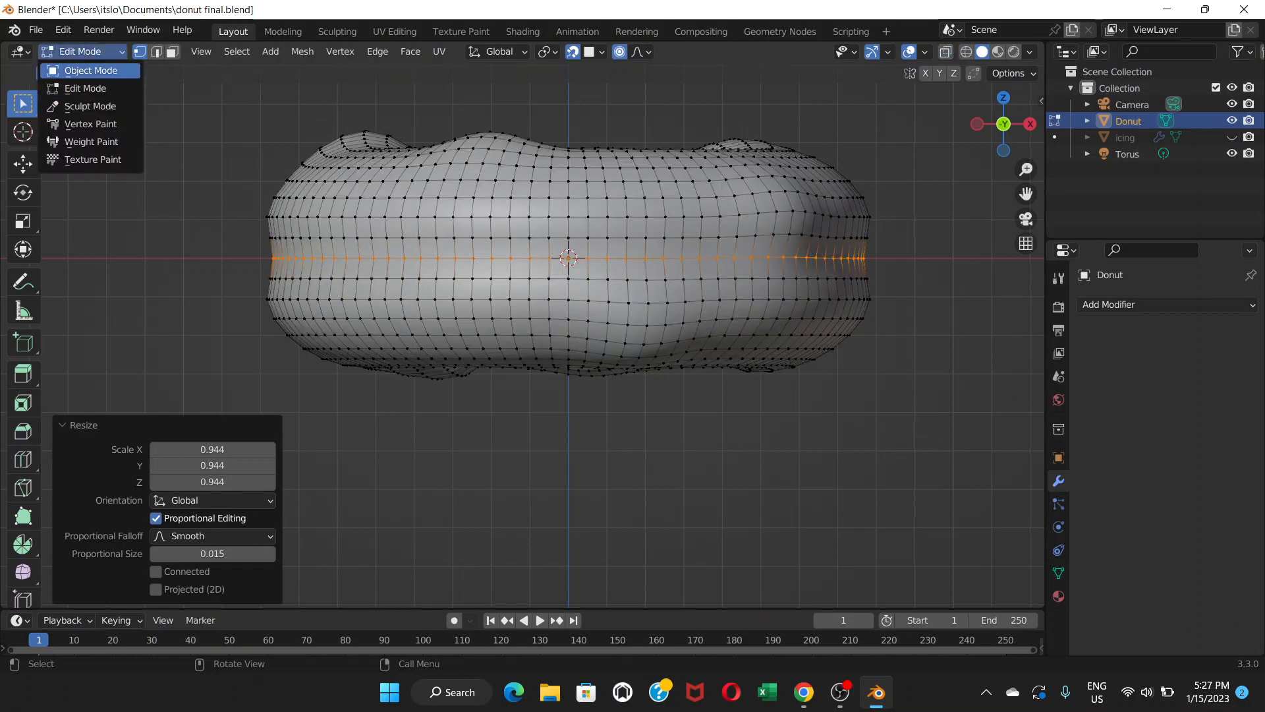
{"action": "left_click", "coordinate": [66, 71]}
{"action": "scroll", "coordinate": [521, 335], "scroll_direction": "down", "scroll_amount": 2}
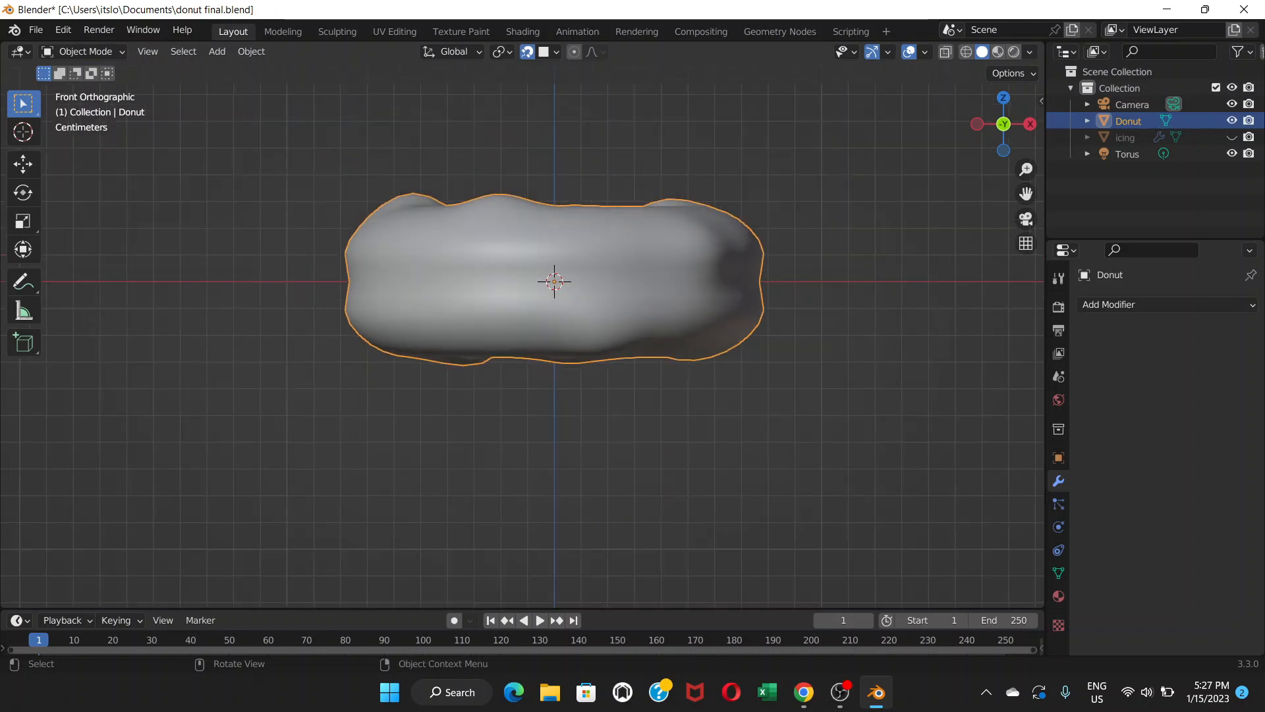
{"action": "key", "text": "alt+a"}
{"action": "middle_click_drag", "start_coordinate": [521, 334], "coordinate": [557, 375]}
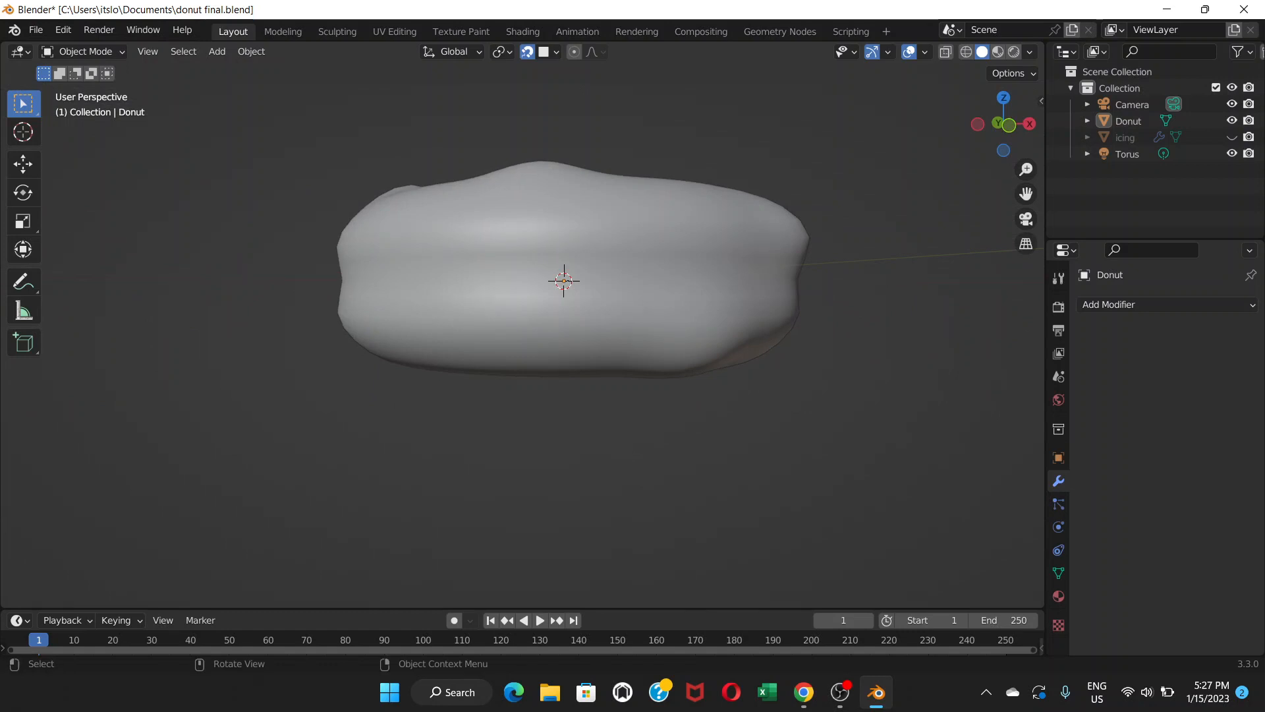
{"action": "key", "text": "alt+h"}
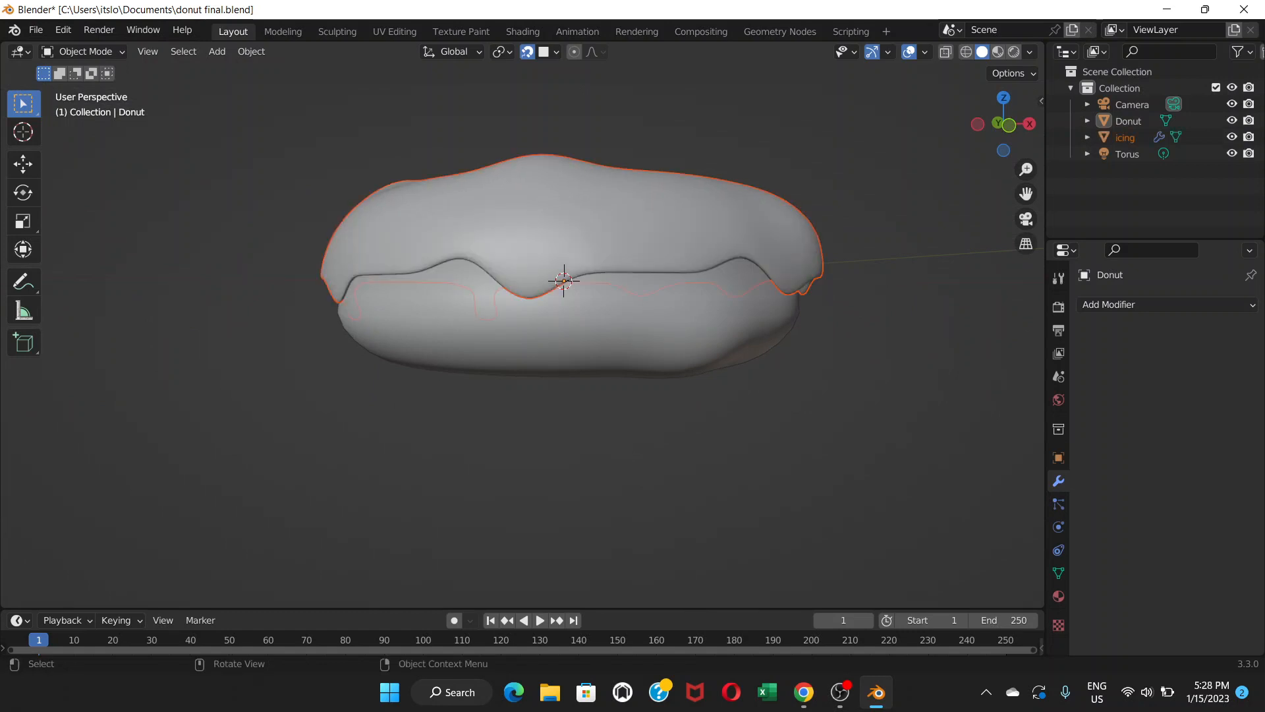
Select the icing and add a Shrinkwrap modifier targeting the Donut object.
{"action": "scroll", "coordinate": [523, 335], "scroll_direction": "up", "scroll_amount": 2}
{"action": "middle_click_drag", "start_coordinate": [523, 335], "coordinate": [447, 427]}
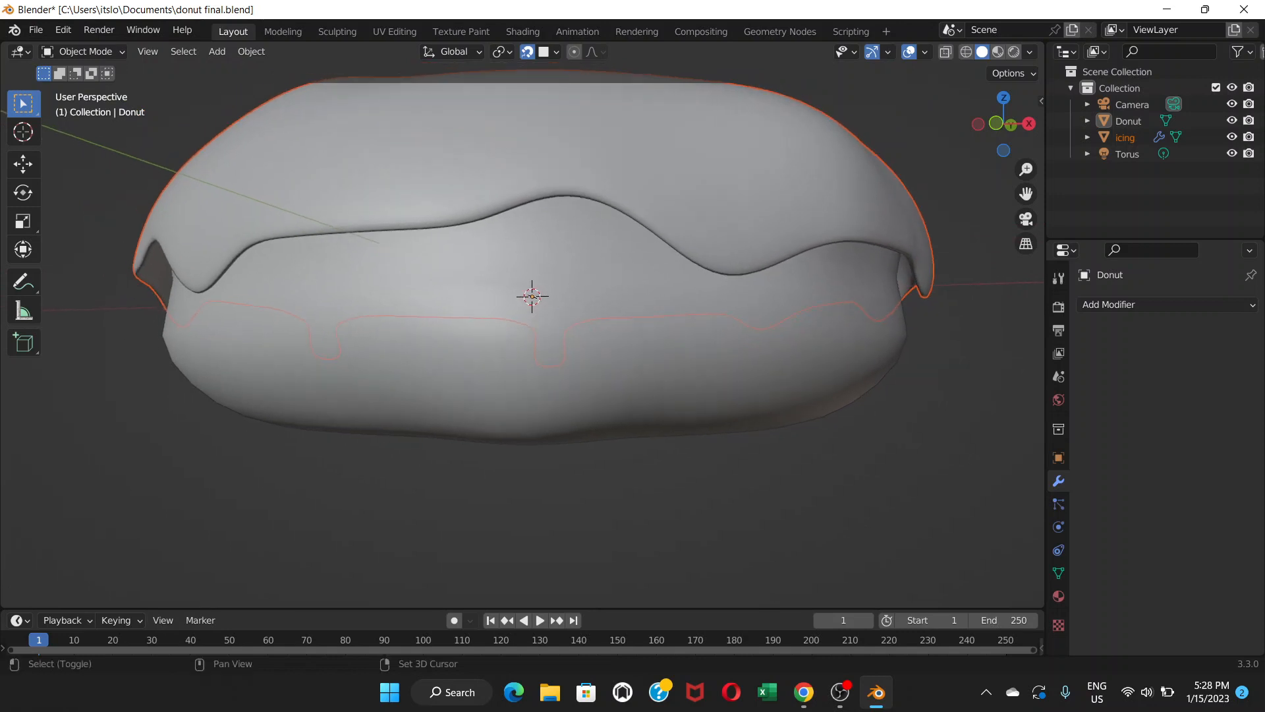
{"action": "middle_click_drag", "start_coordinate": [532, 297], "coordinate": [530, 302], "text": "shift"}
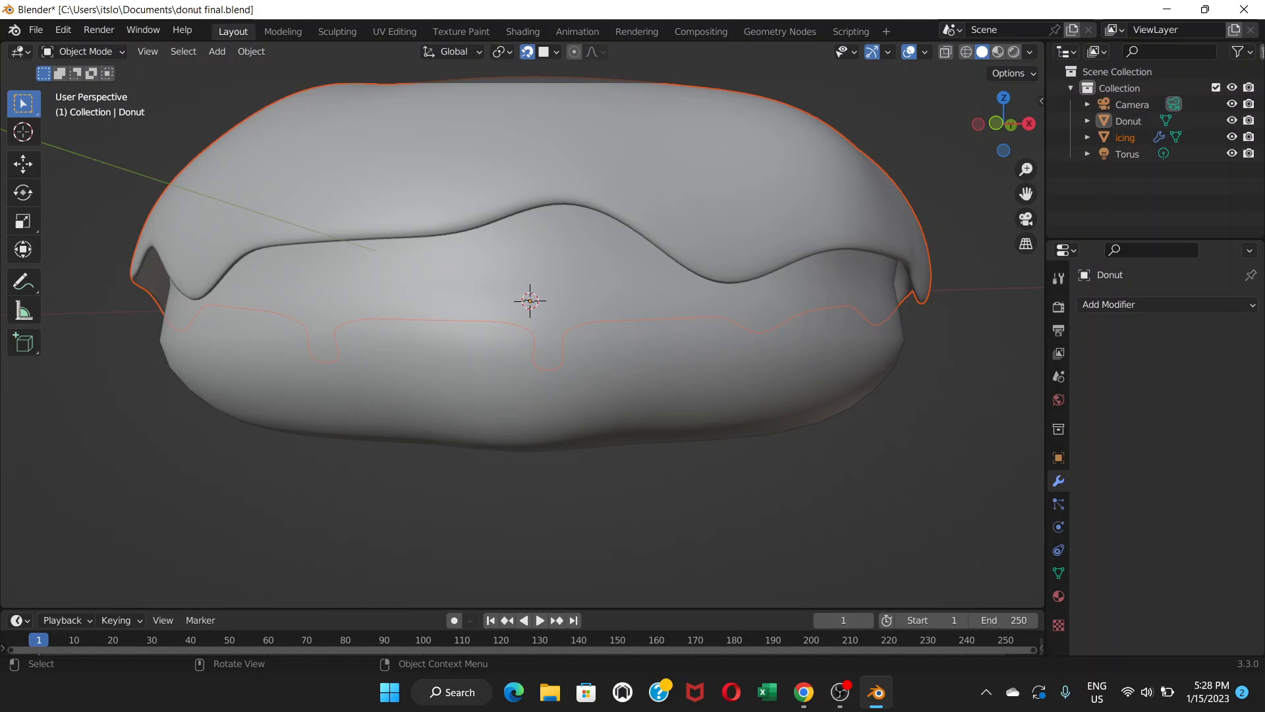
{"action": "left_click", "coordinate": [527, 158]}
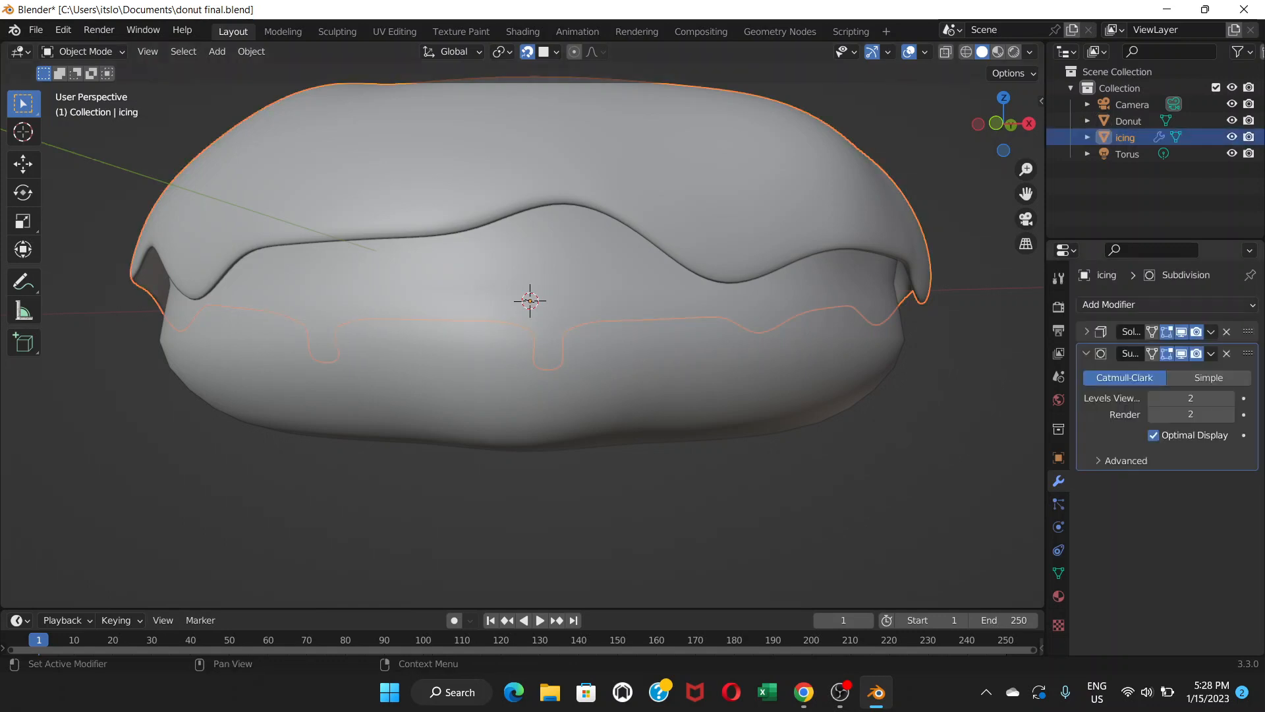
{"action": "left_click", "coordinate": [1120, 304]}
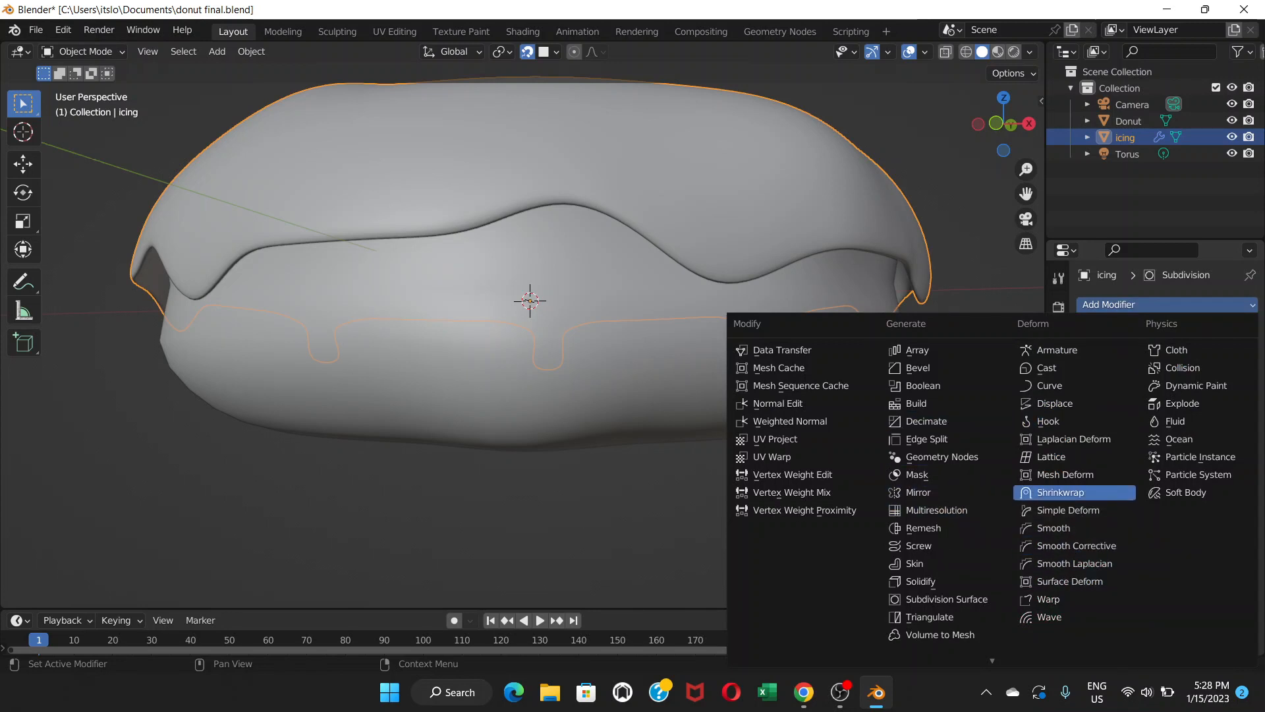
{"action": "left_click", "coordinate": [1060, 492]}
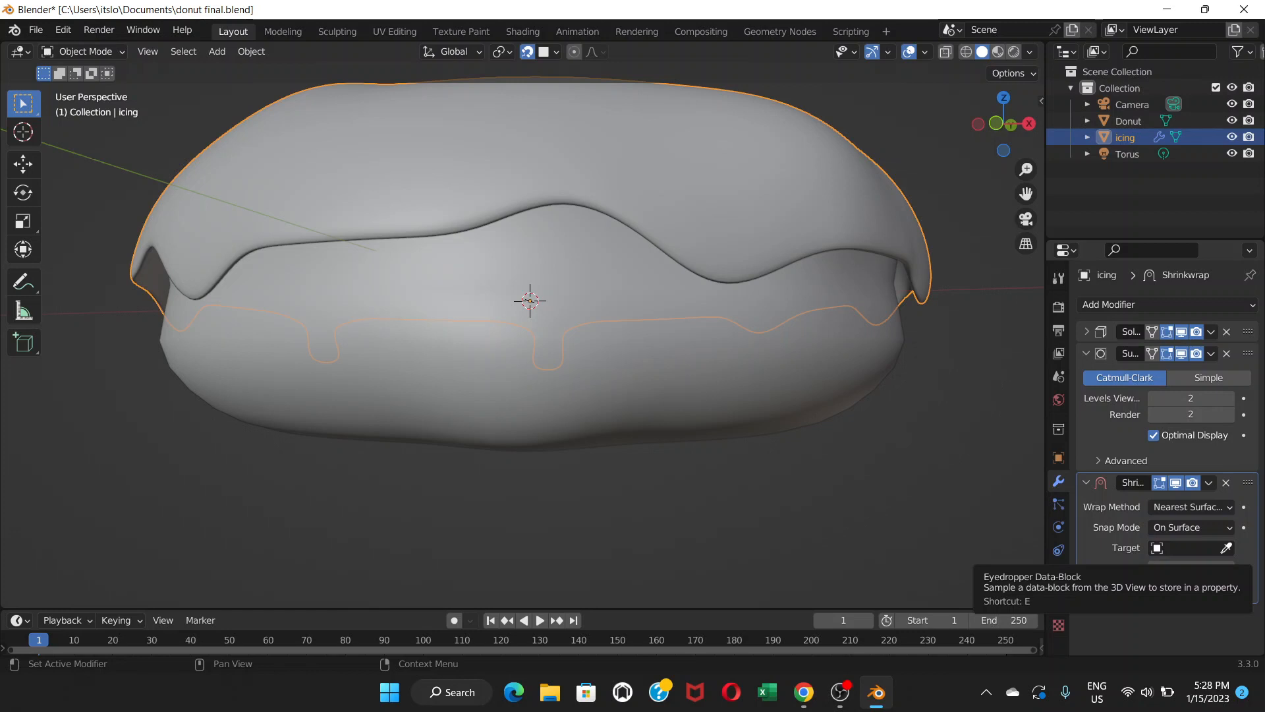
{"action": "left_click", "coordinate": [1226, 548]}
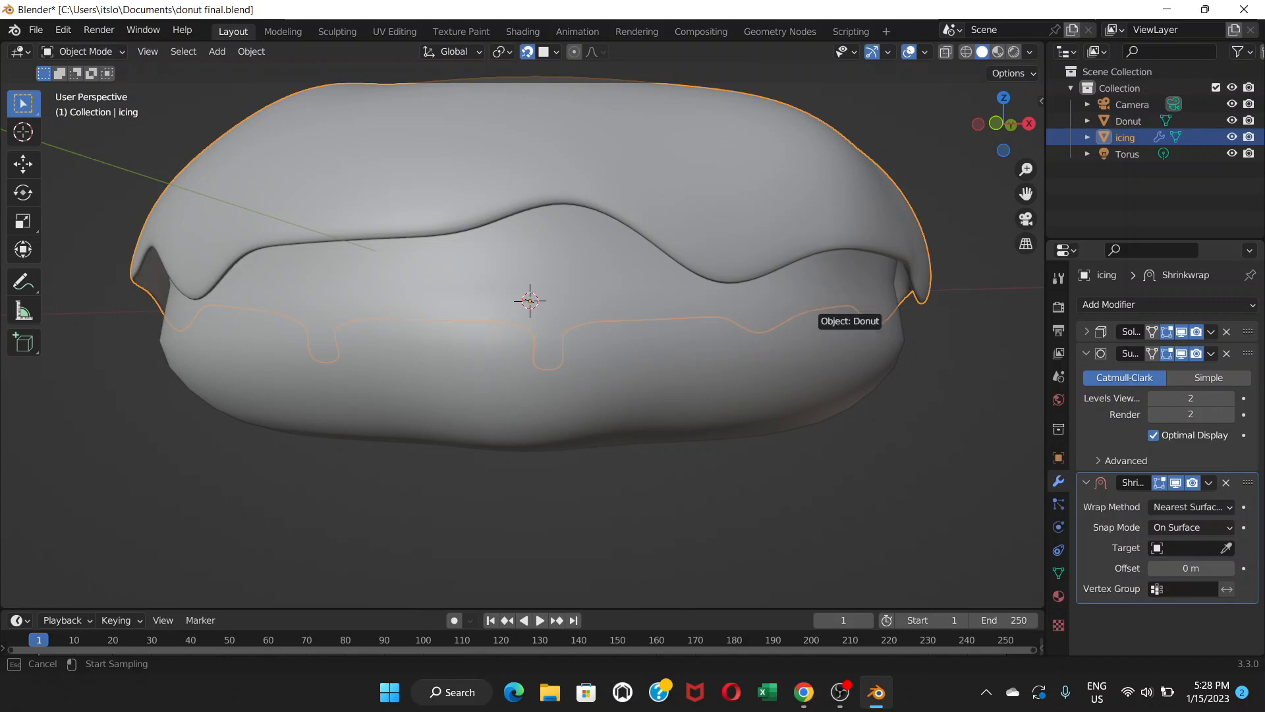
{"action": "left_click", "coordinate": [822, 335]}
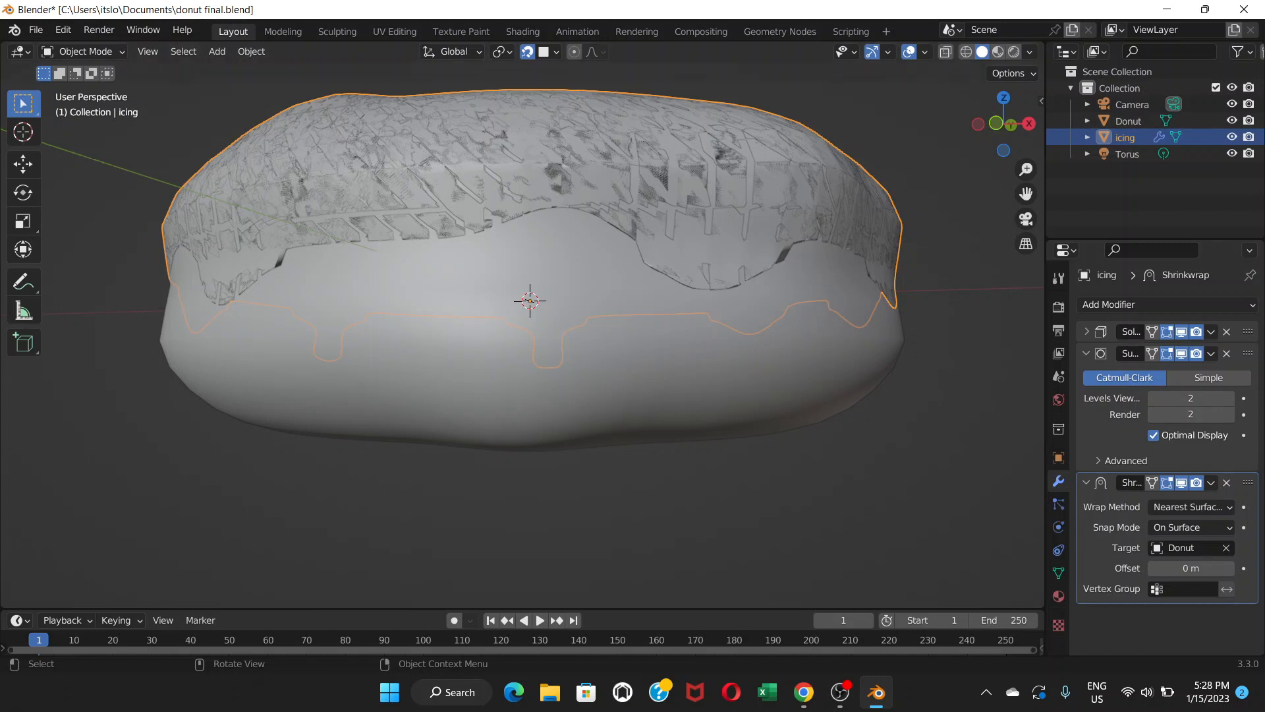
Move the Shrinkwrap modifier to the top of the icing's modifier stack and view the whole donut.
{"action": "left_click", "coordinate": [1086, 482]}
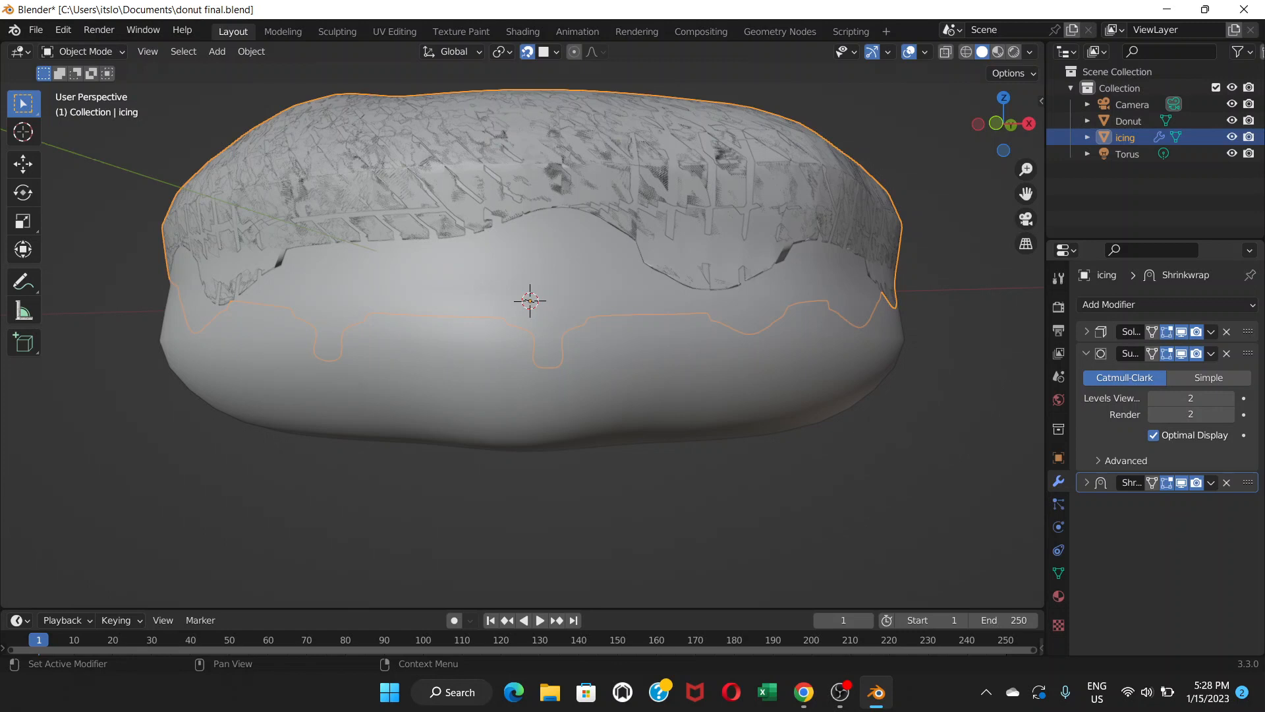
{"action": "left_click_drag", "start_coordinate": [1248, 482], "coordinate": [1248, 333]}
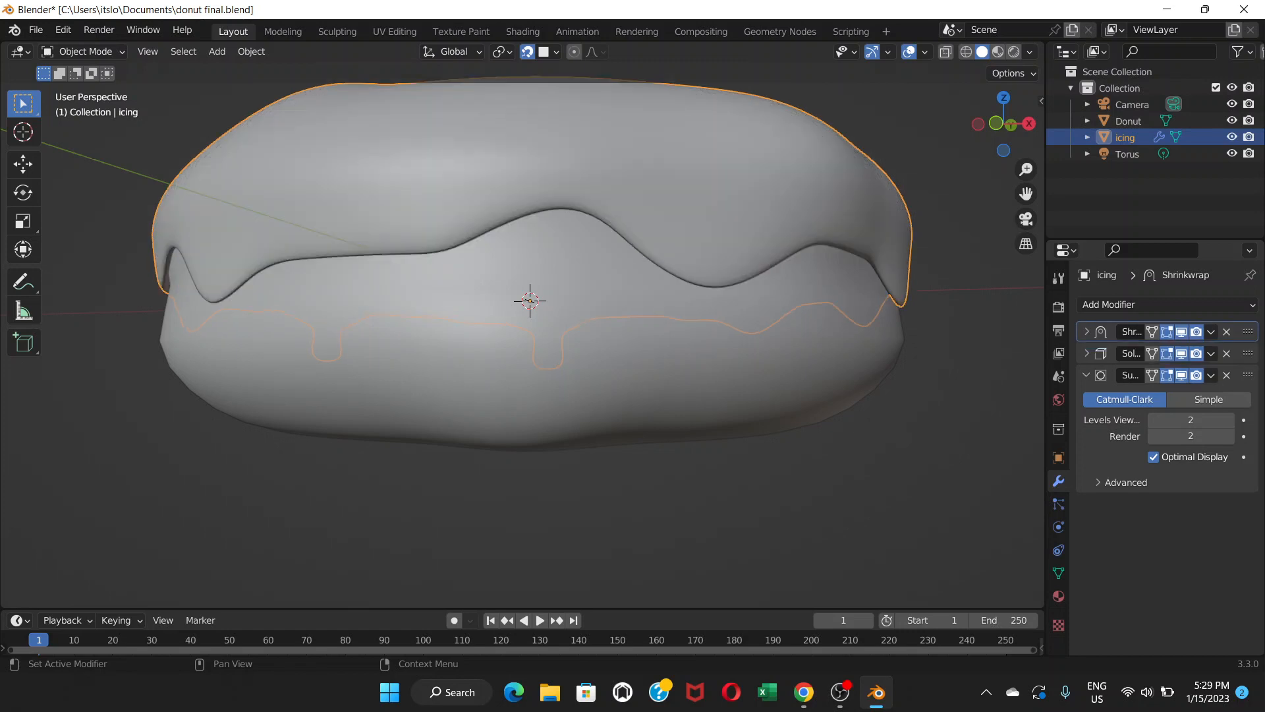
{"action": "middle_click_drag", "start_coordinate": [593, 395], "coordinate": [527, 478]}
{"action": "key", "text": "alt+a"}
{"action": "scroll", "coordinate": [534, 464], "scroll_direction": "down", "scroll_amount": 5}
{"action": "scroll", "coordinate": [577, 311], "scroll_direction": "up", "scroll_amount": 4}
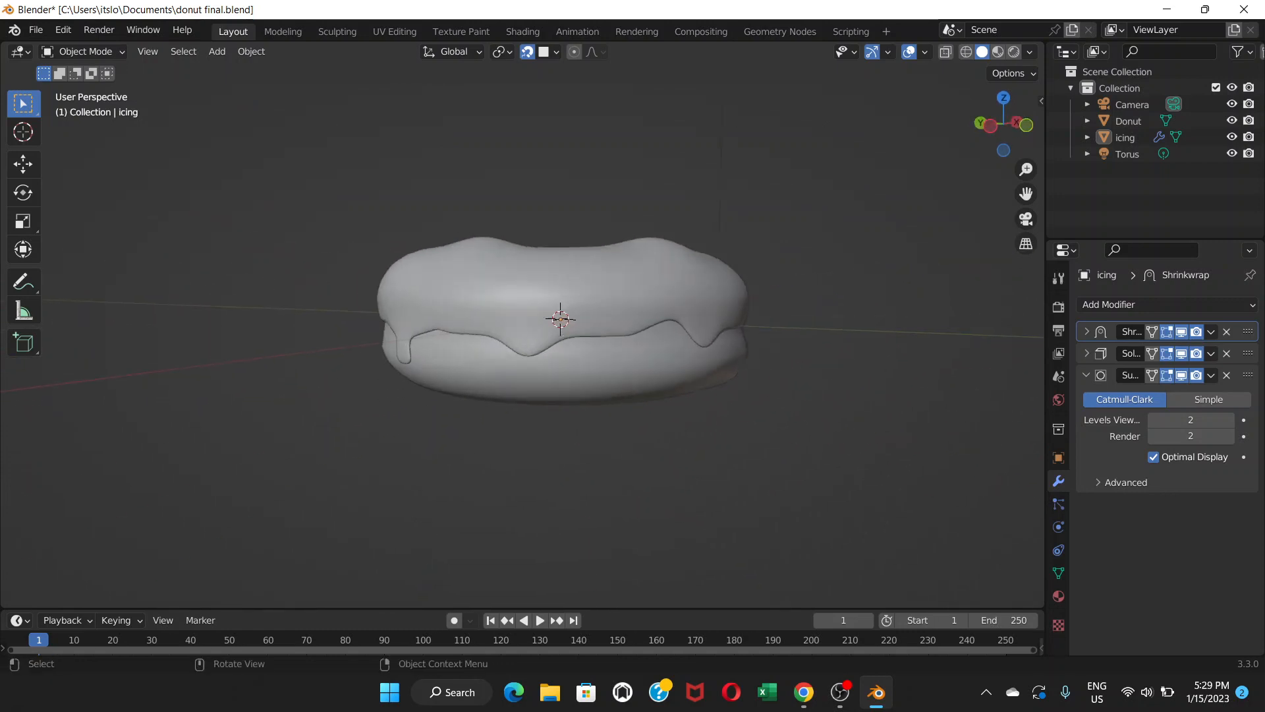